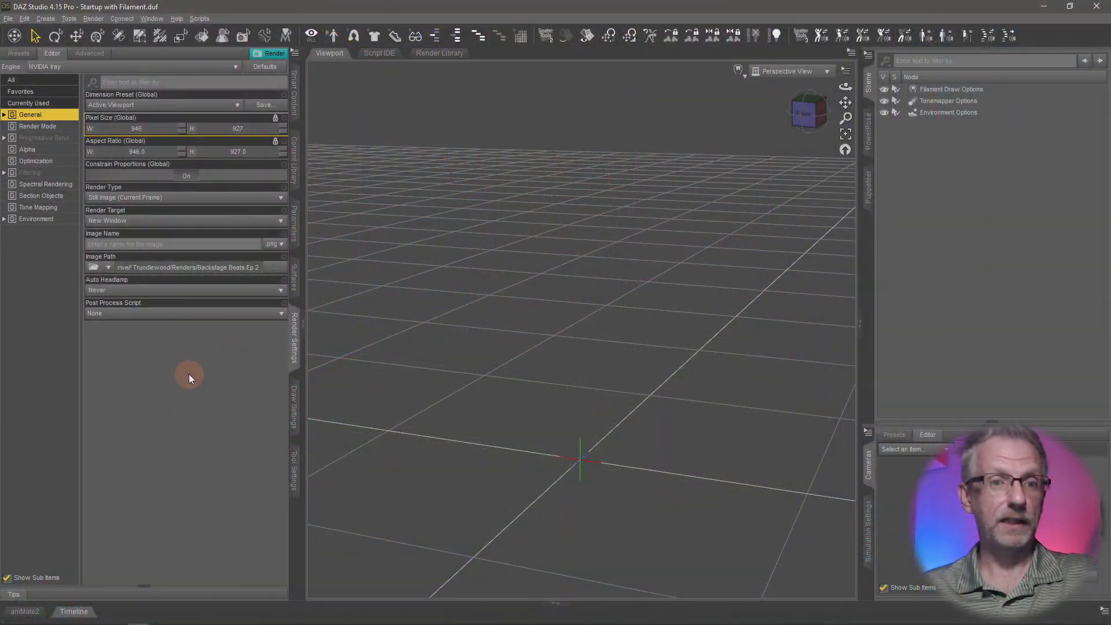
Load the i13mov Section Building set from the i13 Theatre with Poses product and bring the whole theater building into view.
click(294, 107)
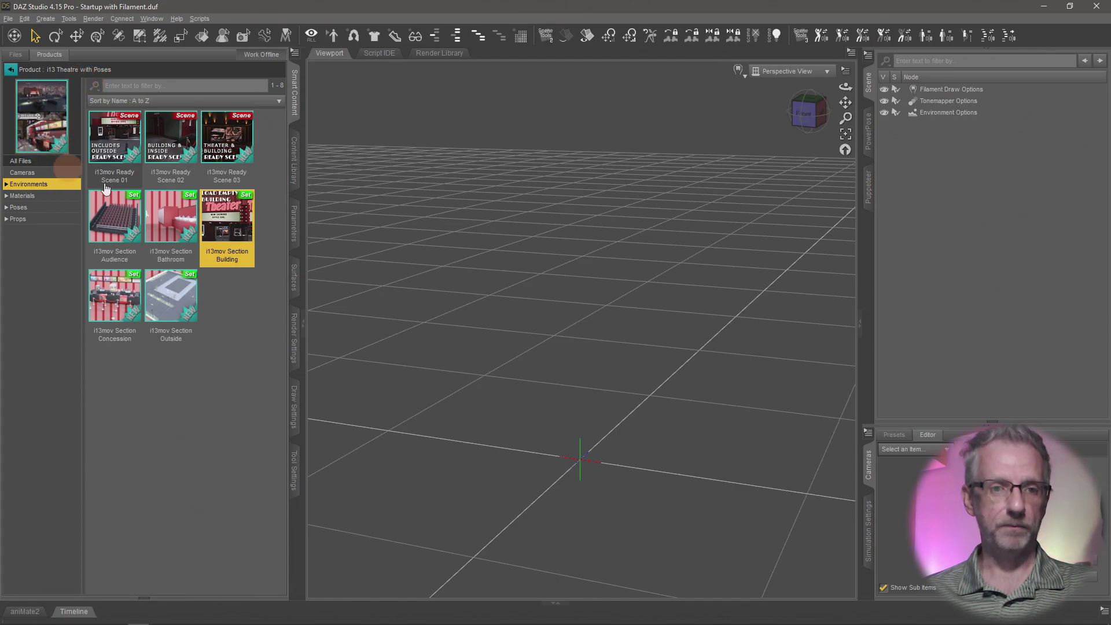
double_click(233, 227)
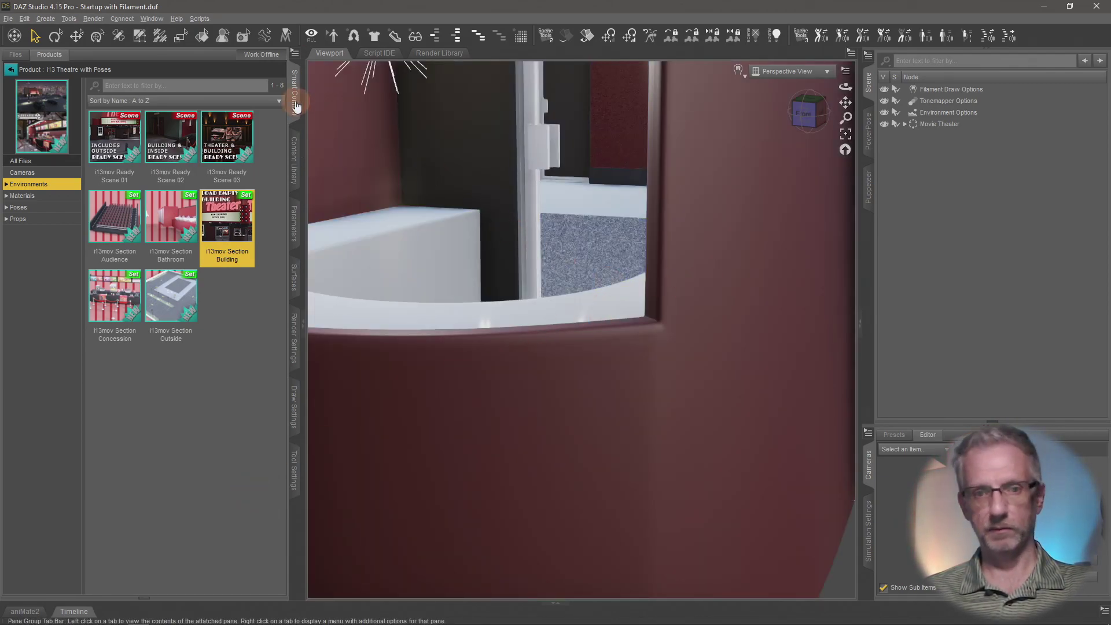
click(296, 106)
scroll(547, 306, down, 3)
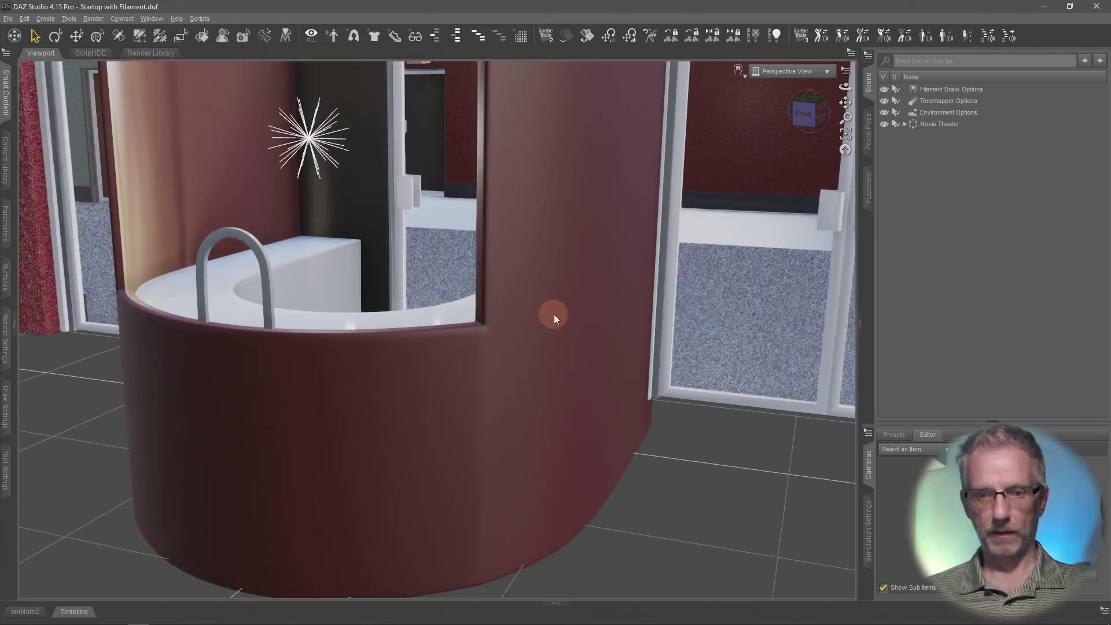
scroll(554, 315, down, 8)
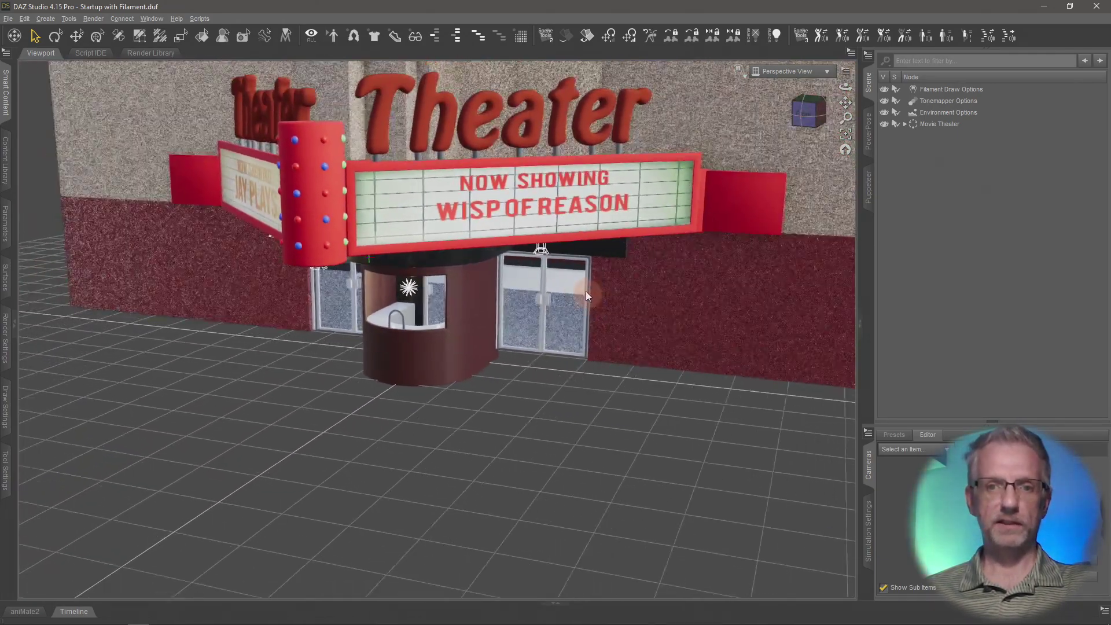
scroll(585, 295, down, 5)
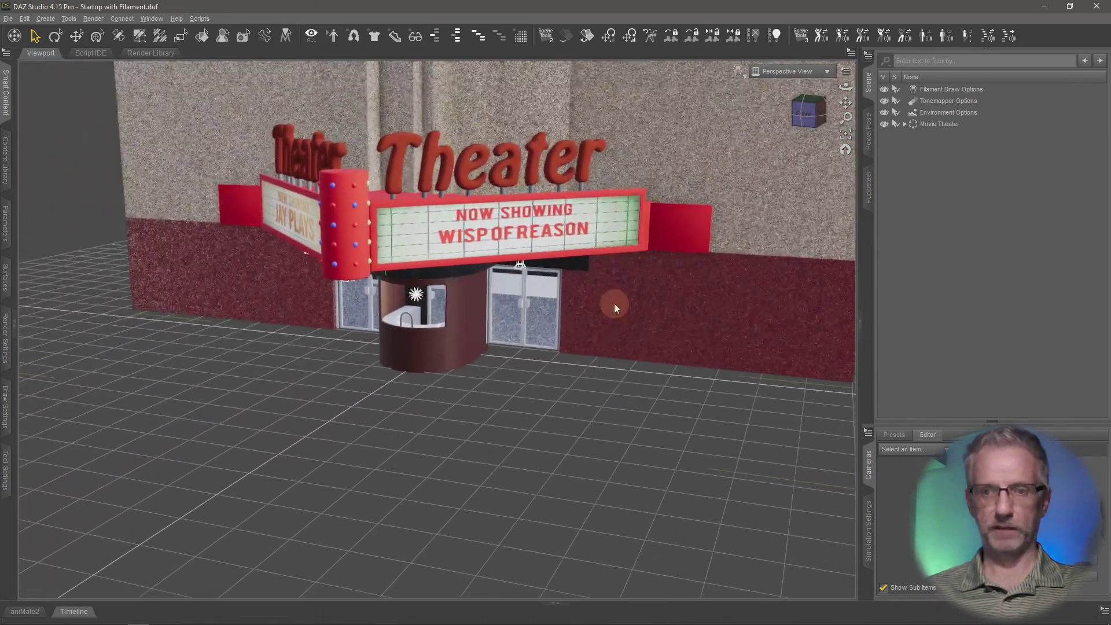
drag(846, 117, 770, 252)
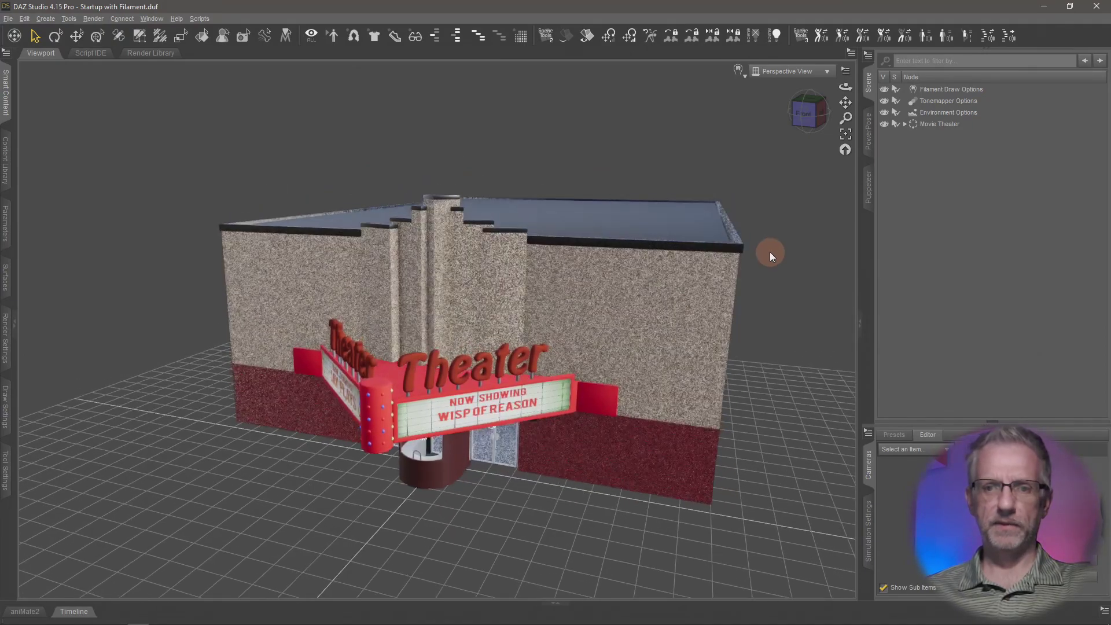
Switch the viewport draw style to NVIDIA Iray and frame the interior wall with the movie posters and the lit alcove.
click(737, 70)
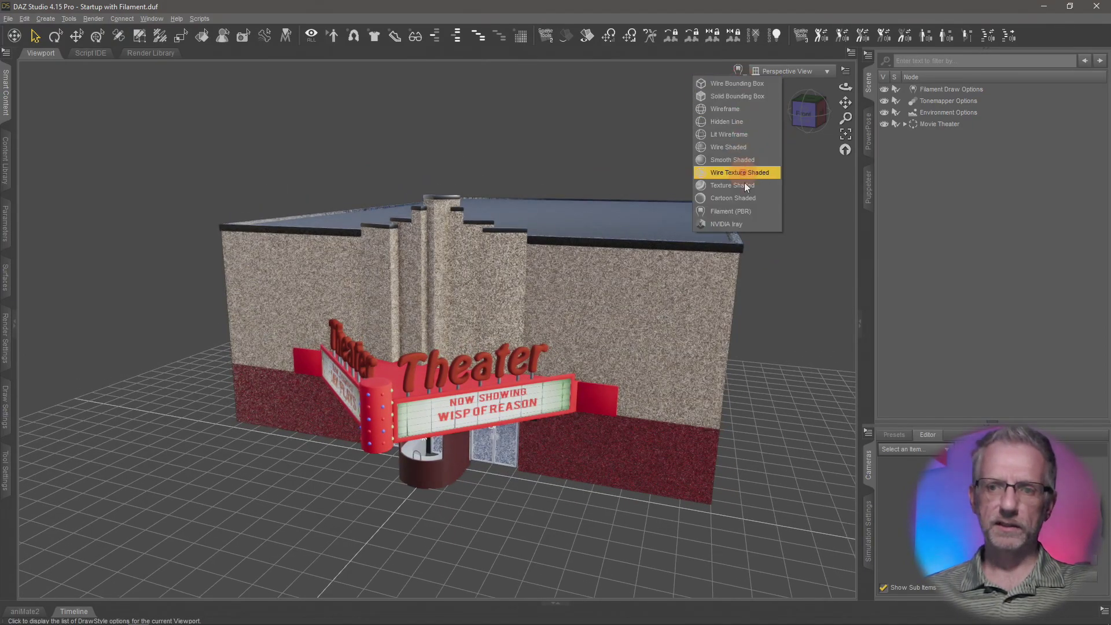
click(745, 221)
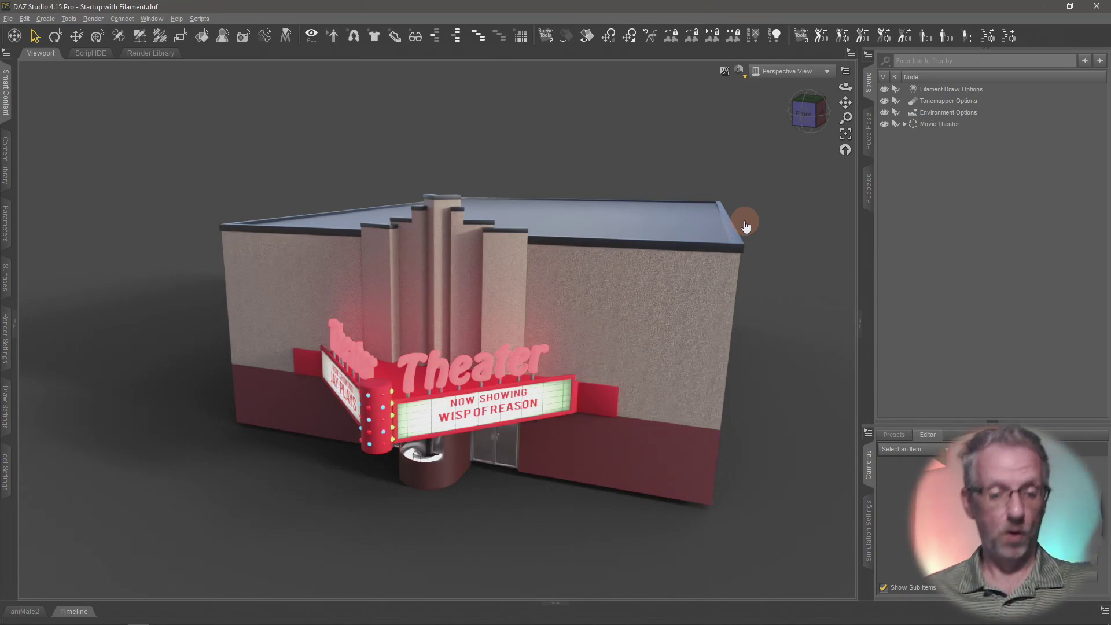
click(724, 313)
drag(688, 373, 639, 558)
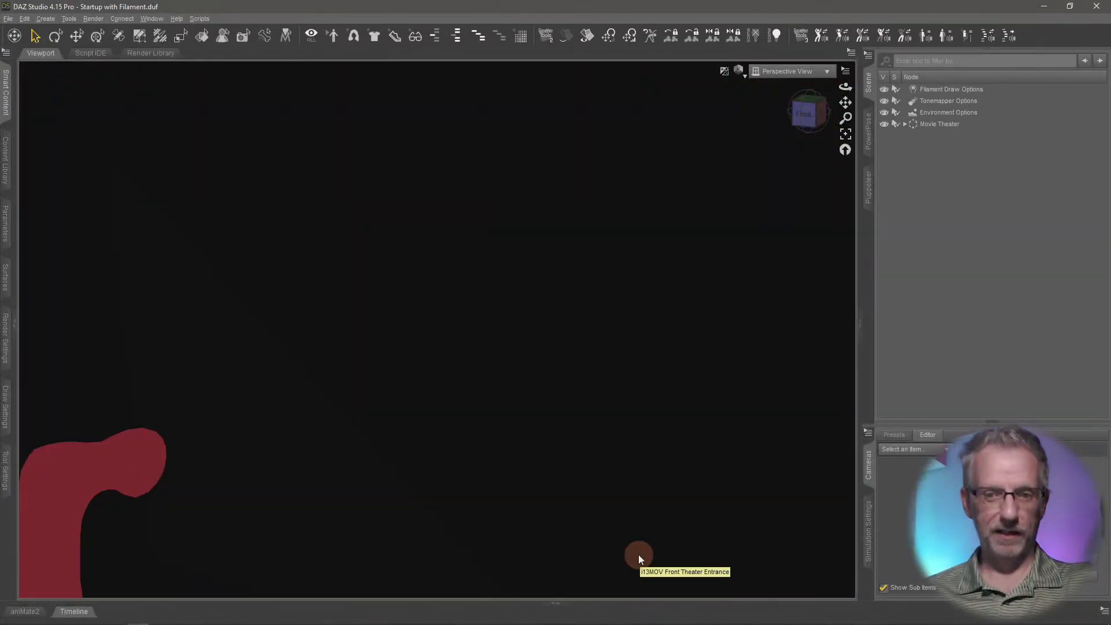
drag(639, 556, 438, 474)
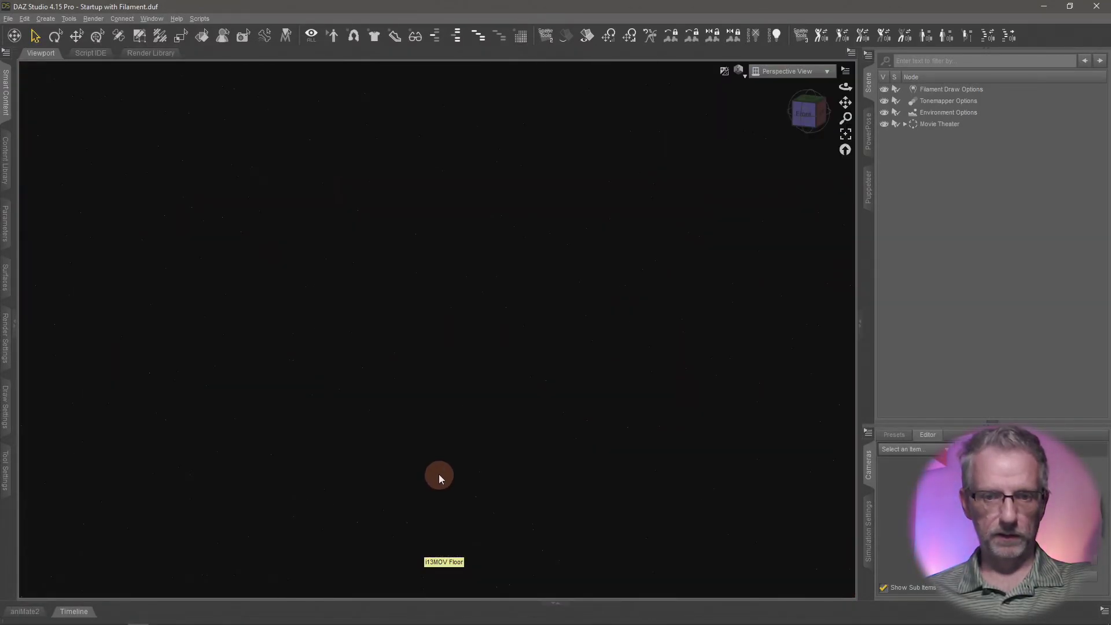
drag(446, 433, 445, 432)
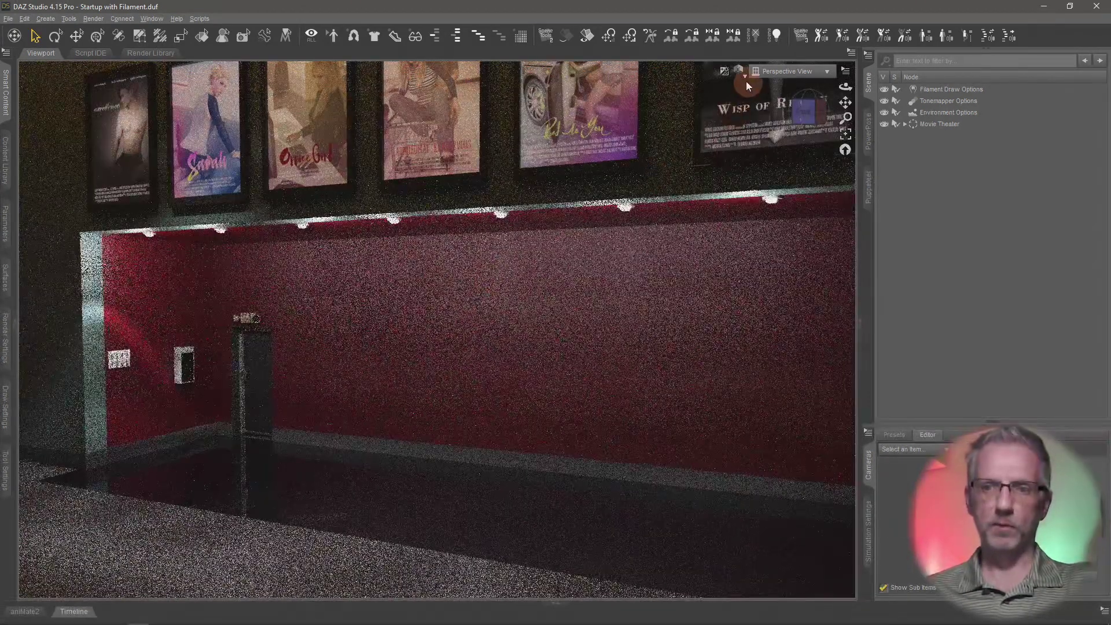
drag(845, 118, 846, 122)
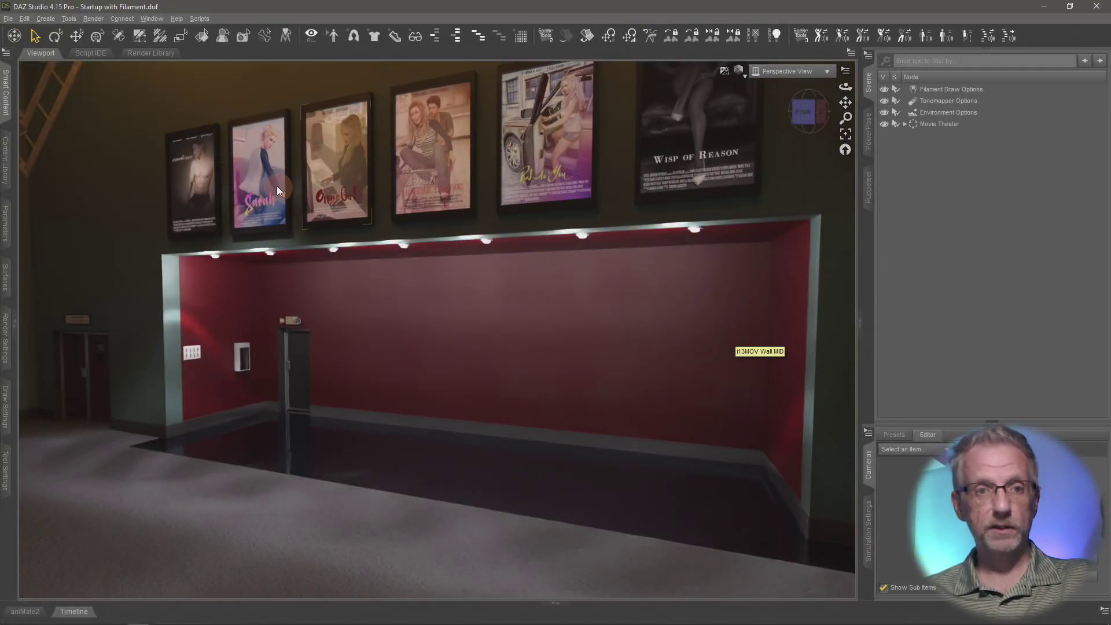
click(96, 37)
alt+drag(360, 290, 447, 241)
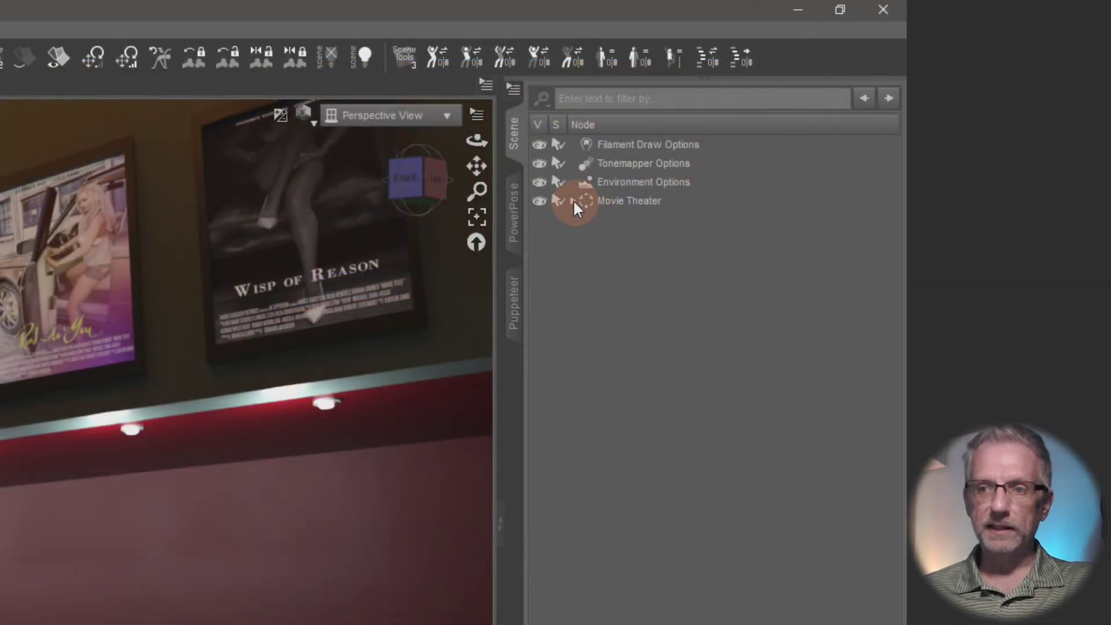
Hide the Lights group inside the Movie Theater hierarchy so its point lights no longer illuminate the scene.
click(905, 123)
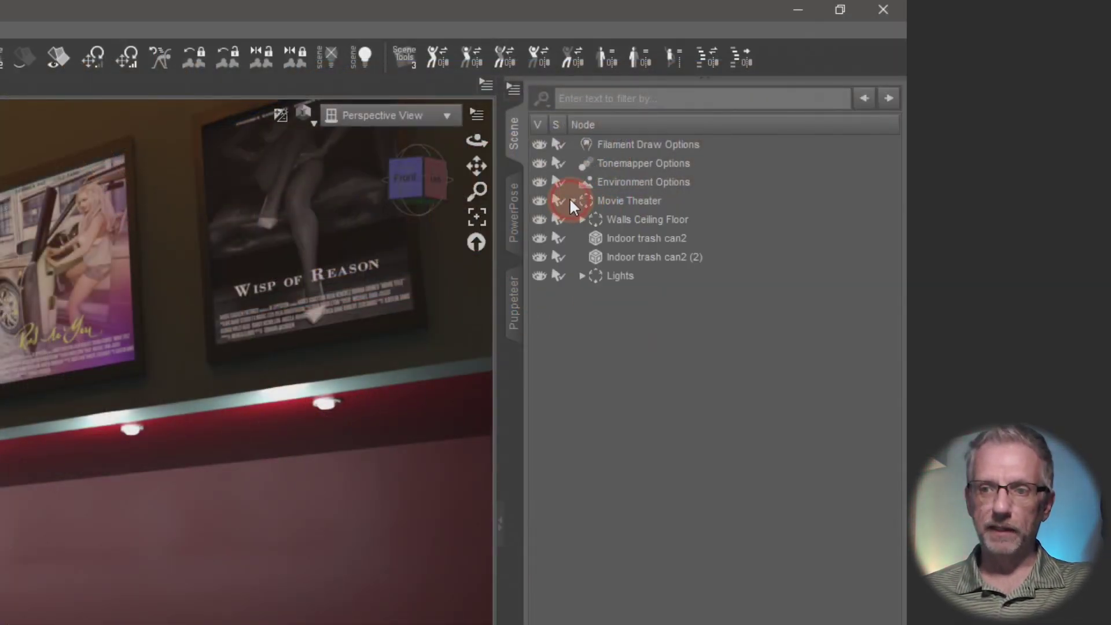
click(626, 278)
click(581, 276)
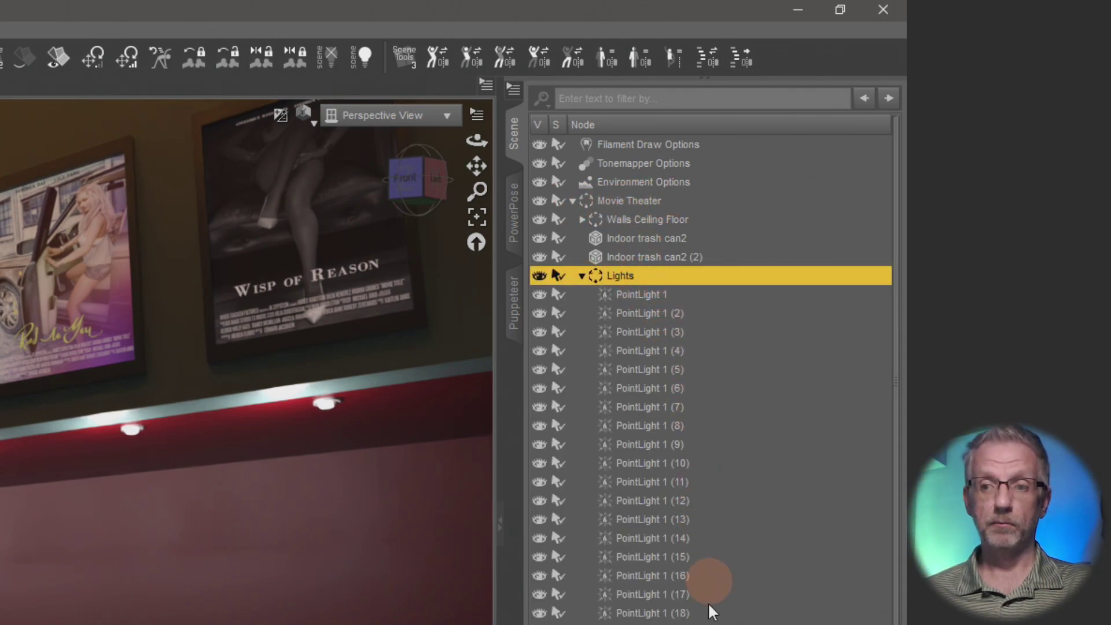
click(581, 276)
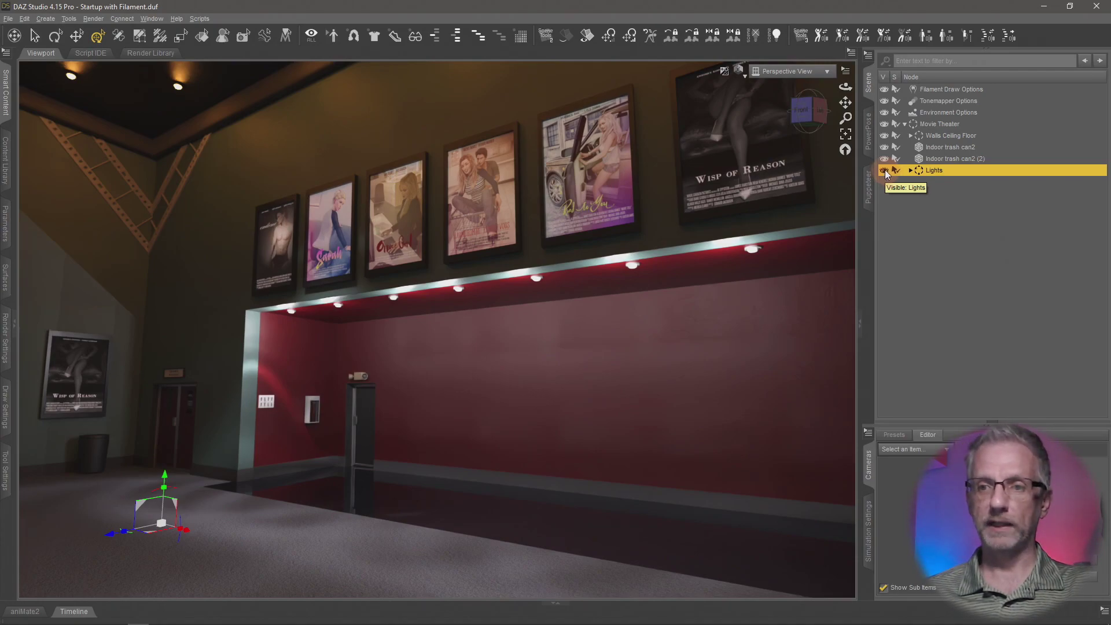
click(884, 170)
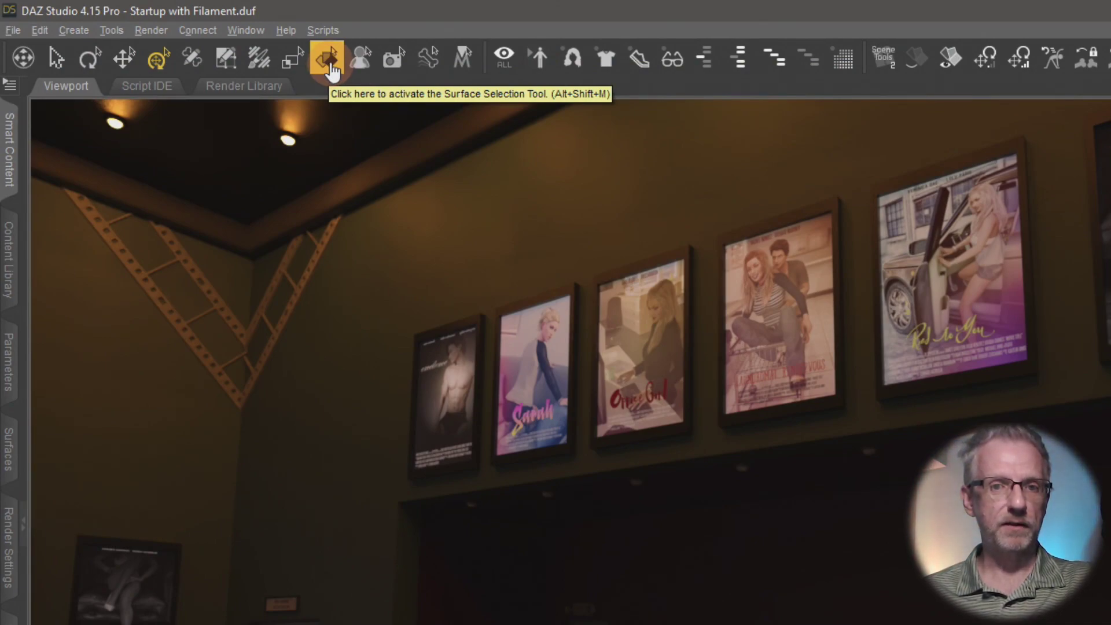
Pick the small lamps' surface Light_i13MOV_Wall_Mid below the posters with the Surface Selection tool and open its surface settings.
click(123, 30)
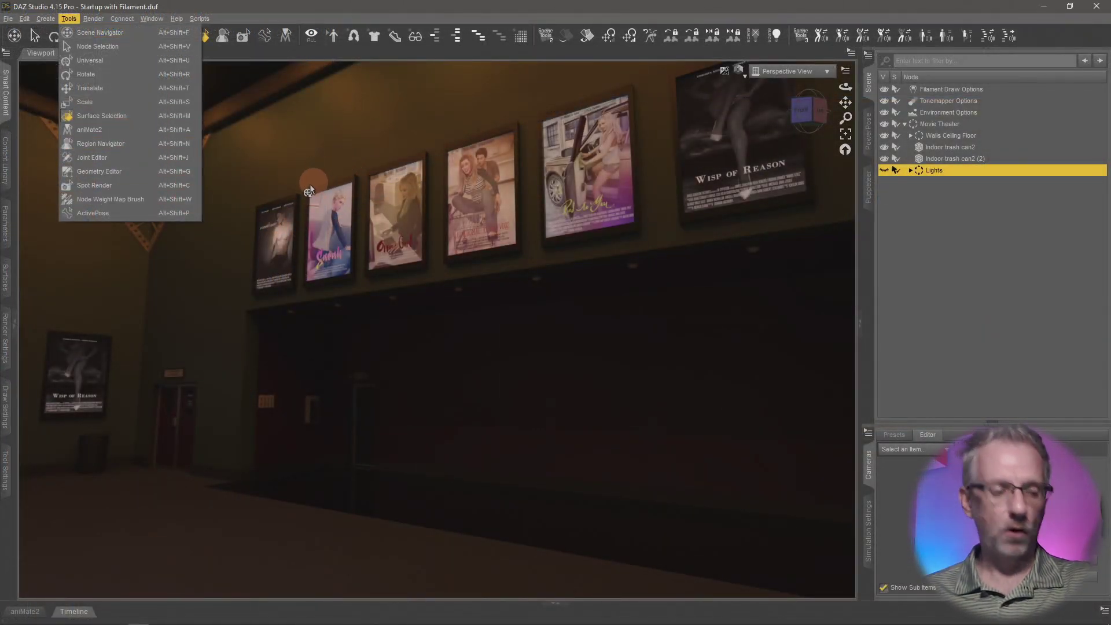
click(354, 145)
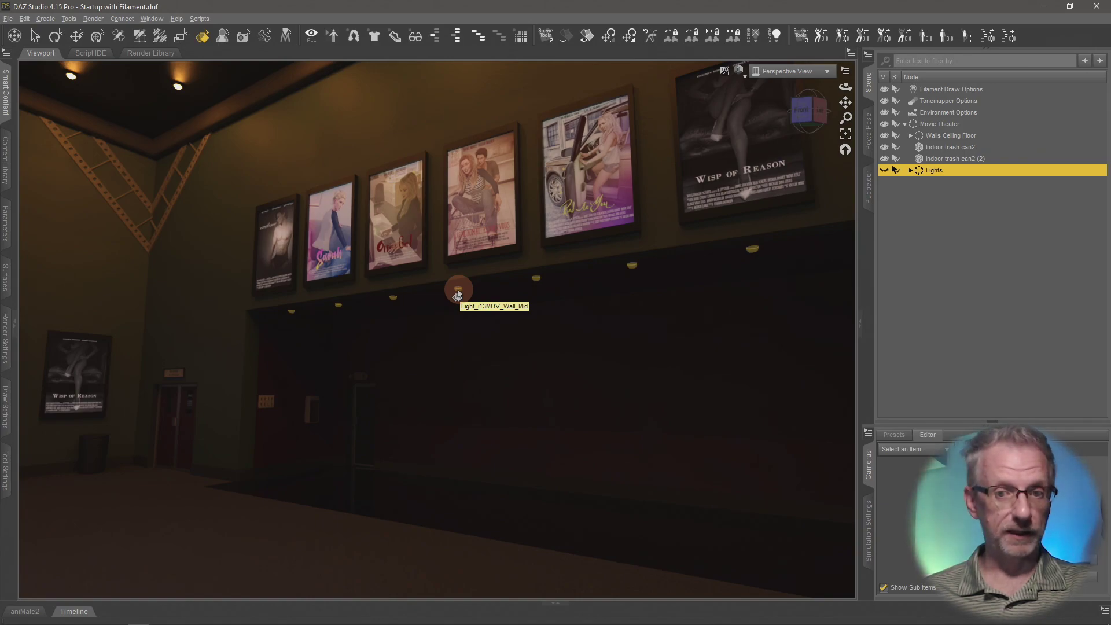
click(457, 294)
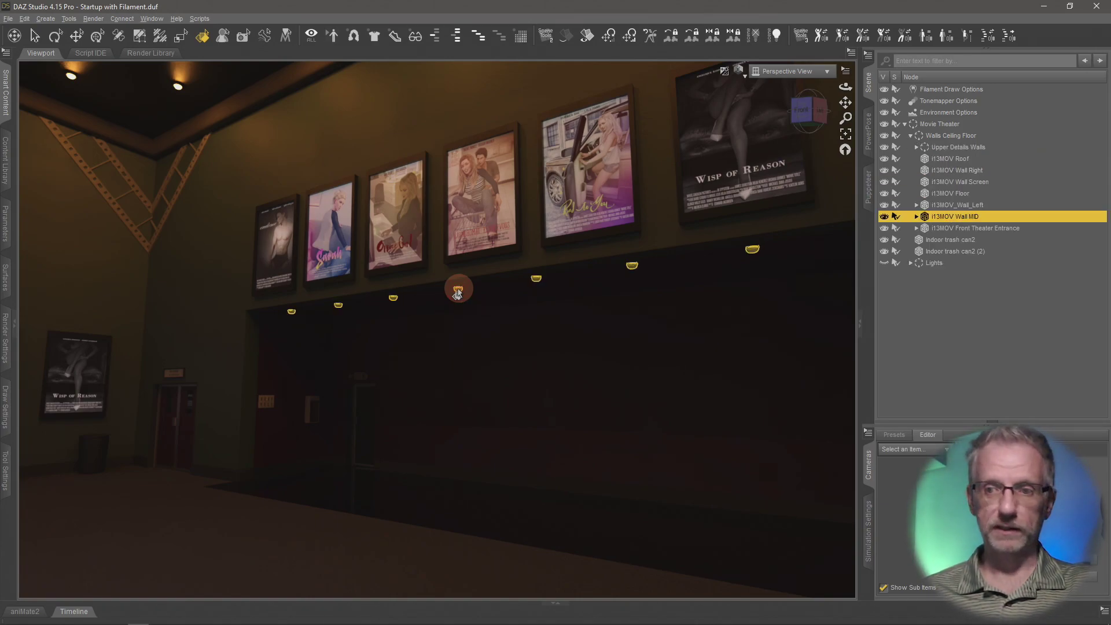
click(6, 278)
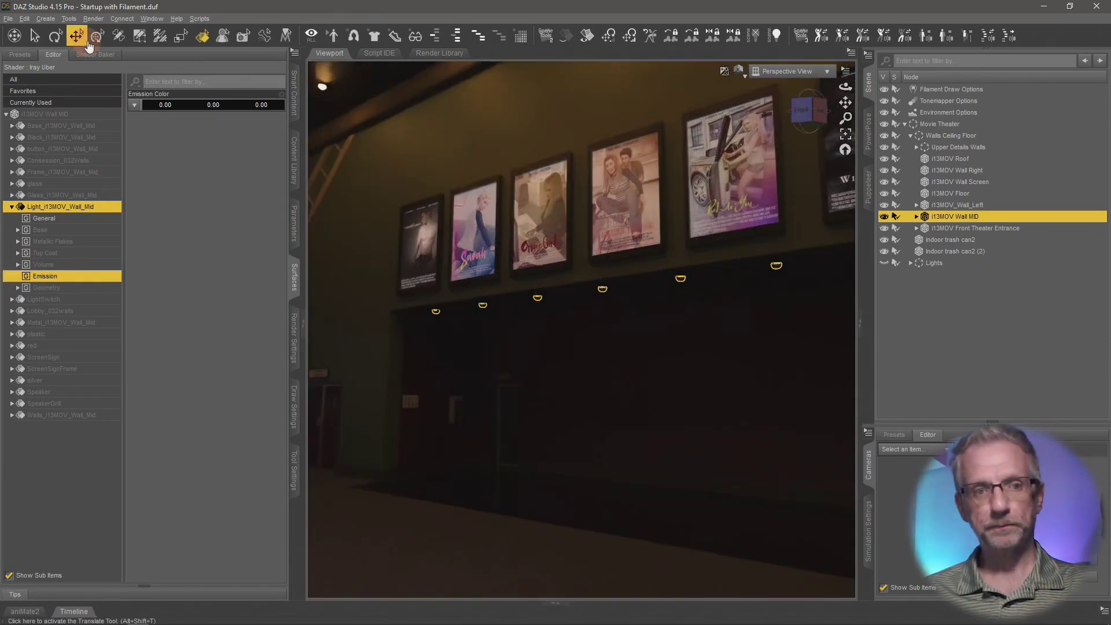
click(87, 43)
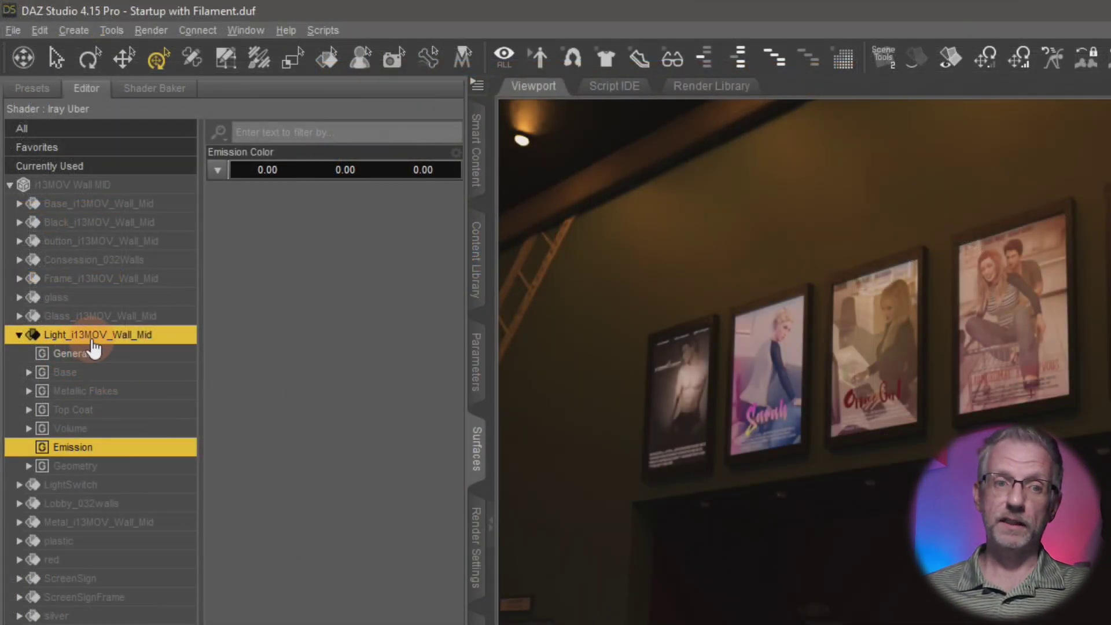
Set the Emission Color of the Light_i13MOV_Wall_Mid surface to white (255, 255, 255).
click(298, 173)
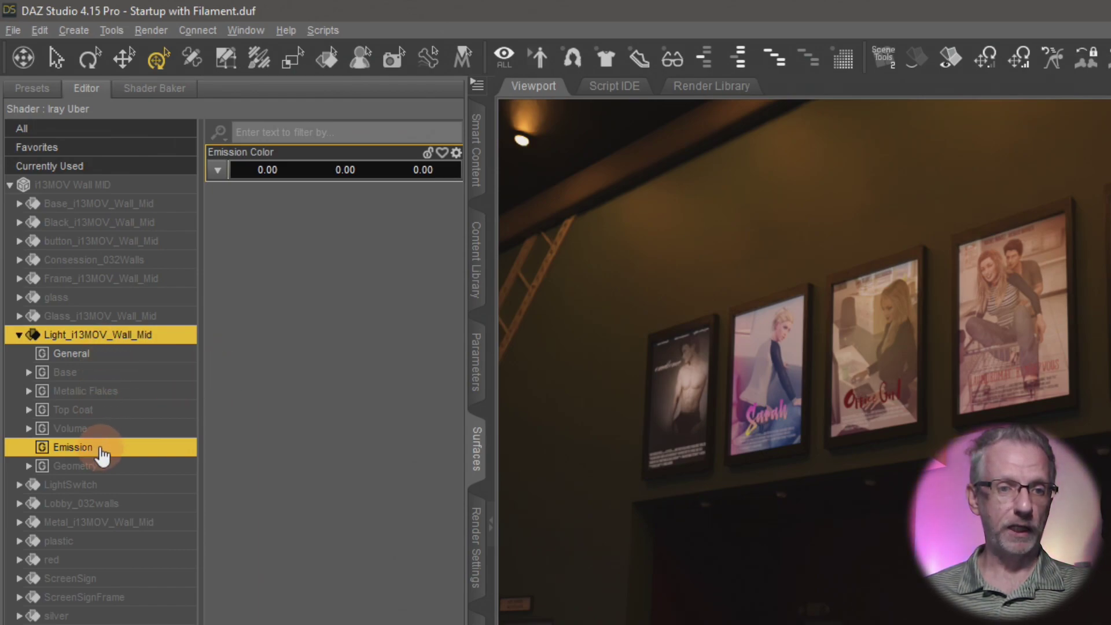
click(310, 173)
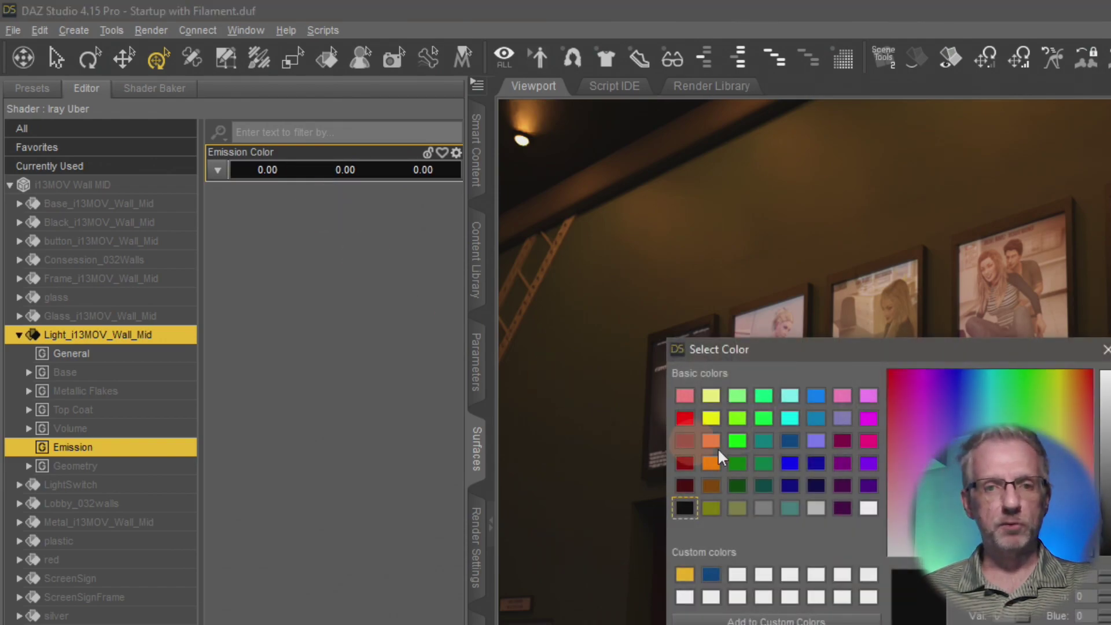
drag(818, 325, 725, 155)
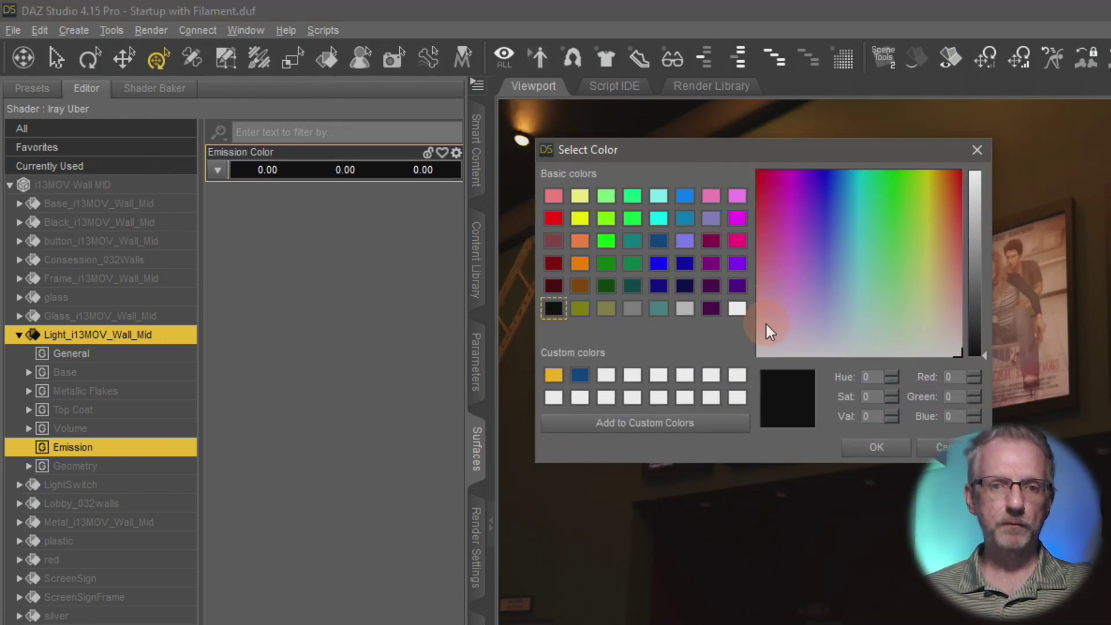
click(741, 308)
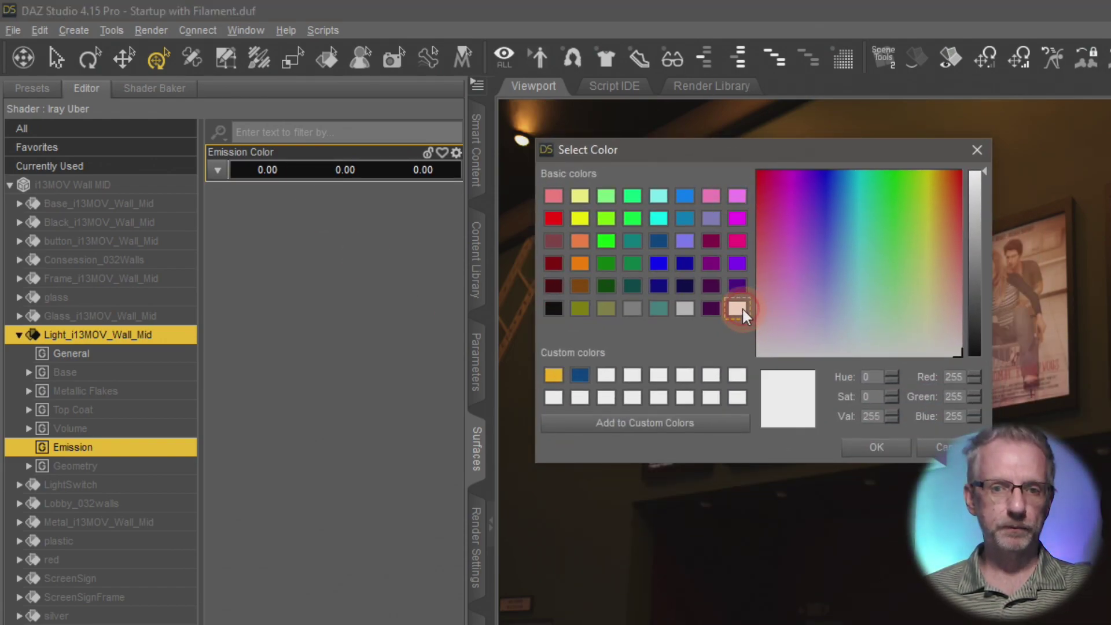
click(871, 449)
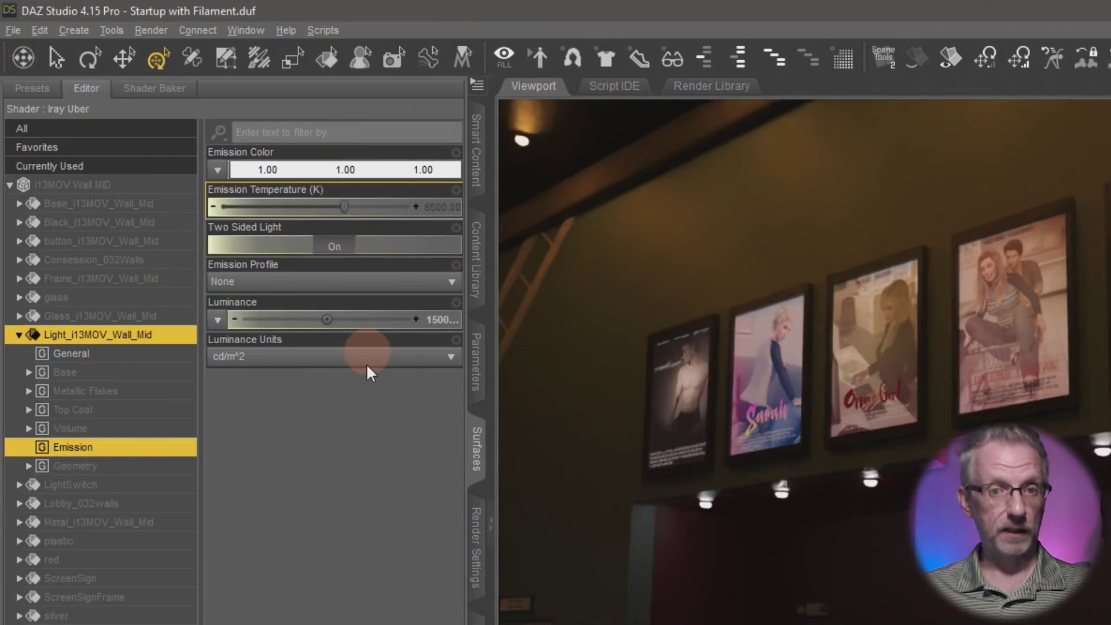
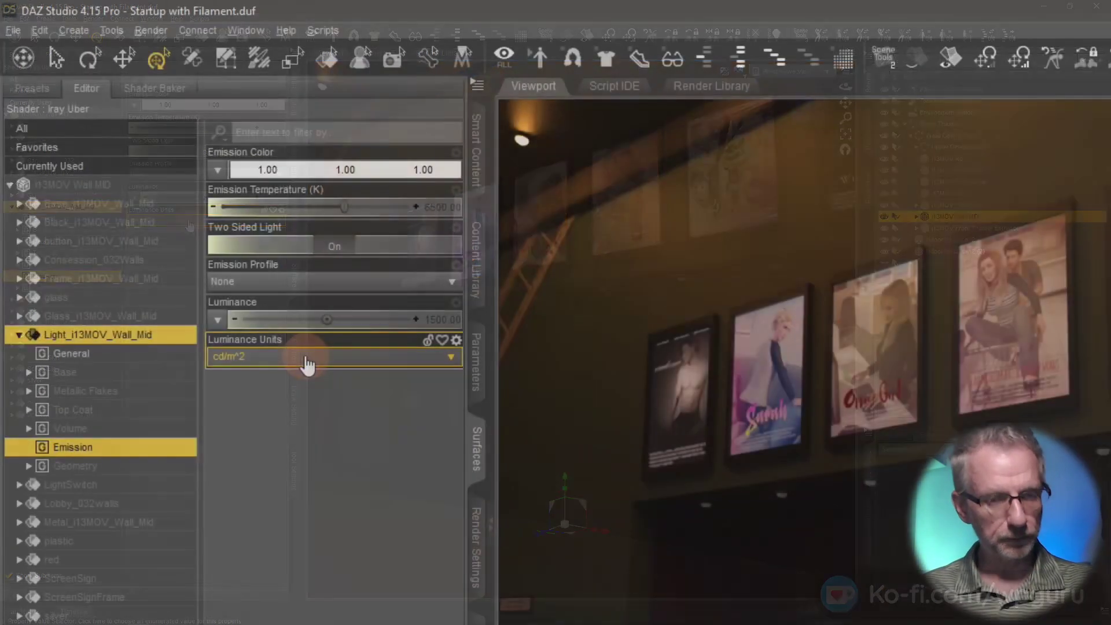
Set the lamp surface's Luminance Units to W and its Luminous Efficacy to 500 lm/W.
click(190, 223)
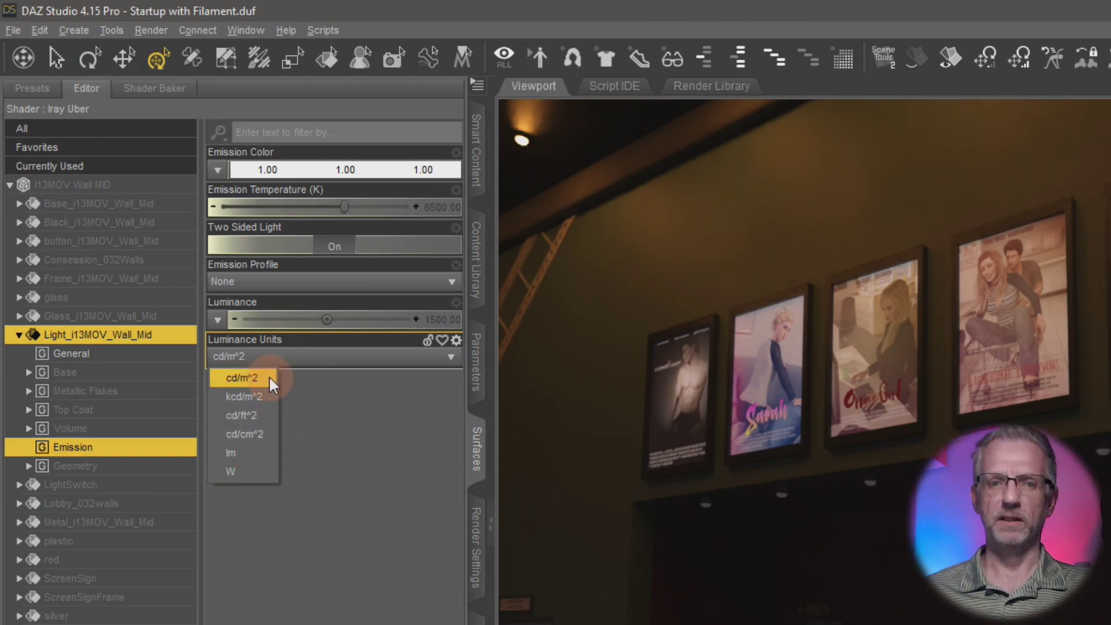
click(262, 472)
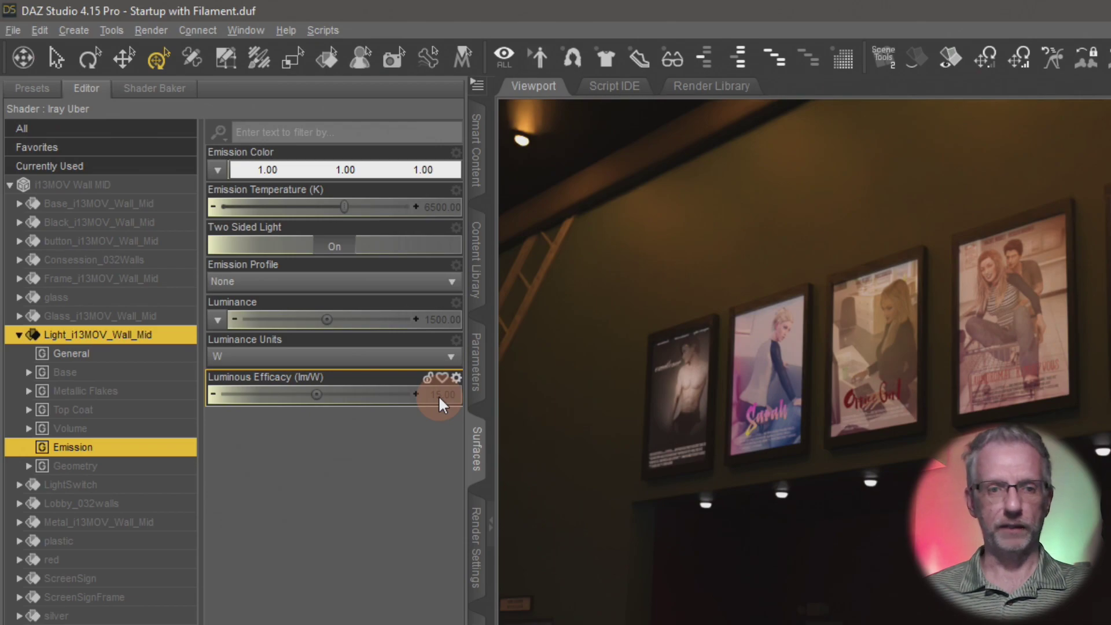
mouse_move(439, 399)
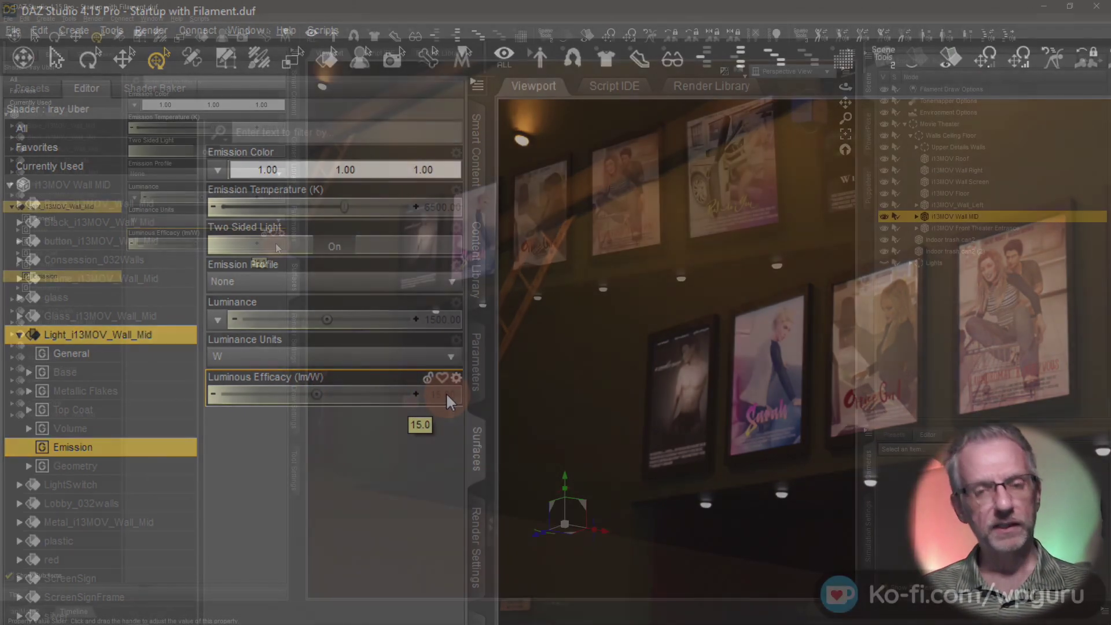
click(444, 394)
text(500)
key(Return)
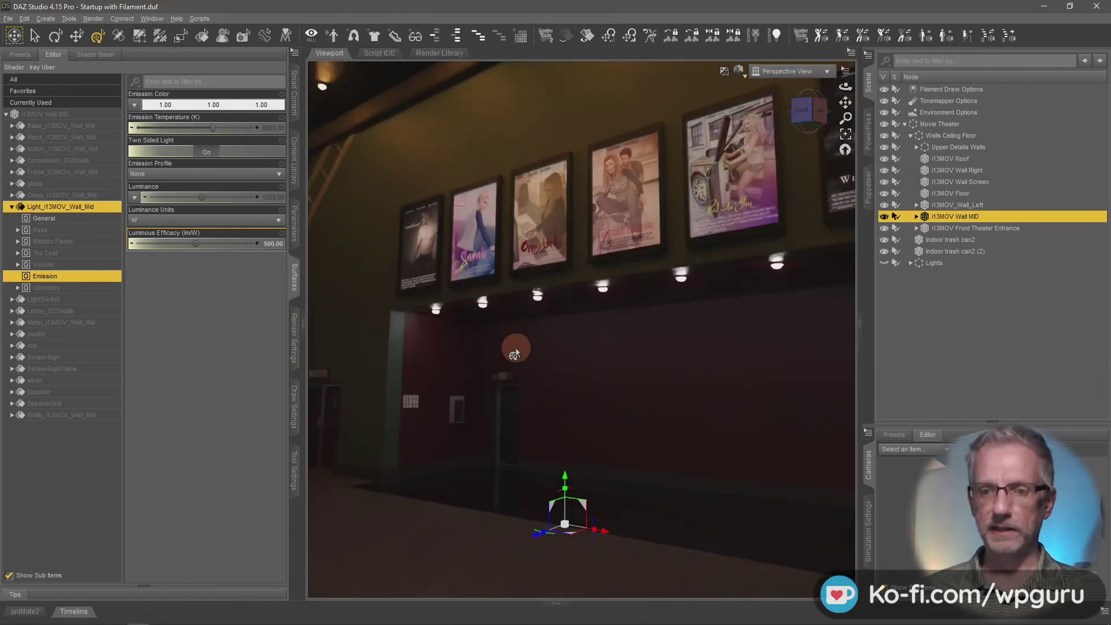
Raise the lamp surface's Luminous Efficacy to 5000 lm/W.
click(274, 243)
text(5000)
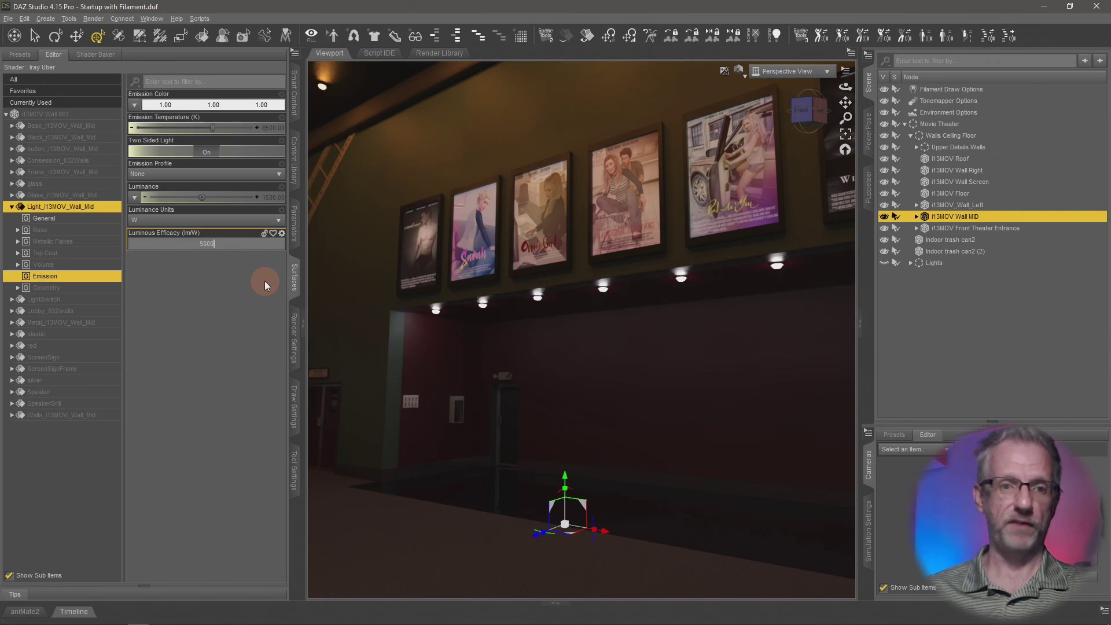
key(Return)
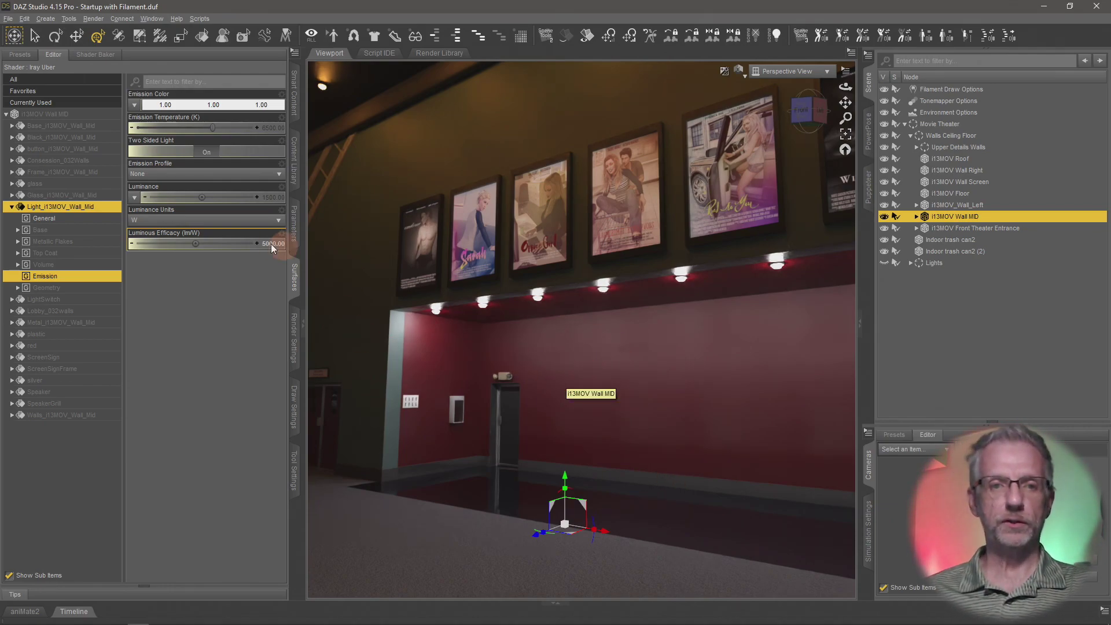
scroll(485, 379, up, 5)
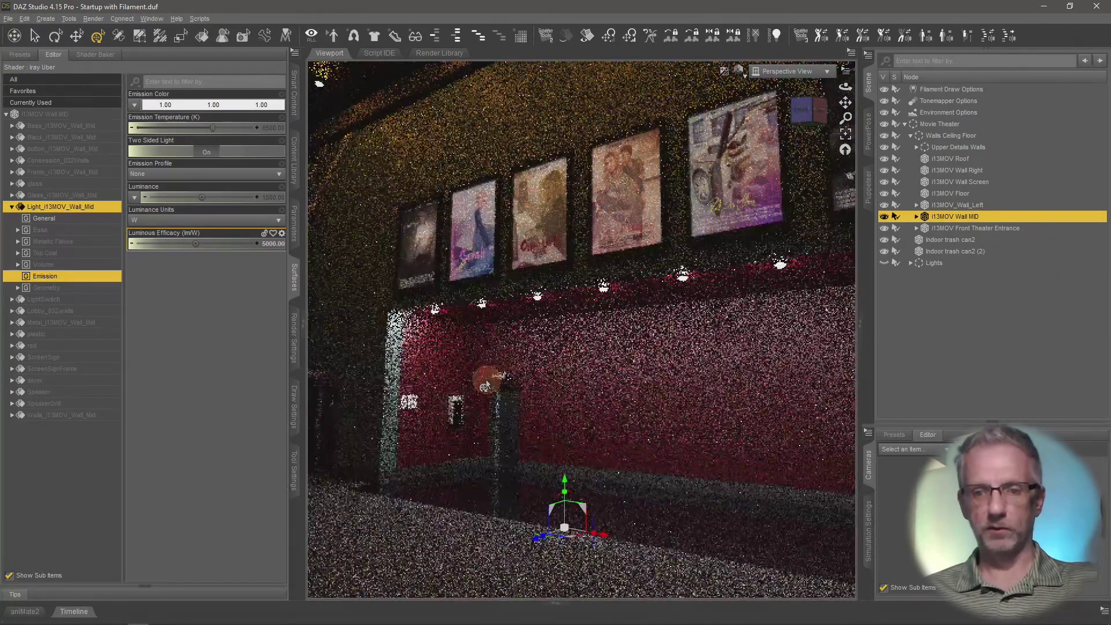
Set the Emission Temperature of the Light_i13MOV_Wall_Mid surface to 4000 K.
scroll(508, 375, down, 1)
scroll(513, 375, up, 2)
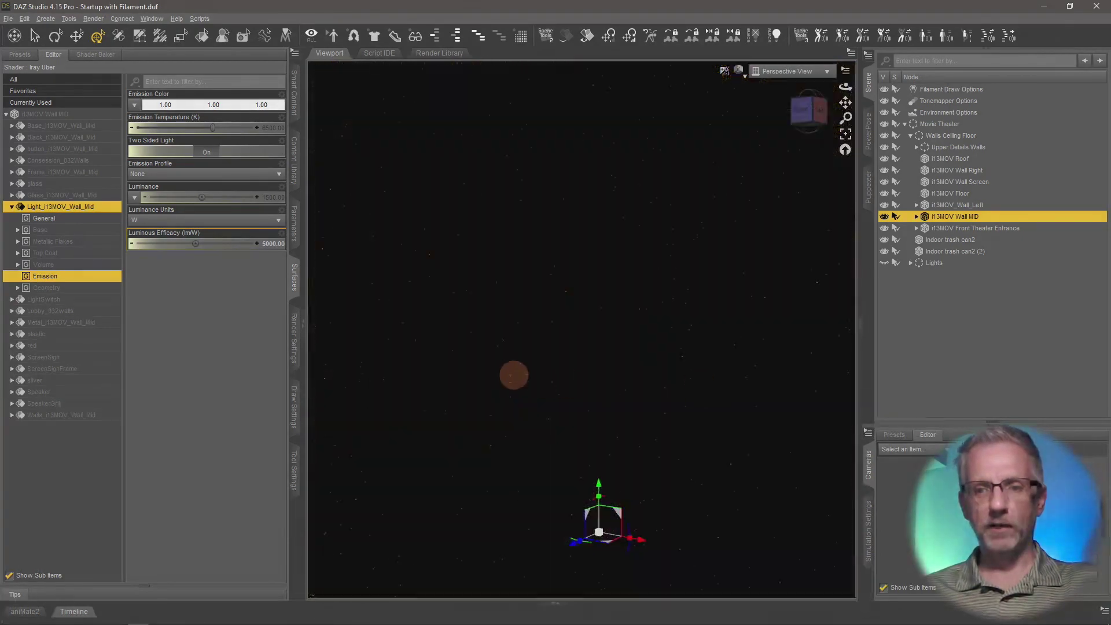
scroll(509, 375, down, 2)
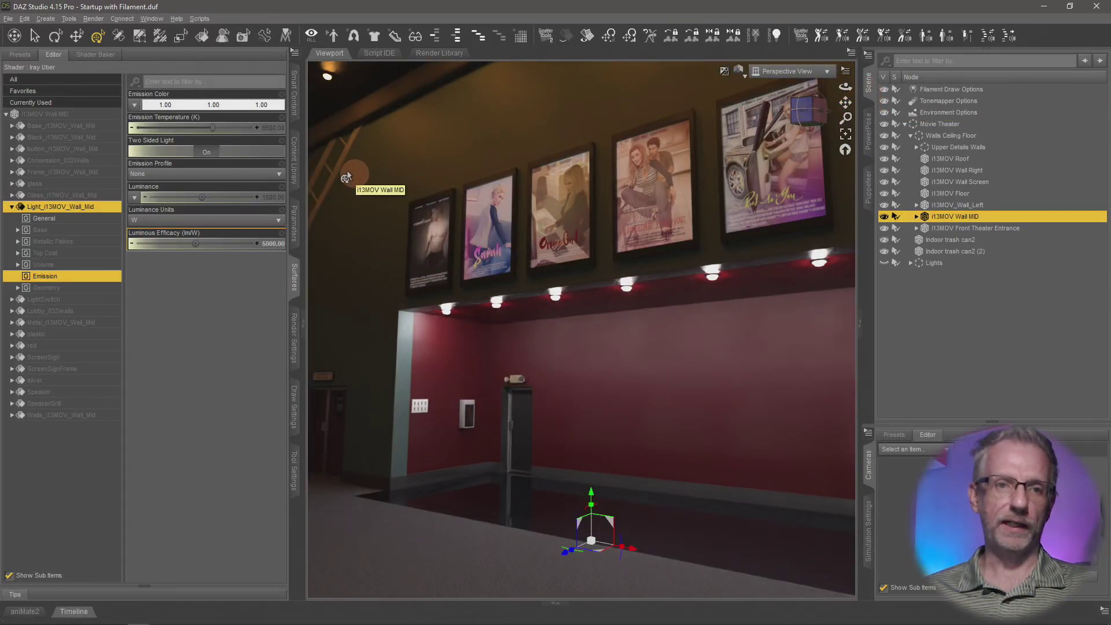
click(268, 125)
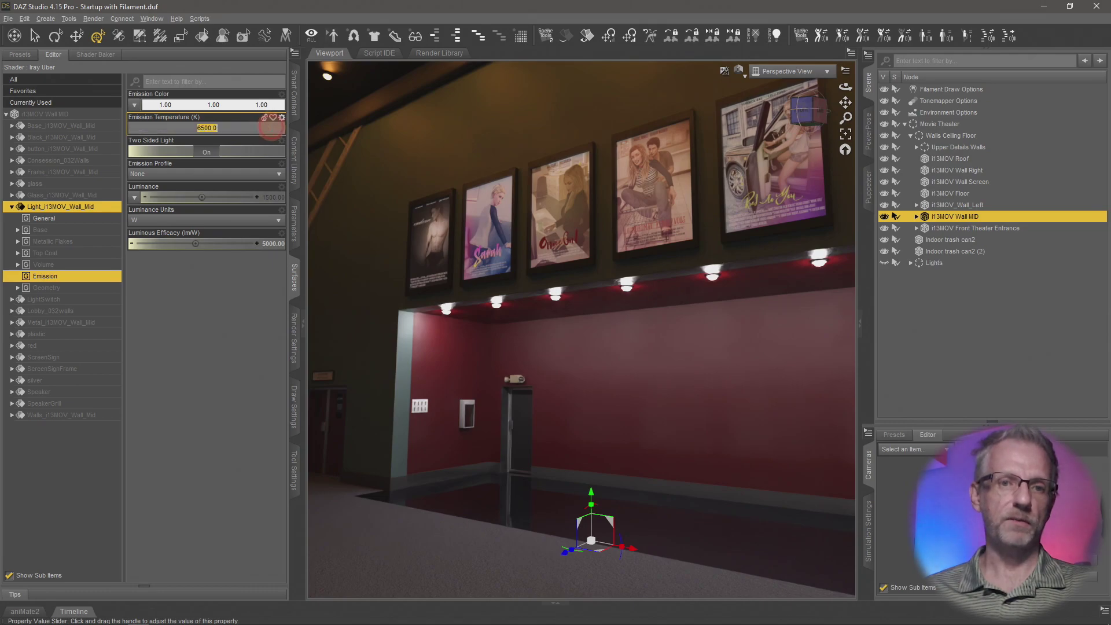
text(400)
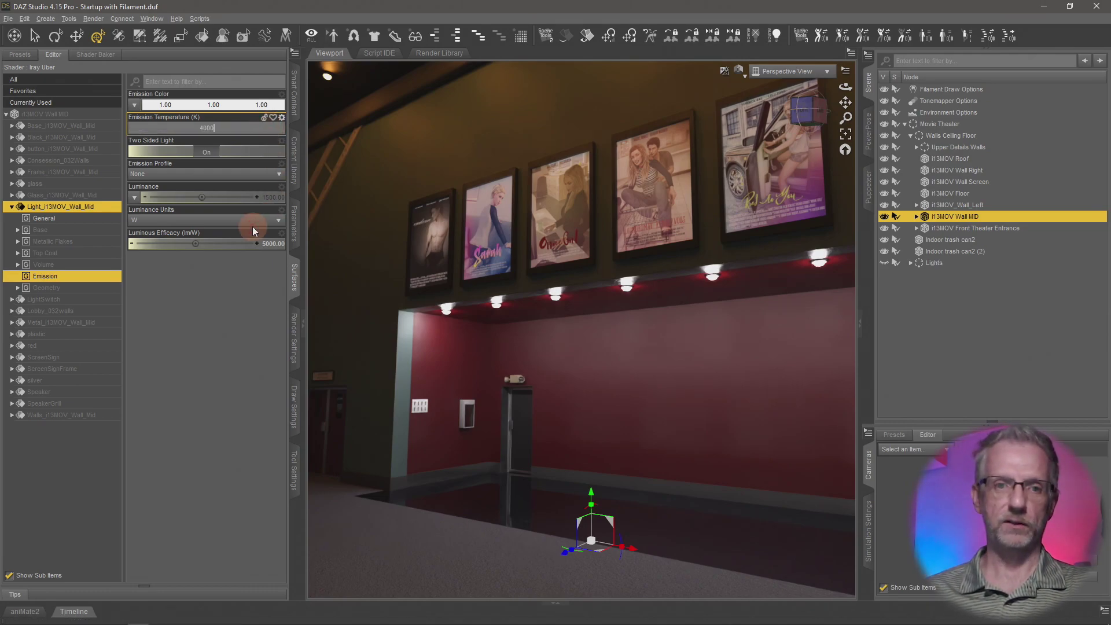
text(0)
key(Return)
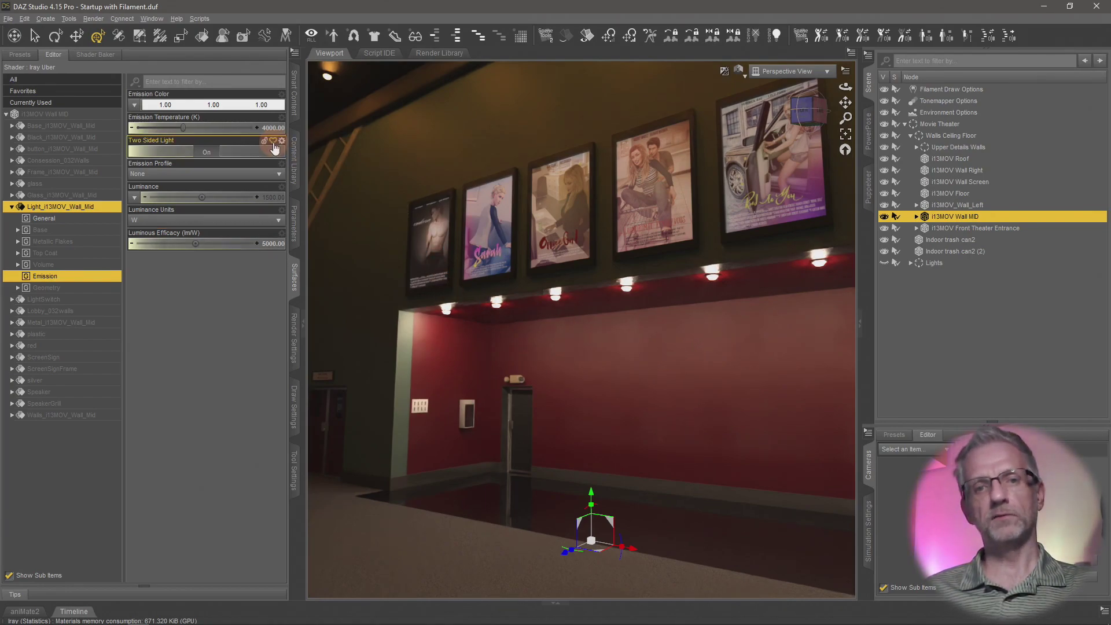
mouse_move(234, 137)
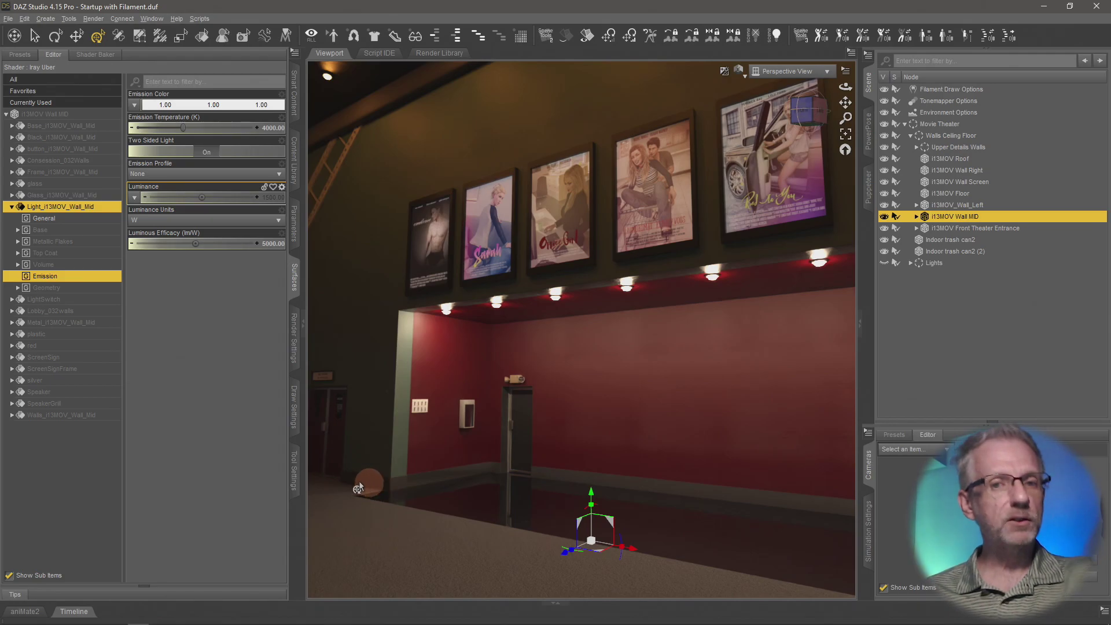
Switch off the lamp surface's light by setting its Emission Color to black (0, 0, 0).
click(294, 278)
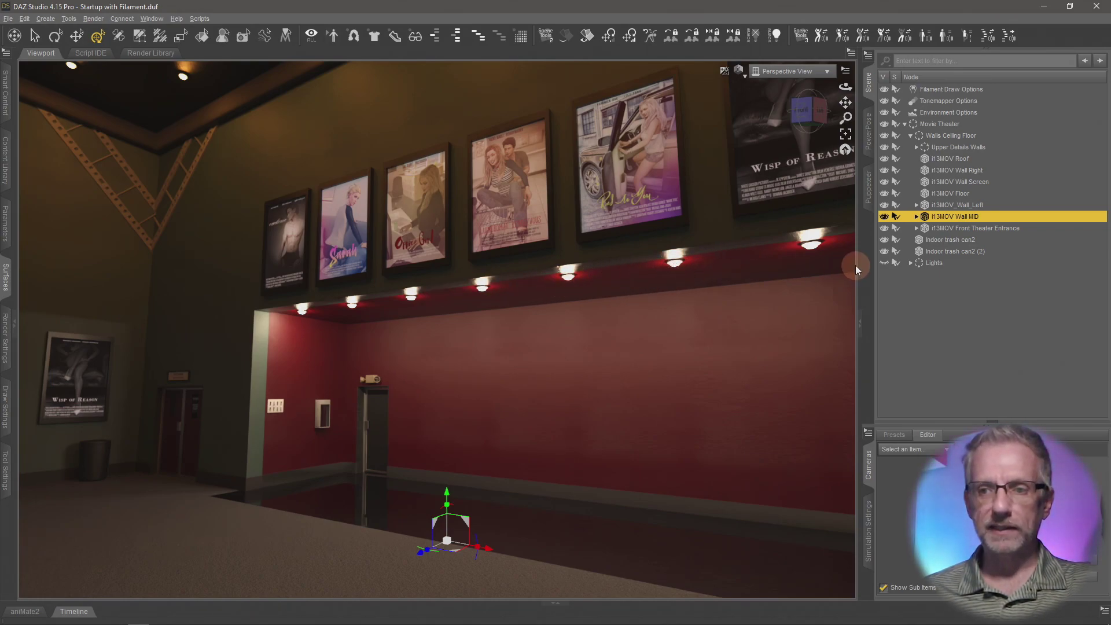
click(884, 263)
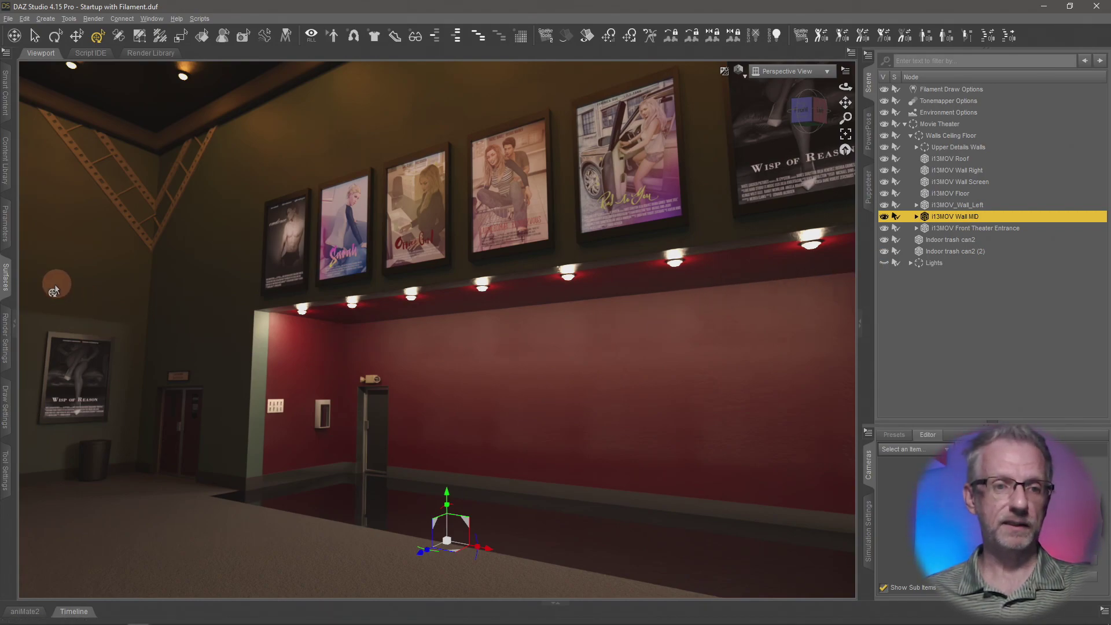
click(5, 276)
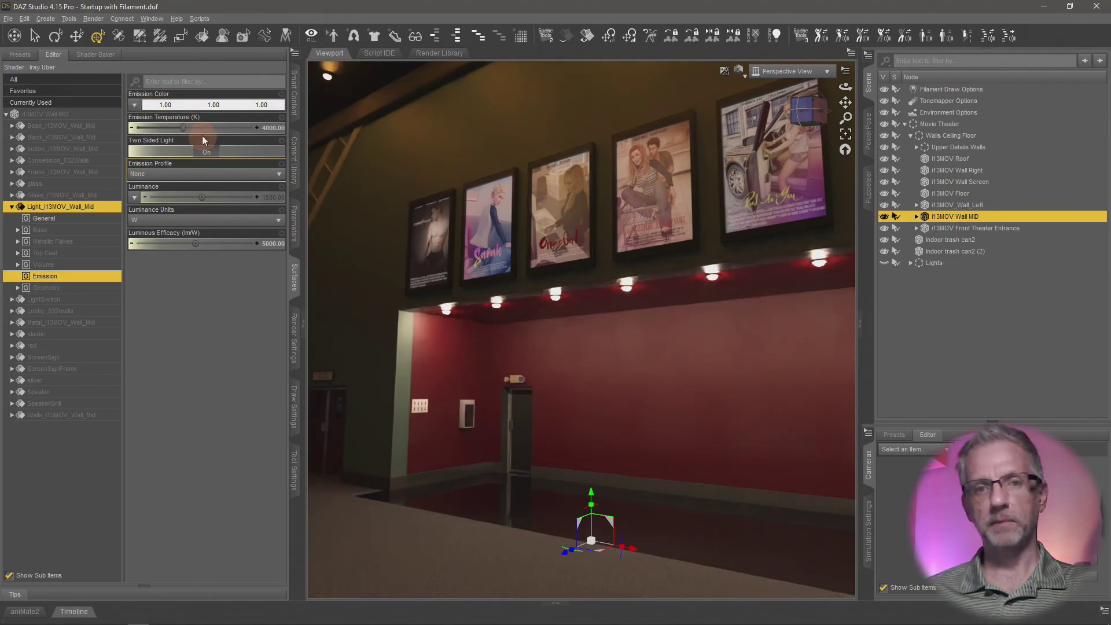
click(195, 106)
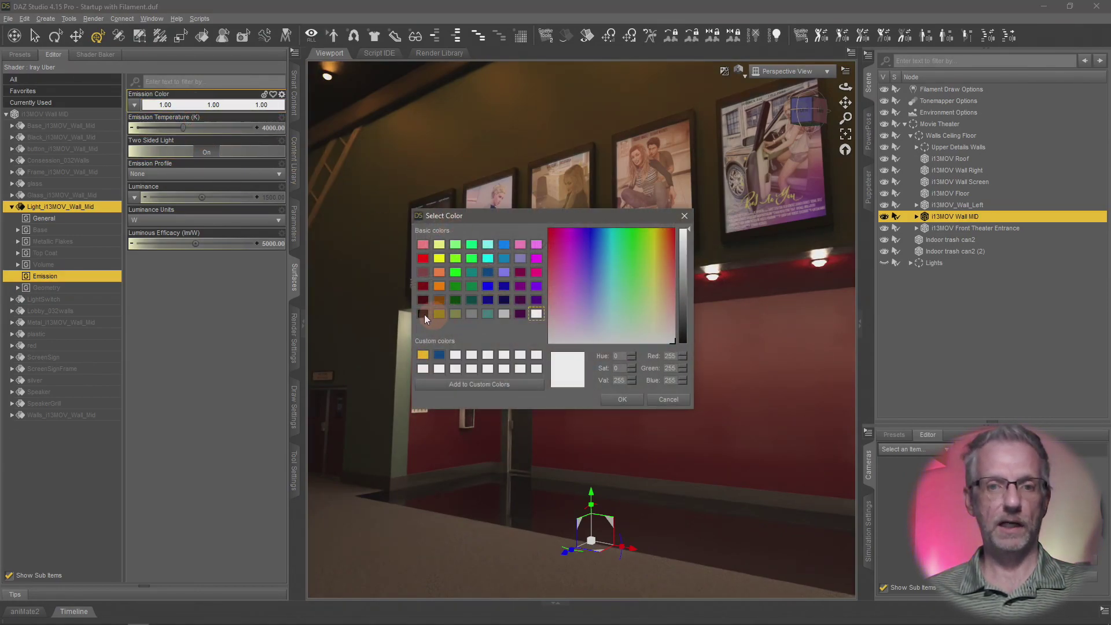
click(428, 312)
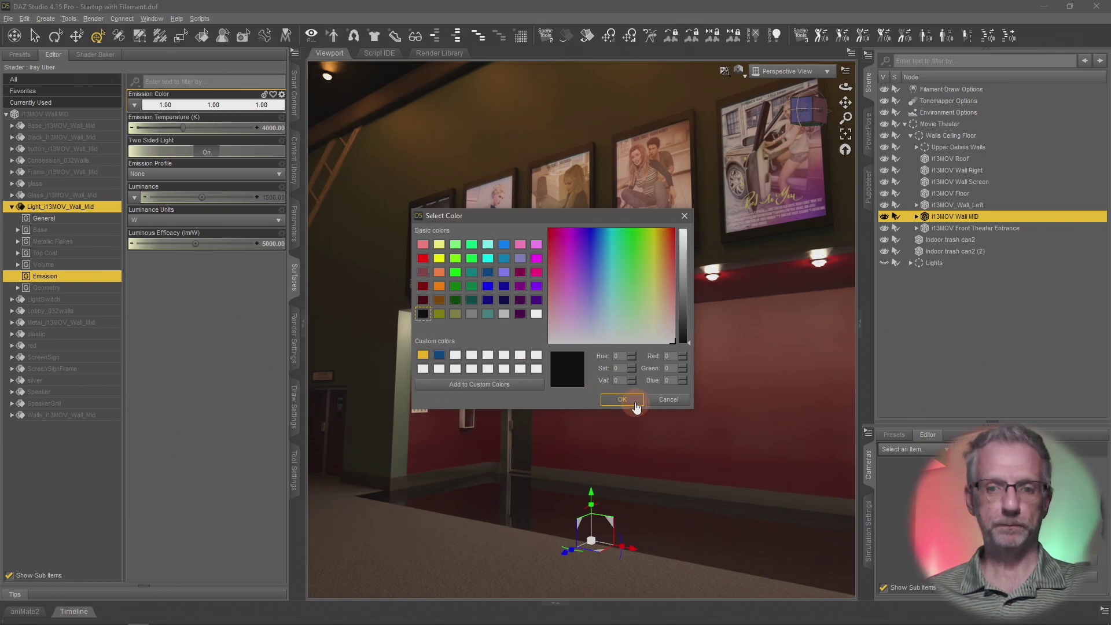
click(622, 400)
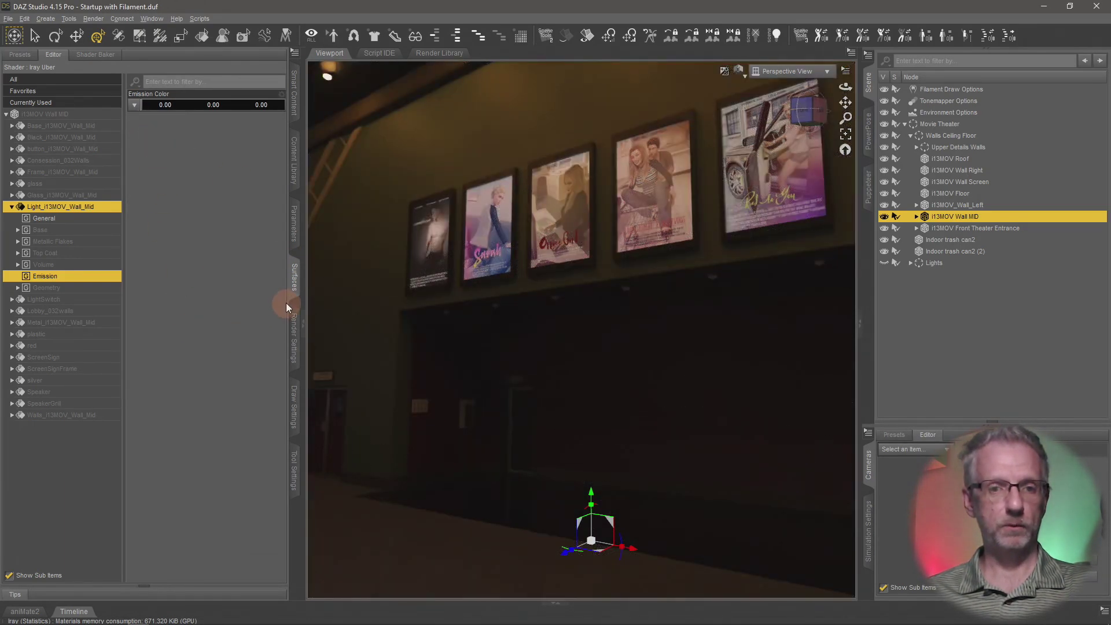
Make the supplied Lights group visible and change the viewport draw style to Filament (PBR).
click(295, 282)
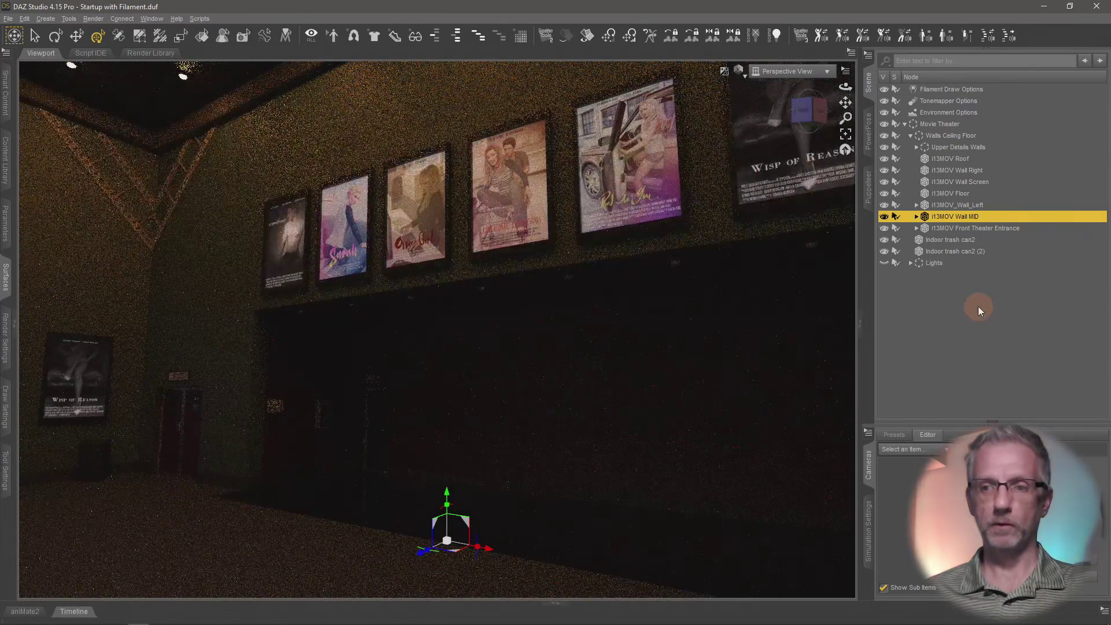
click(884, 263)
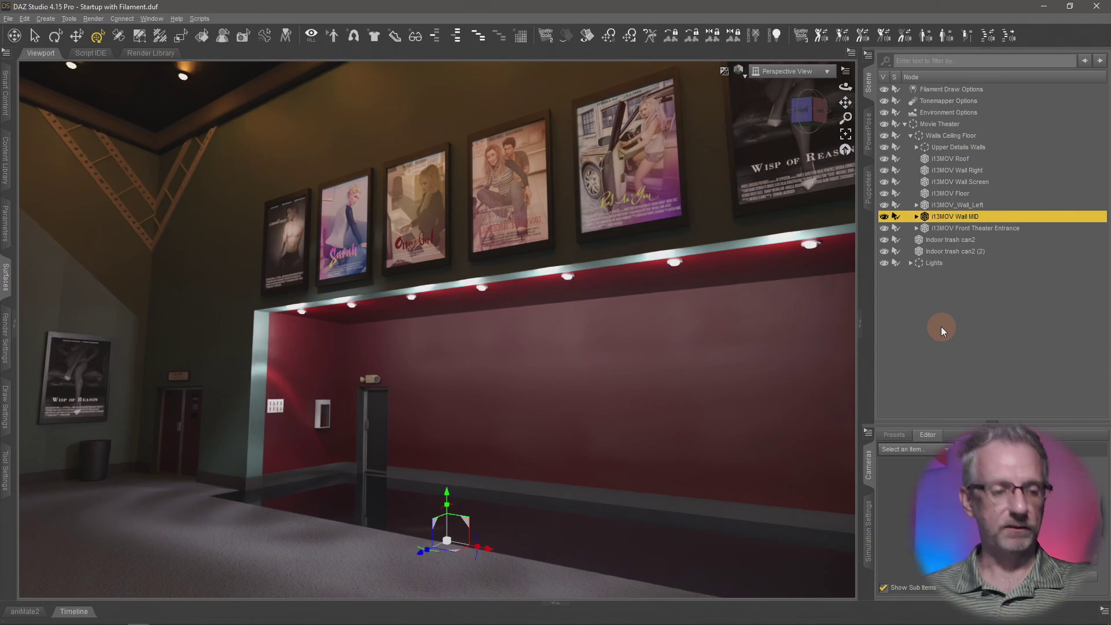
click(739, 70)
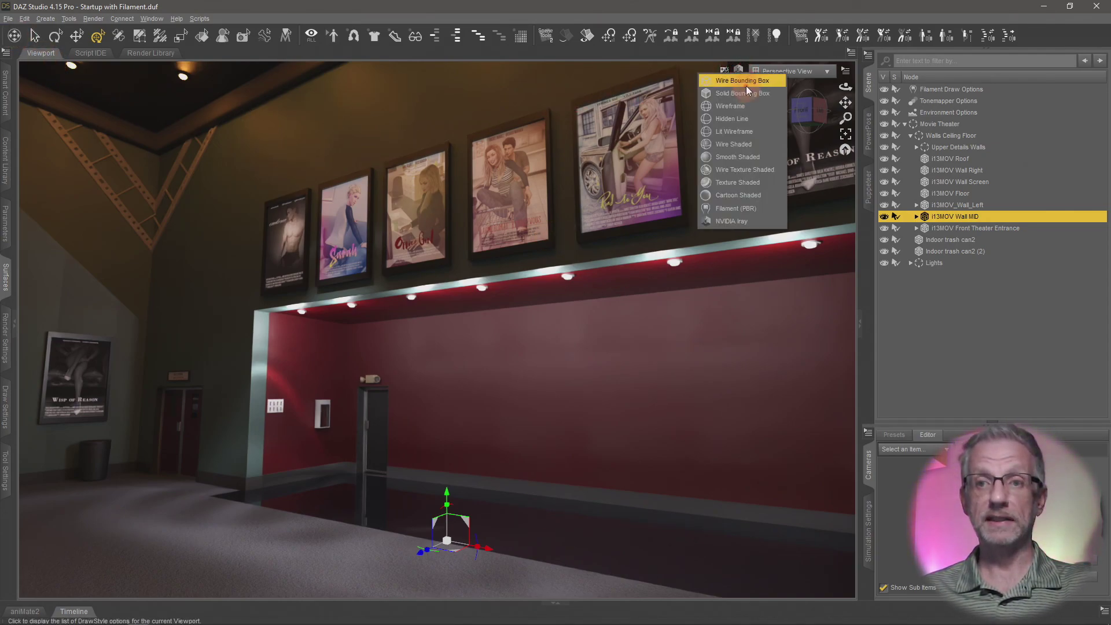
click(764, 209)
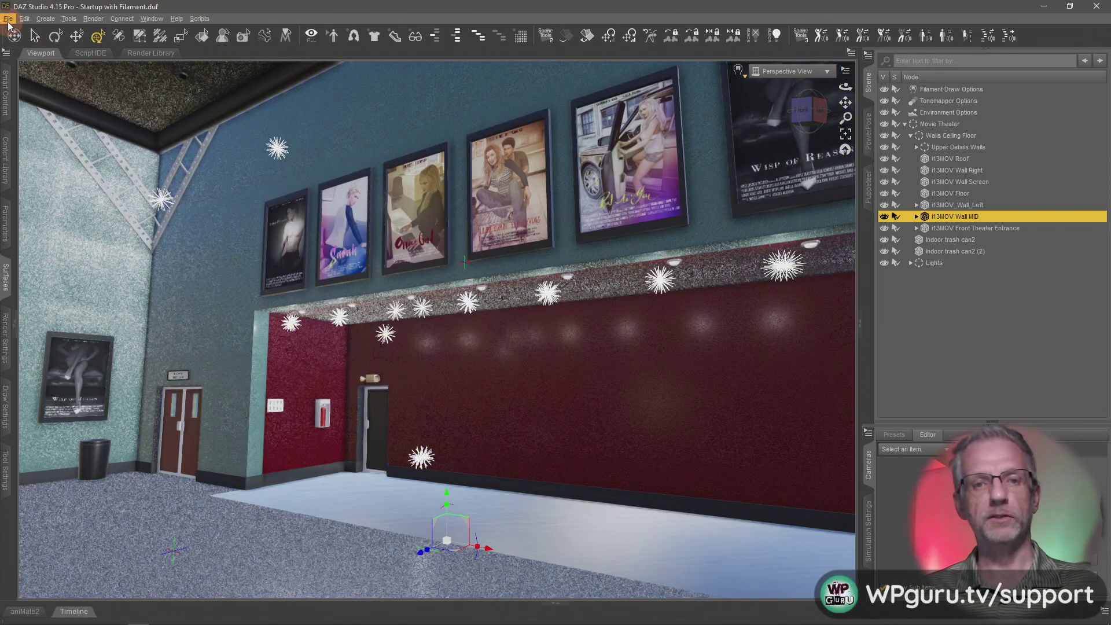
Start a new empty scene in place of the movie theater.
click(8, 18)
click(9, 19)
click(549, 327)
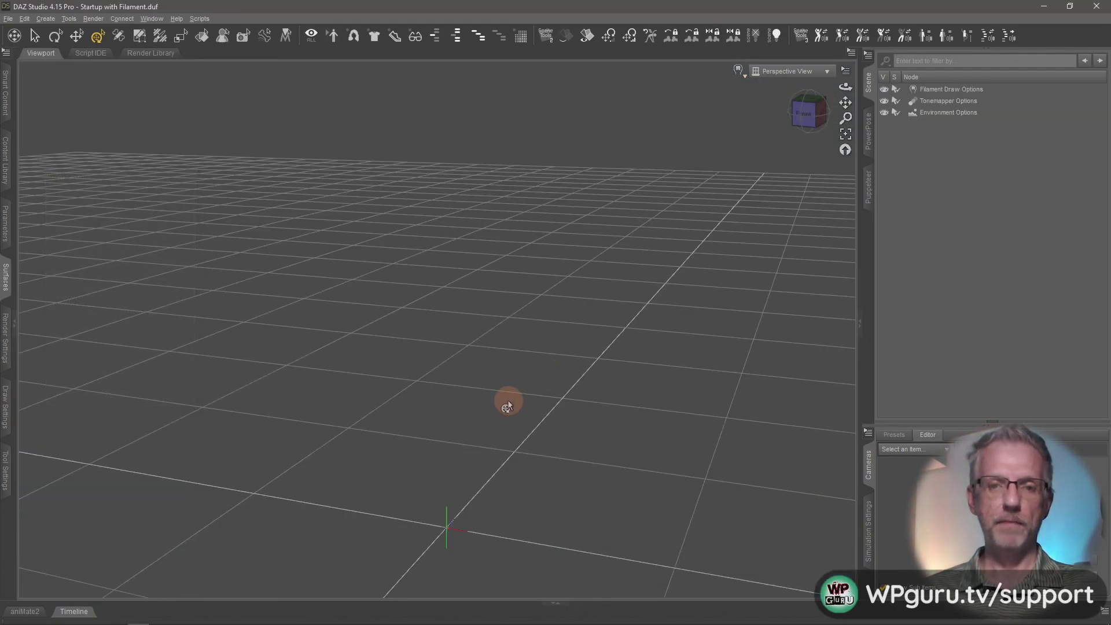
Set the Environment Intensity to 0 in the Iray environment render settings.
drag(491, 342, 471, 330)
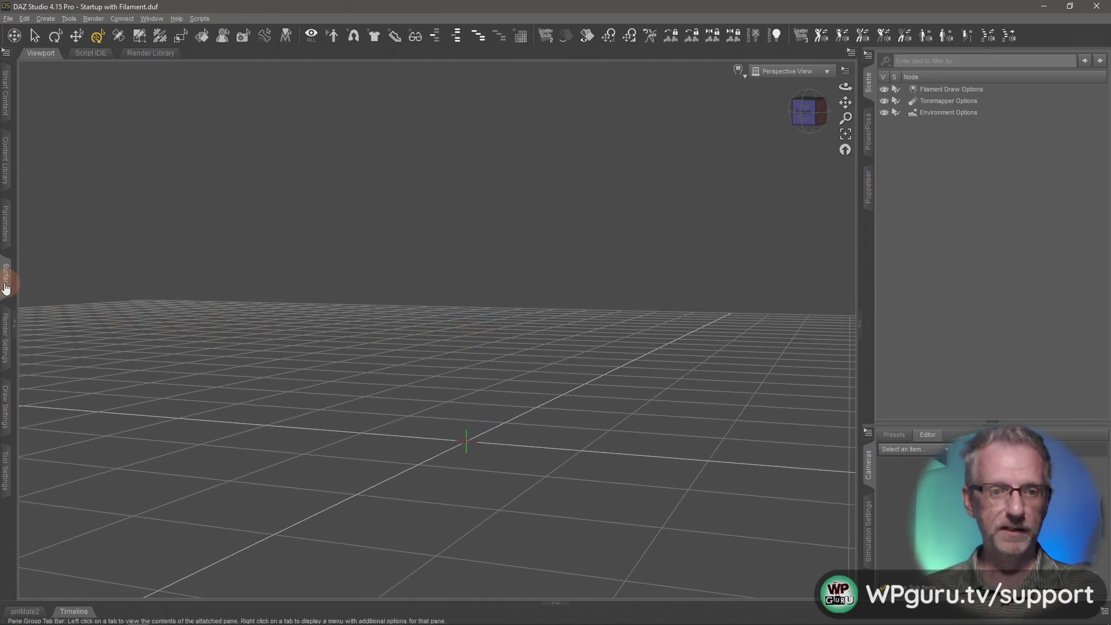
click(6, 346)
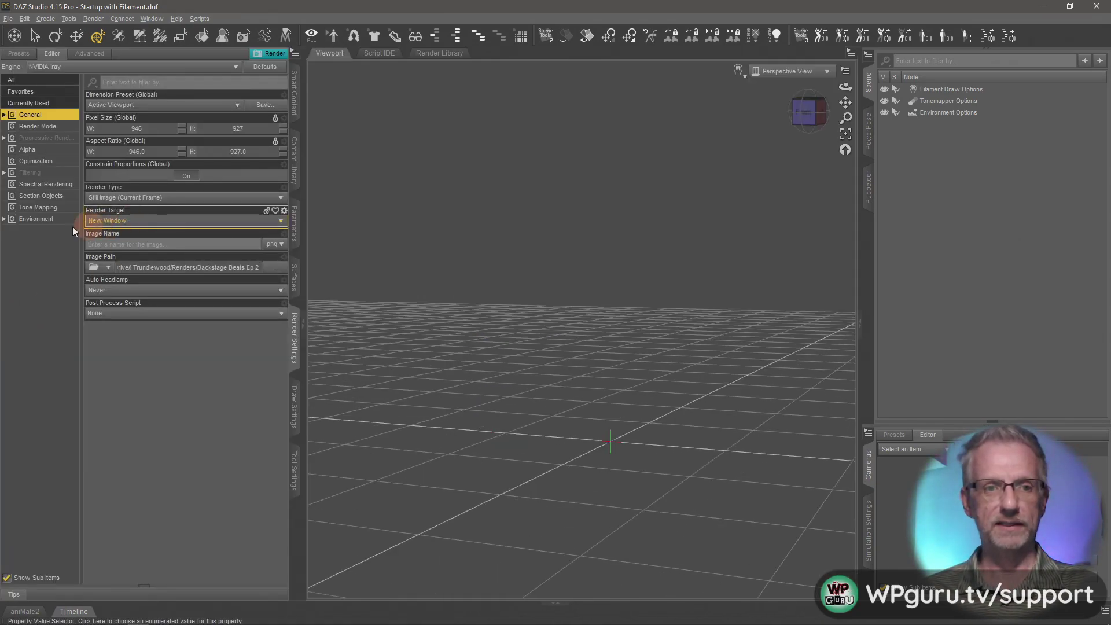
click(36, 219)
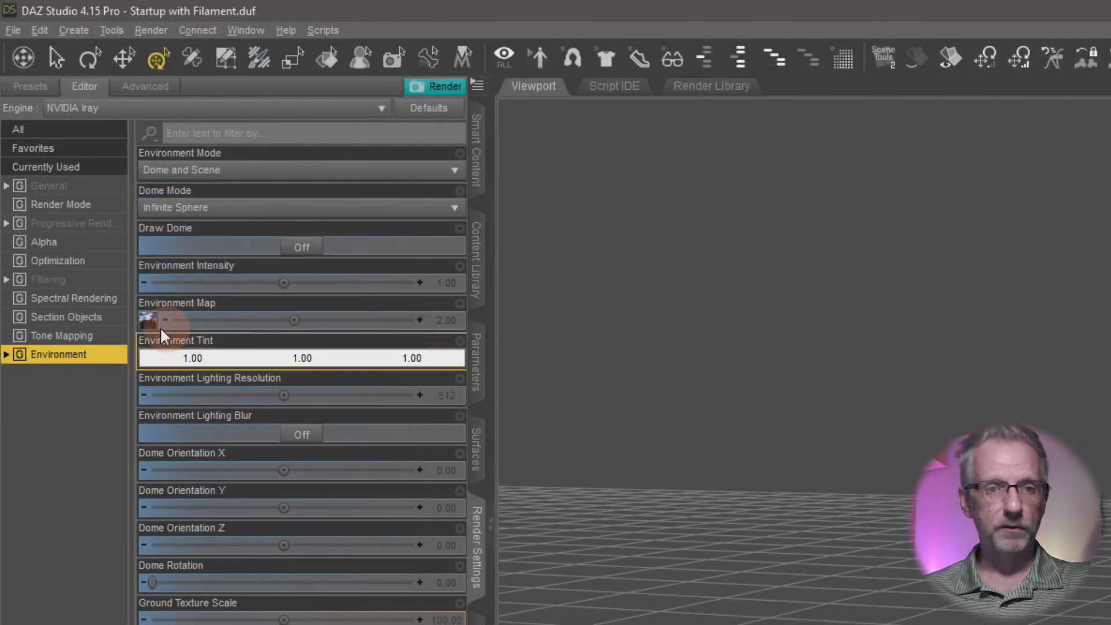
mouse_move(93, 200)
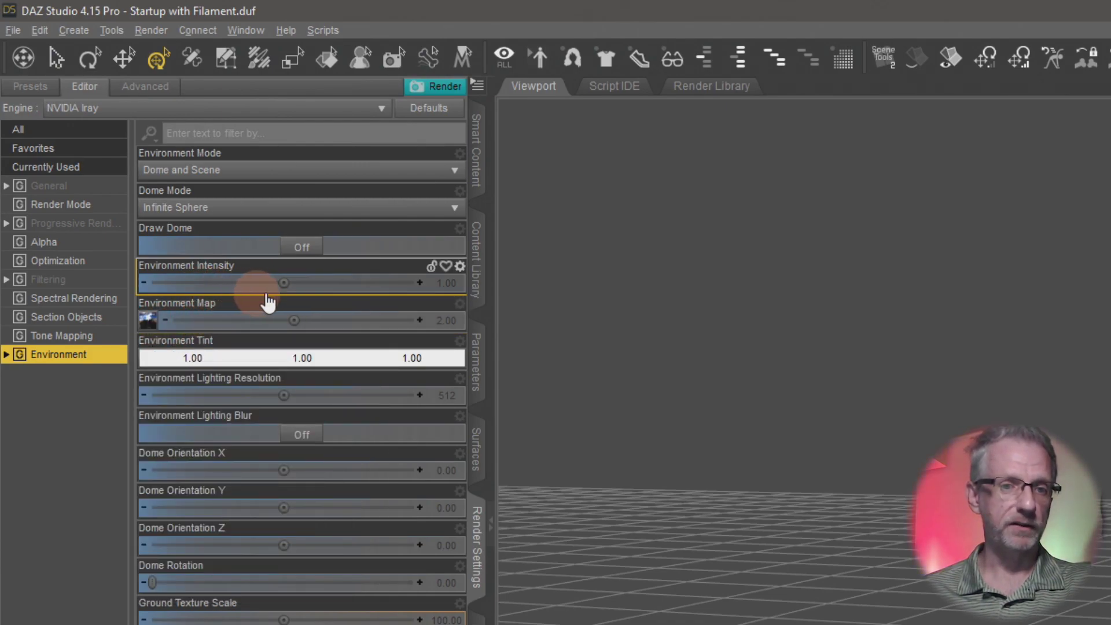
click(443, 284)
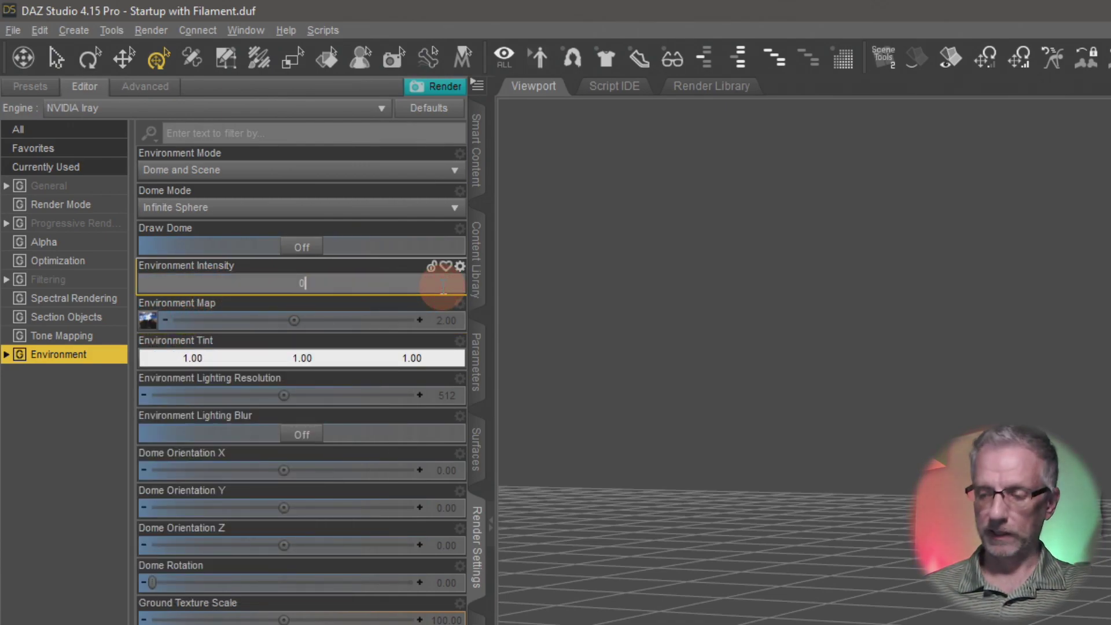
text(0)
key(Return)
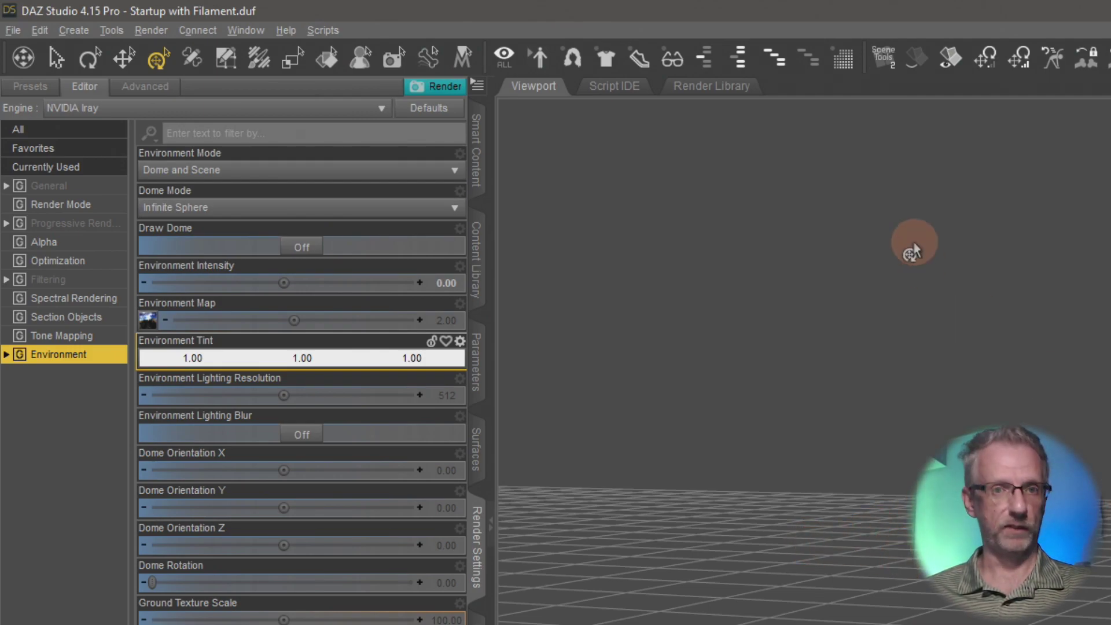
Load the Gayll (3DU) figure from the Gayll Character for Genesis 8 Female(s) product and frame it in the viewport.
click(481, 165)
click(22, 114)
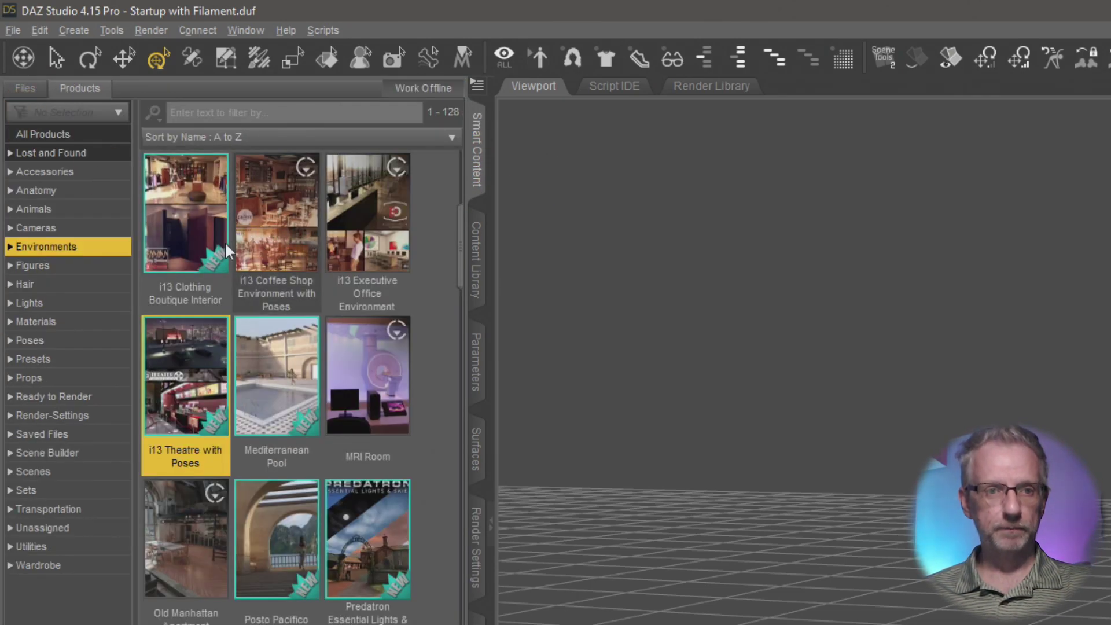
click(93, 266)
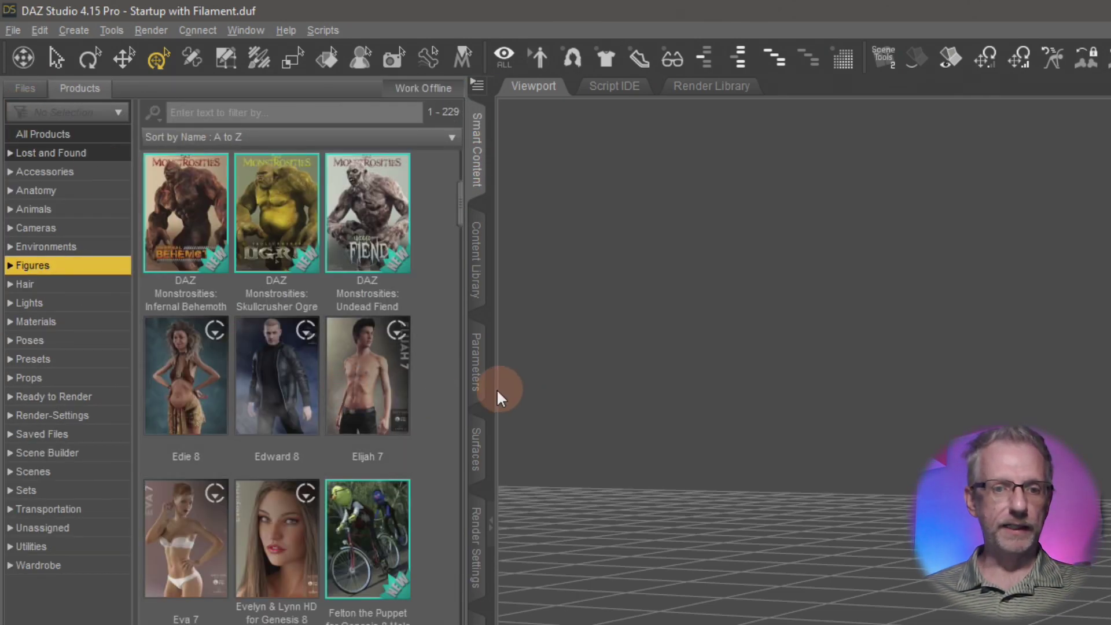
scroll(449, 408, down, 9)
double_click(325, 221)
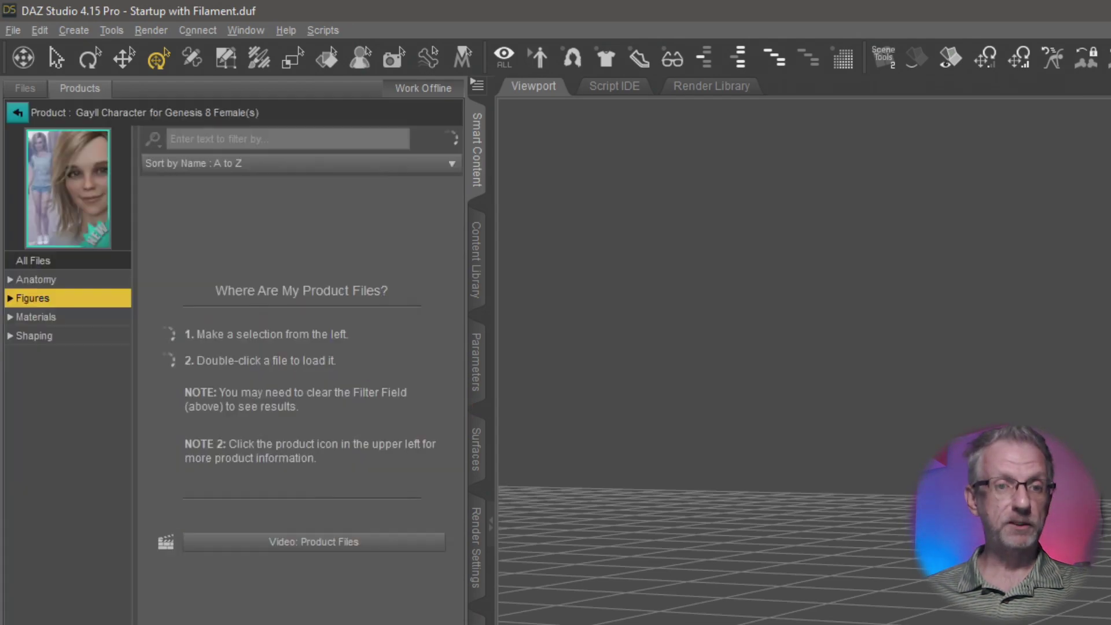
double_click(214, 224)
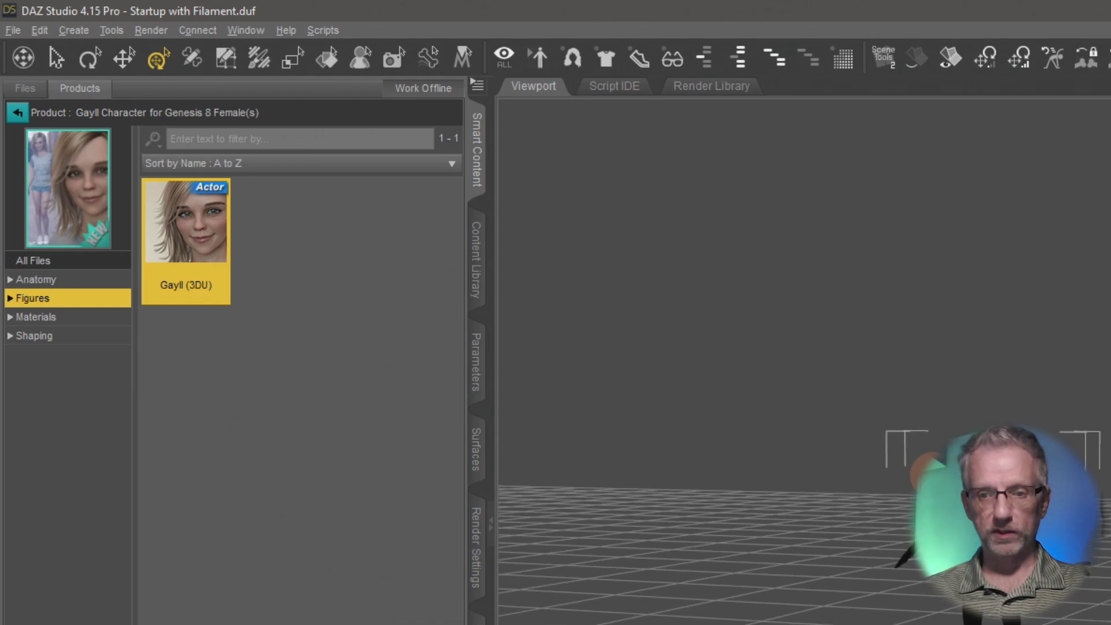
key(f)
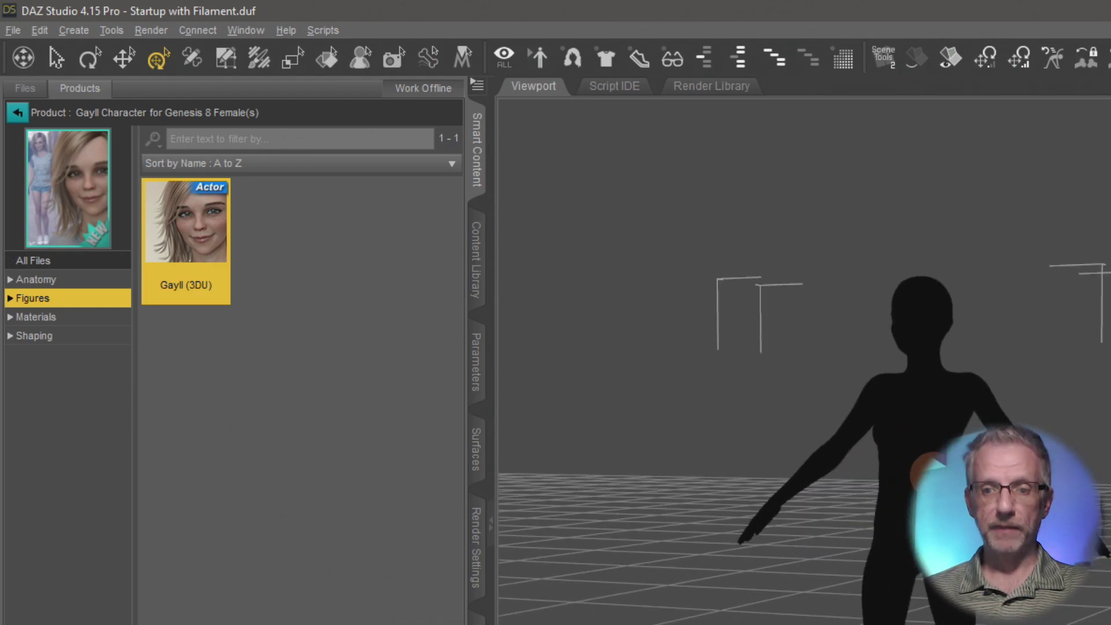
mouse_move(856, 496)
mouse_down()
mouse_move(863, 501)
mouse_move(843, 496)
mouse_move(873, 513)
mouse_move(853, 513)
mouse_up()
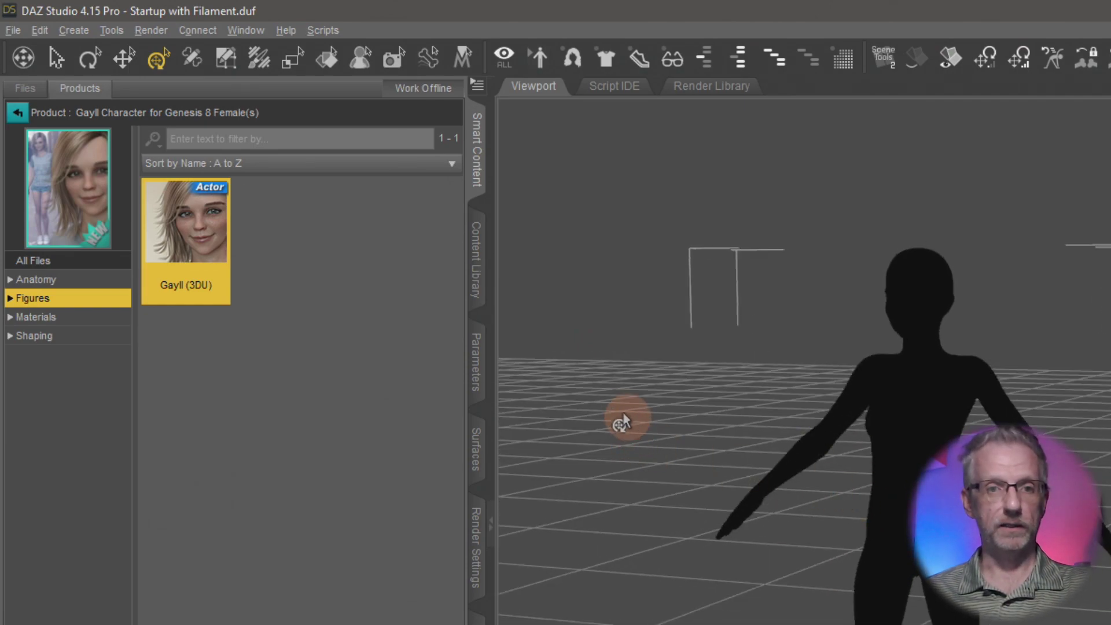
drag(855, 514, 774, 476)
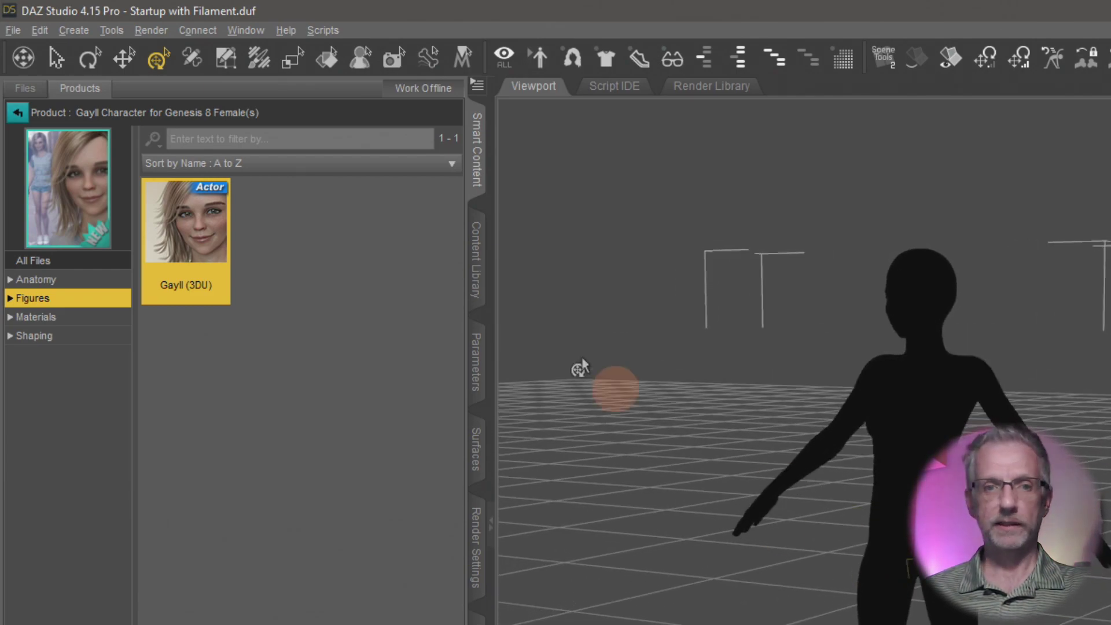
Add the Gayll Dress from the Gayll Clothing and Accessories for Genesis 8 Female(s) product to the figure.
click(74, 297)
click(310, 583)
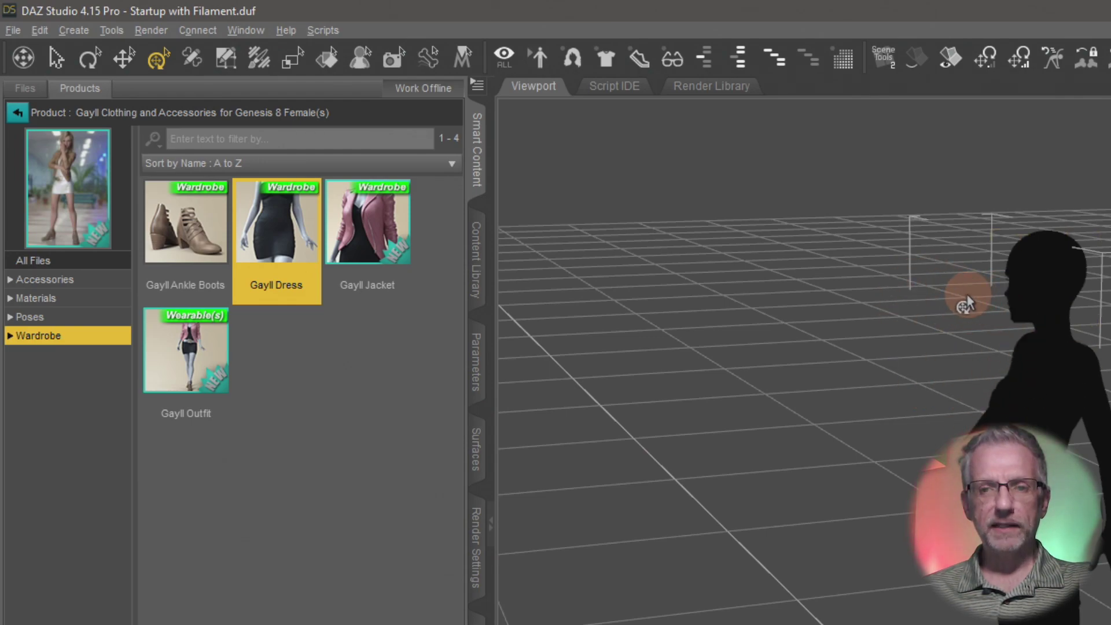
Create a new point light with the Apply Active Viewport Transforms option.
click(69, 26)
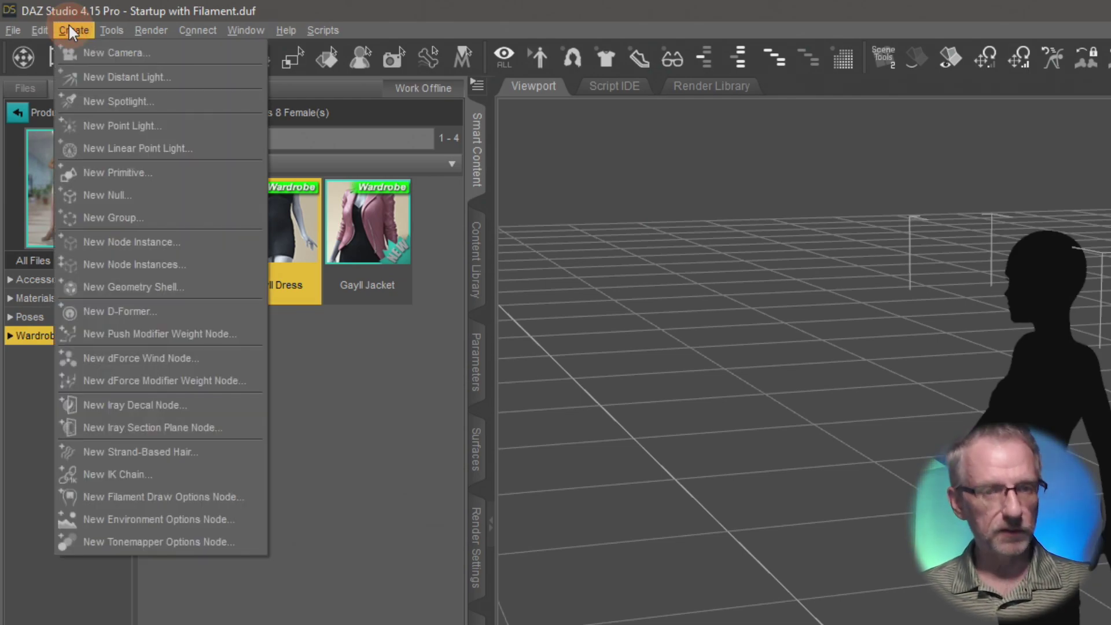
click(205, 125)
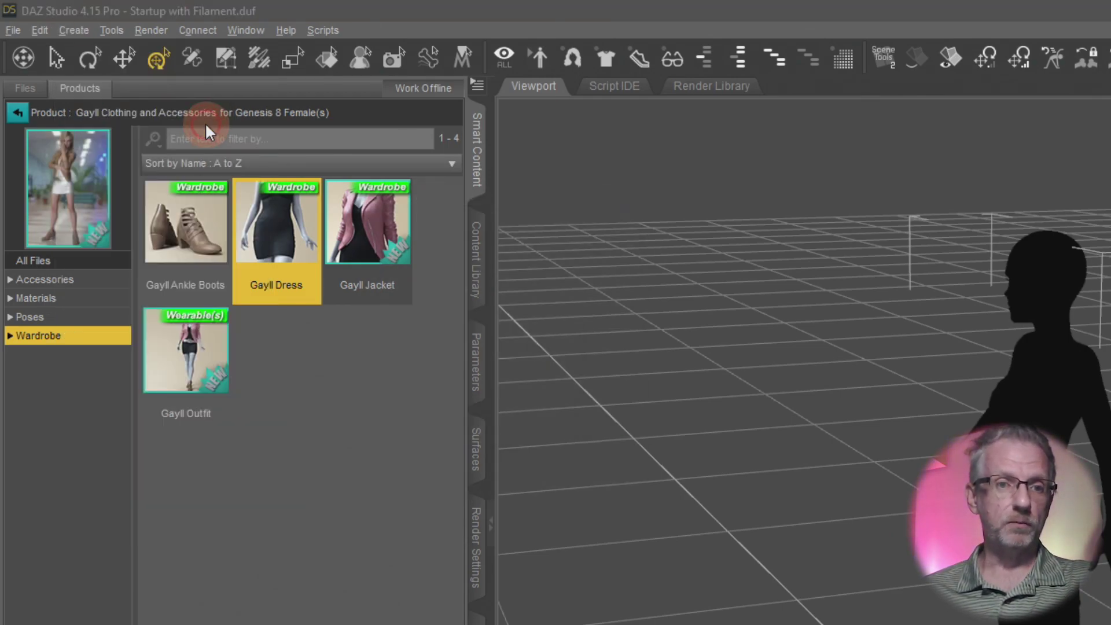
drag(512, 193, 596, 157)
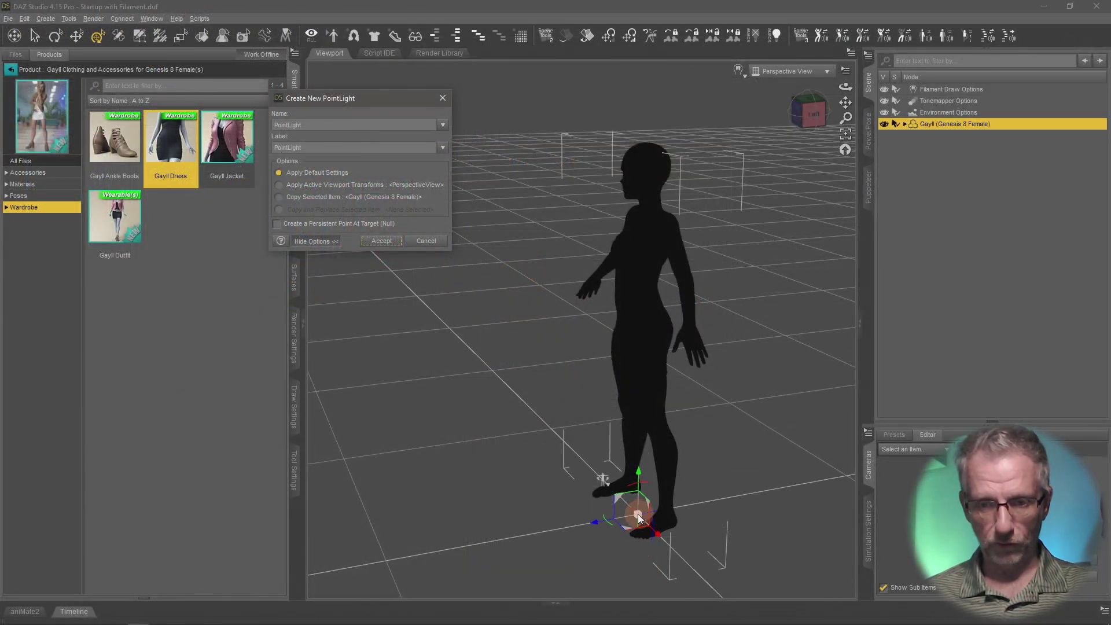
click(320, 188)
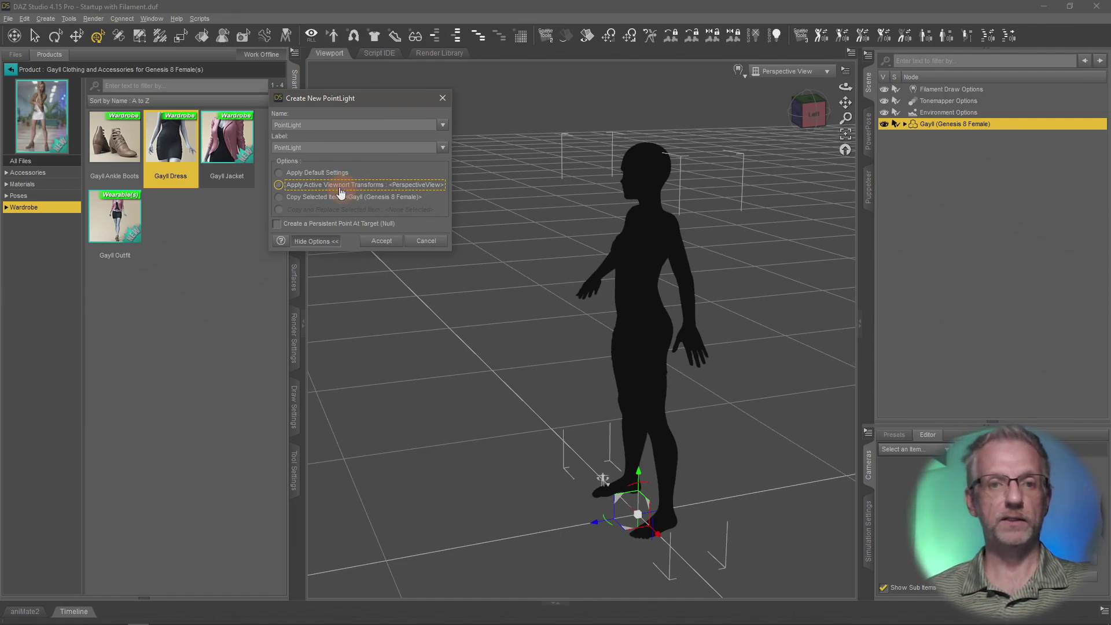
click(382, 241)
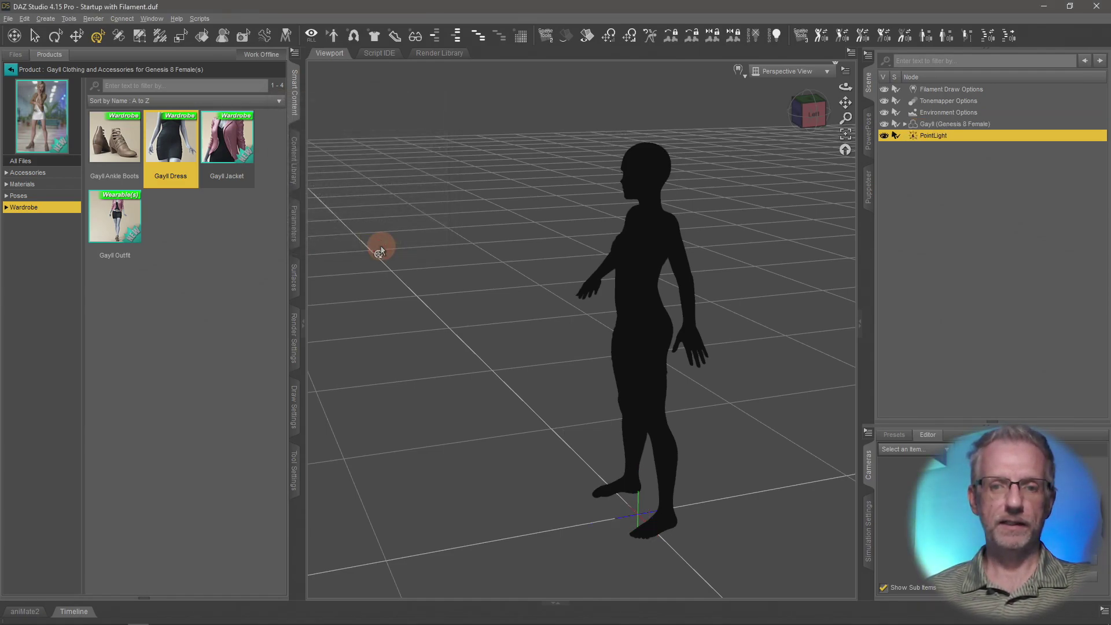
Frame the new point light and move it in front of the figure's upper body.
key(ctrl+f)
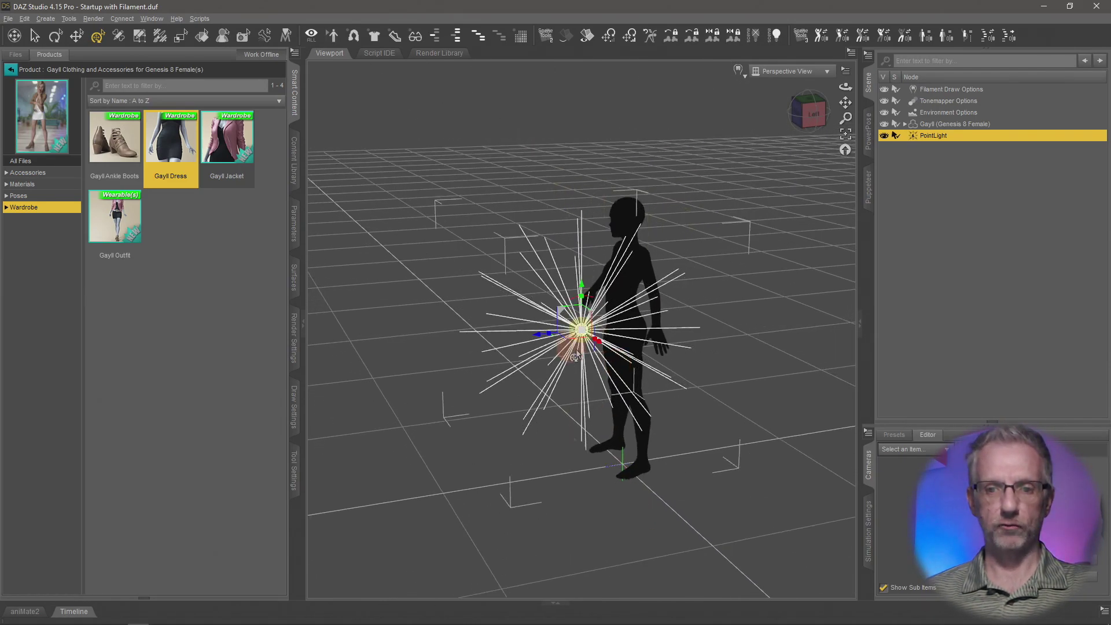
scroll(605, 347, up, 5)
scroll(600, 342, down, 3)
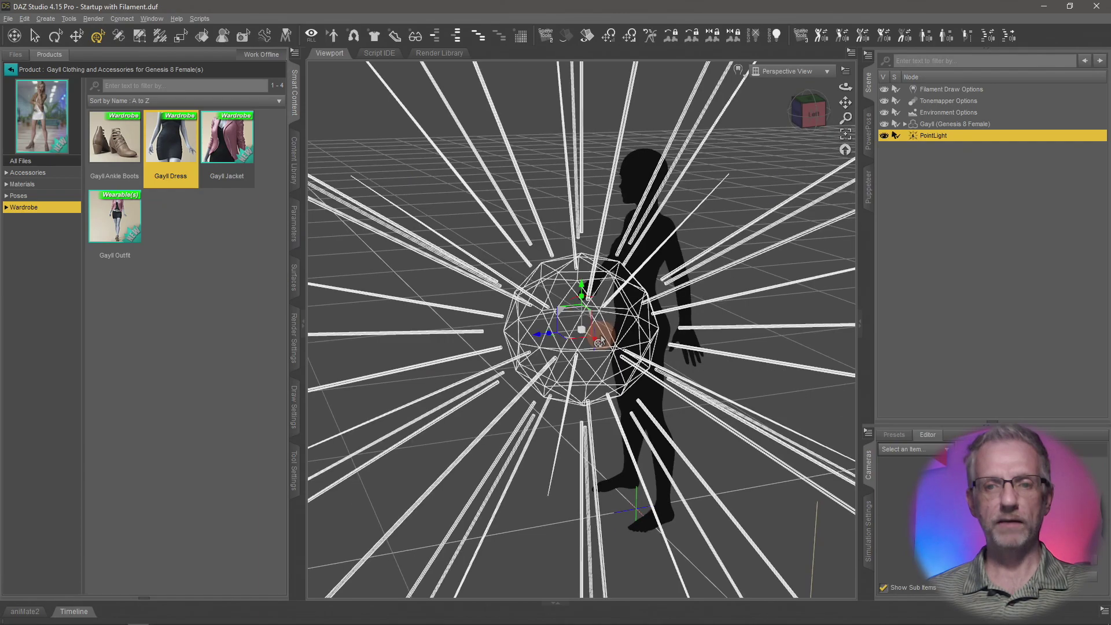
scroll(599, 341, up, 2)
scroll(600, 341, up, 1)
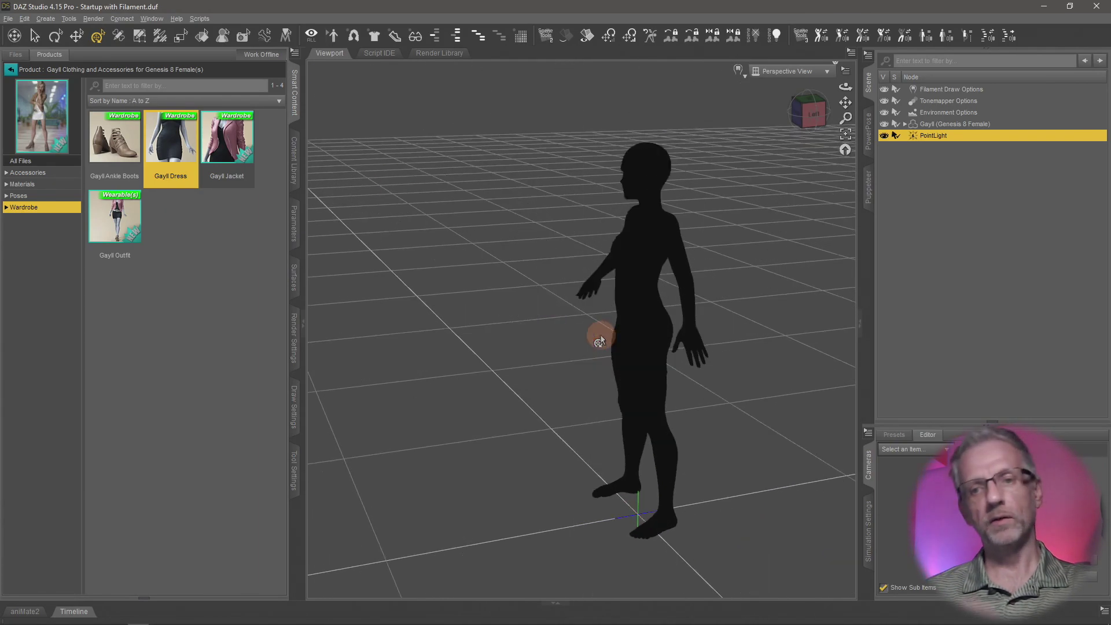
scroll(599, 341, down, 3)
scroll(600, 342, down, 2)
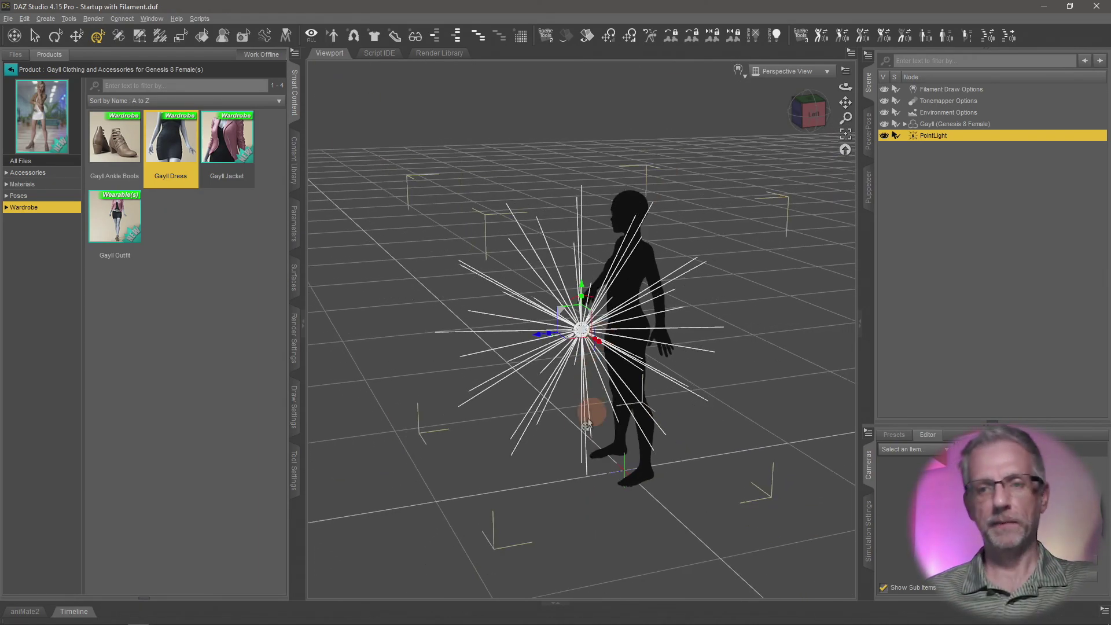
mouse_move(570, 427)
alt+mouse_down()
mouse_move(555, 412)
mouse_move(570, 427)
alt+mouse_up()
scroll(571, 426, down, 4)
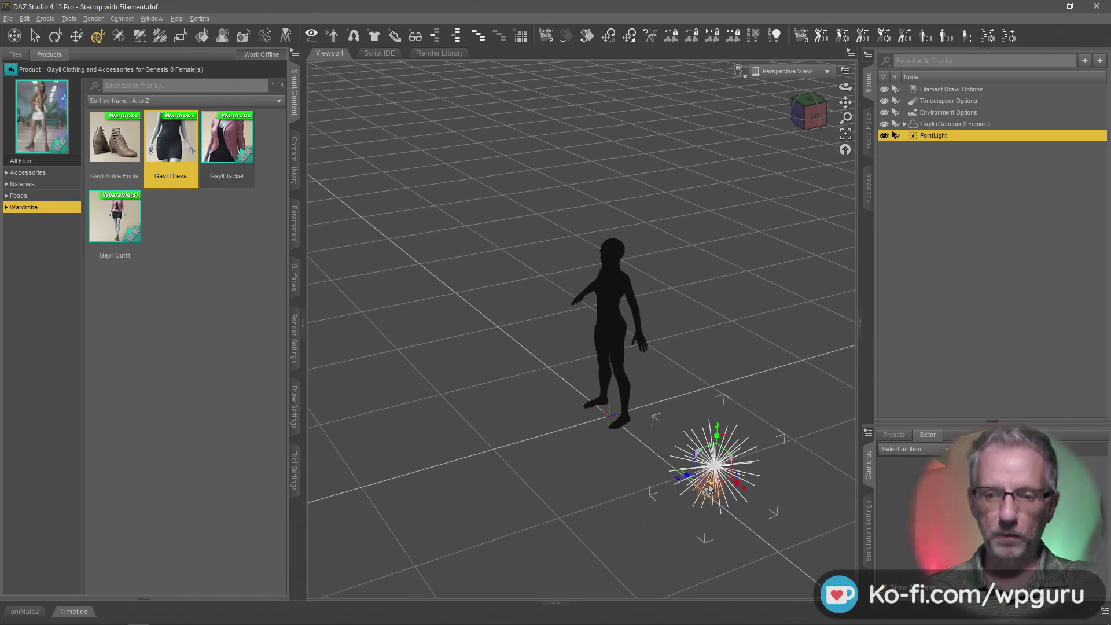
drag(707, 490, 547, 318)
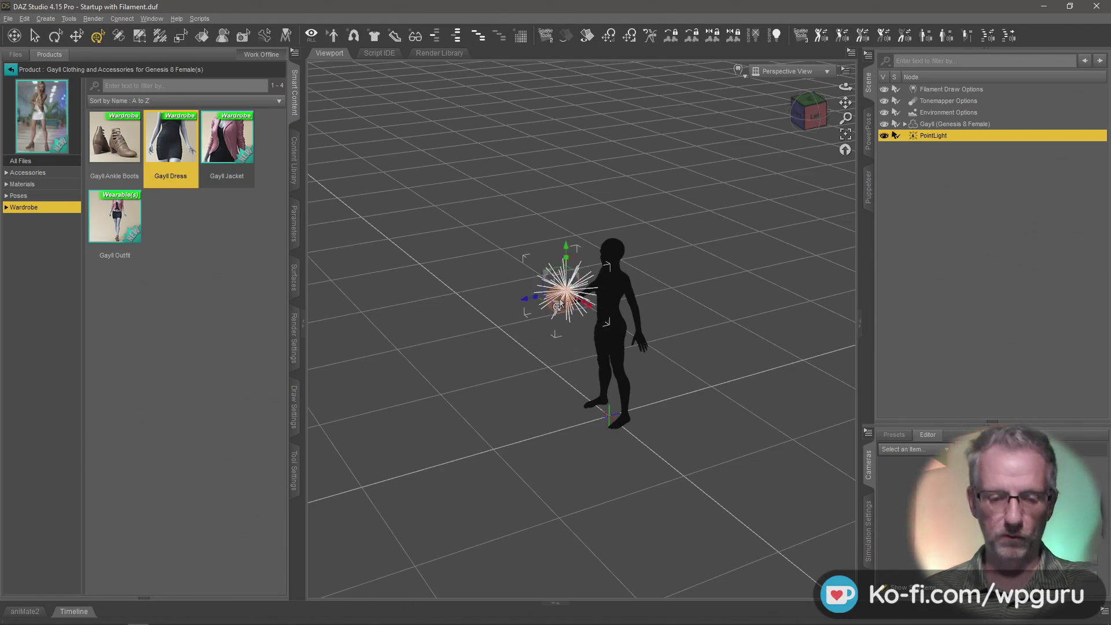
Raise the point light to head height close in front of the figure's face.
scroll(559, 305, up, 8)
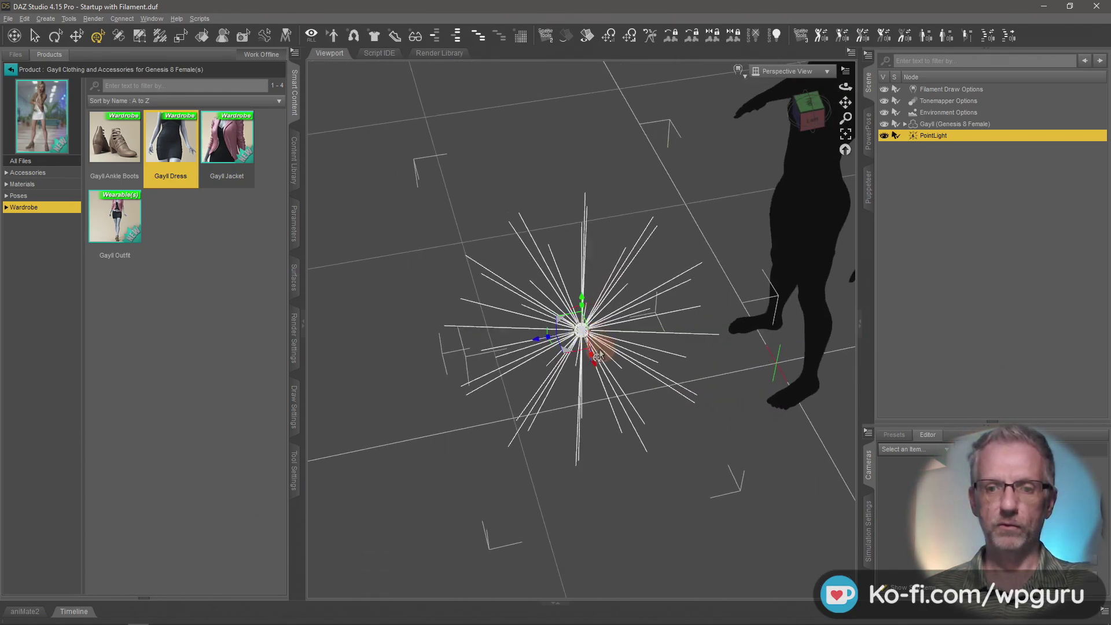
drag(562, 359, 604, 270)
alt+drag(710, 330, 612, 336)
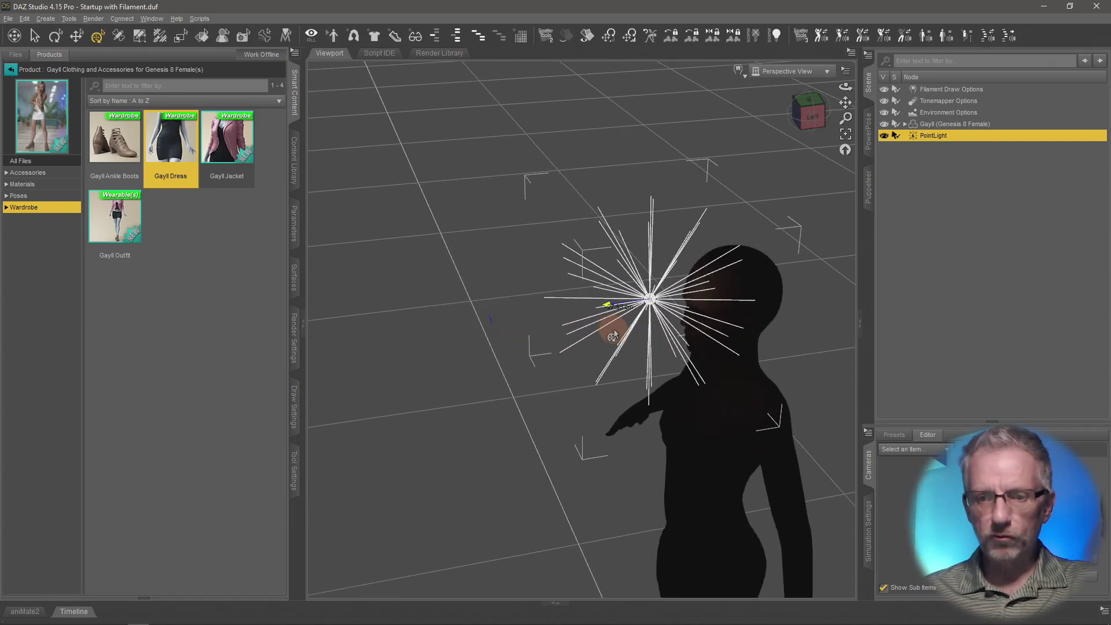
Reselect the point light and reposition it at face level, farther out in front of the figure.
scroll(605, 334, up, 5)
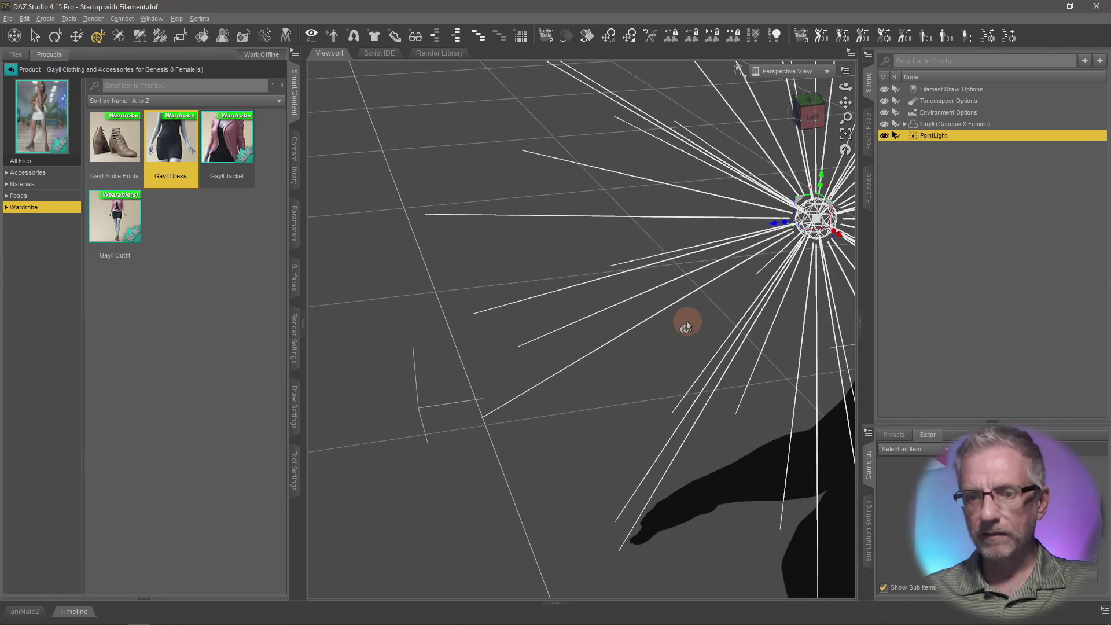
click(531, 365)
mouse_move(651, 346)
mouse_down()
mouse_move(652, 335)
mouse_move(648, 350)
mouse_up()
drag(503, 292, 541, 301)
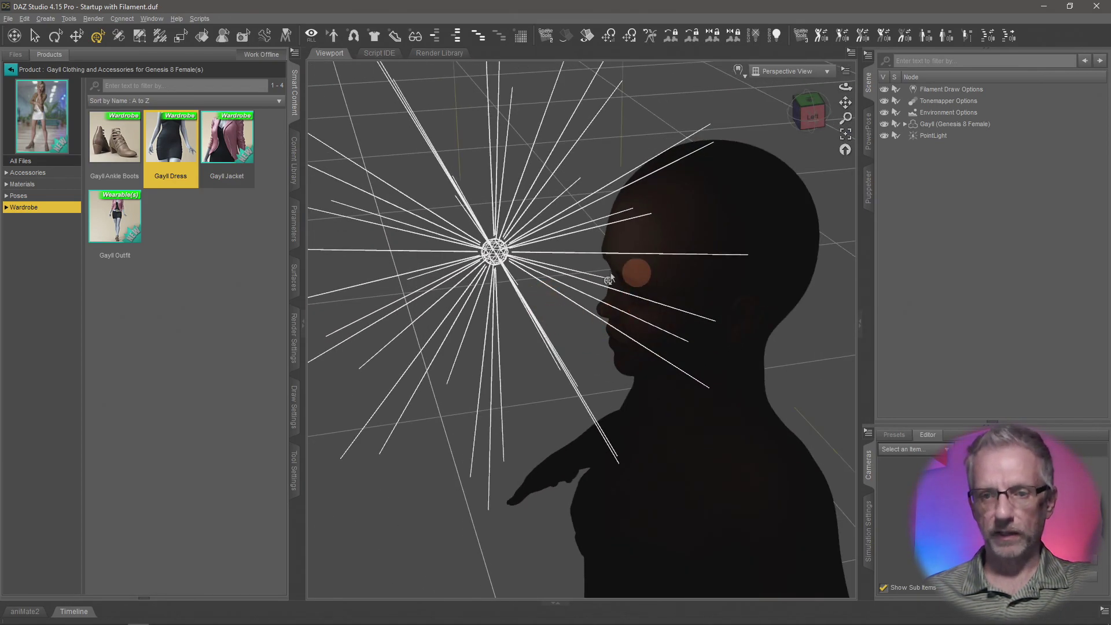
click(501, 260)
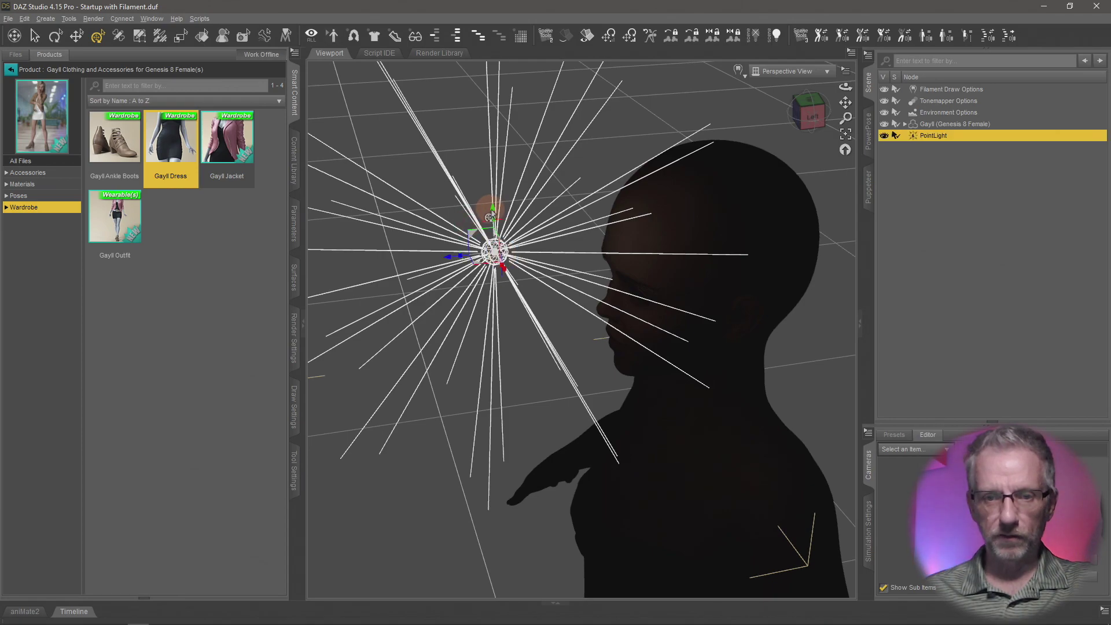
drag(495, 216, 505, 310)
scroll(506, 309, down, 5)
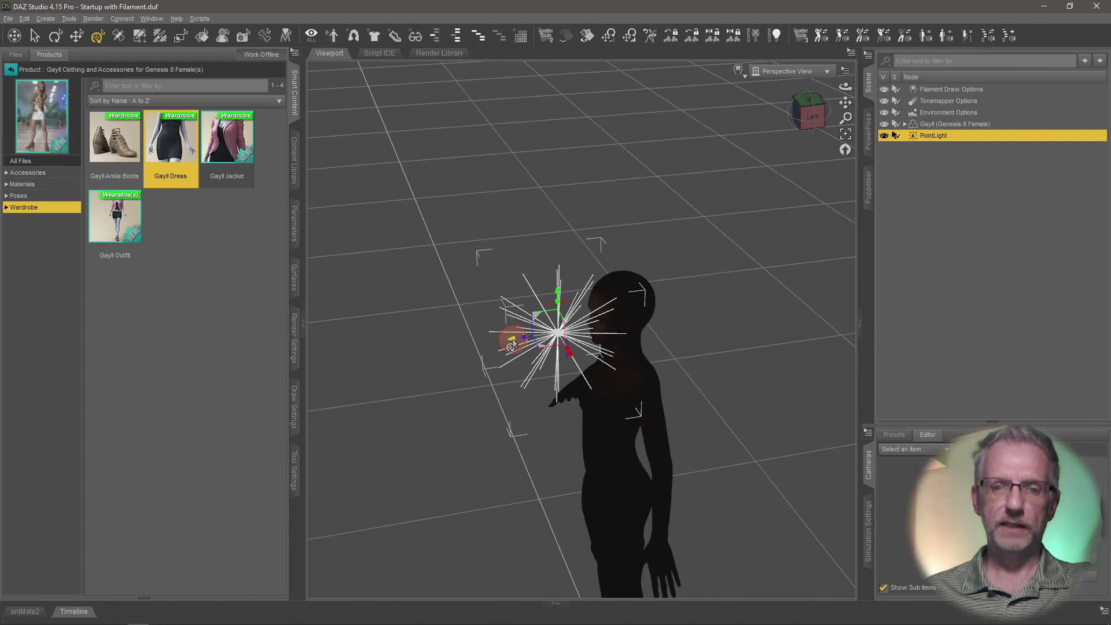
drag(456, 363, 564, 439)
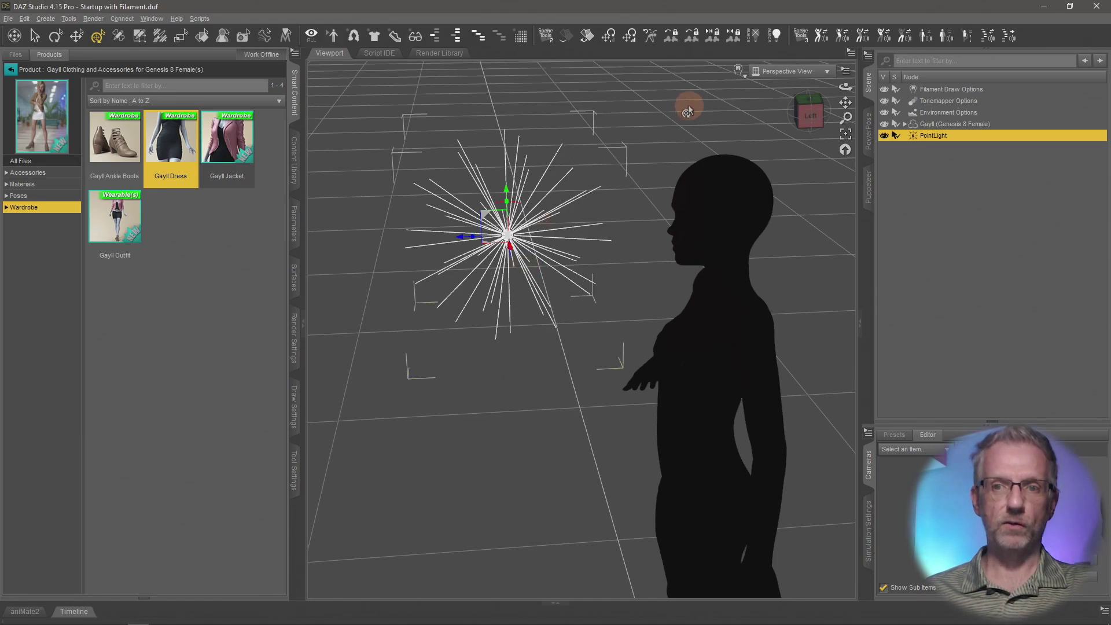
Switch the viewport to the Iray preview and show the point light's Light parameters.
click(738, 70)
click(744, 224)
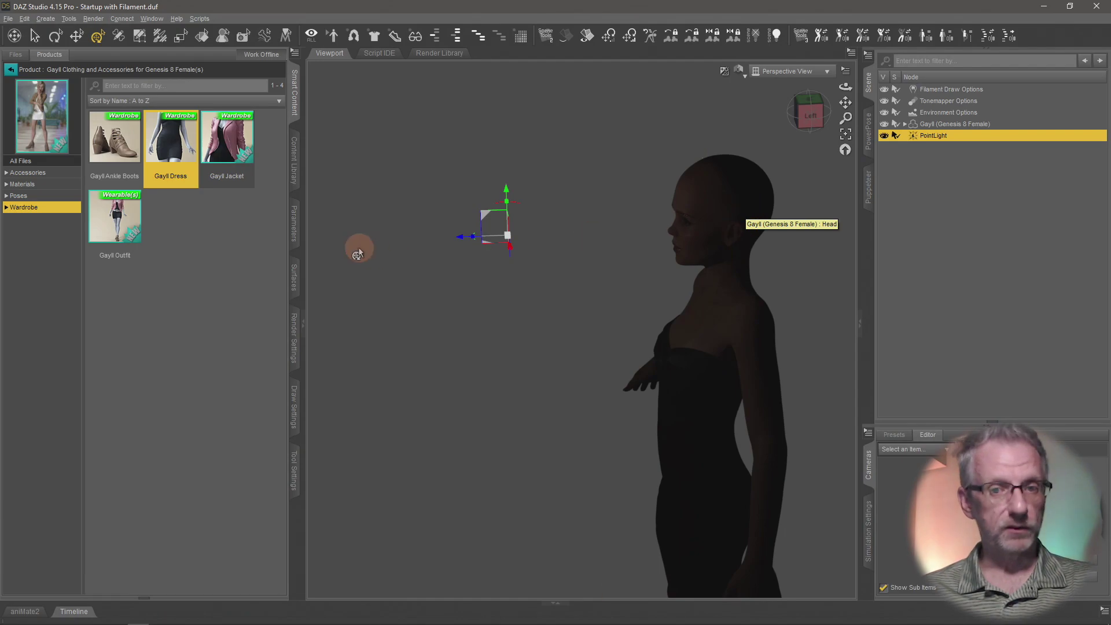
click(293, 226)
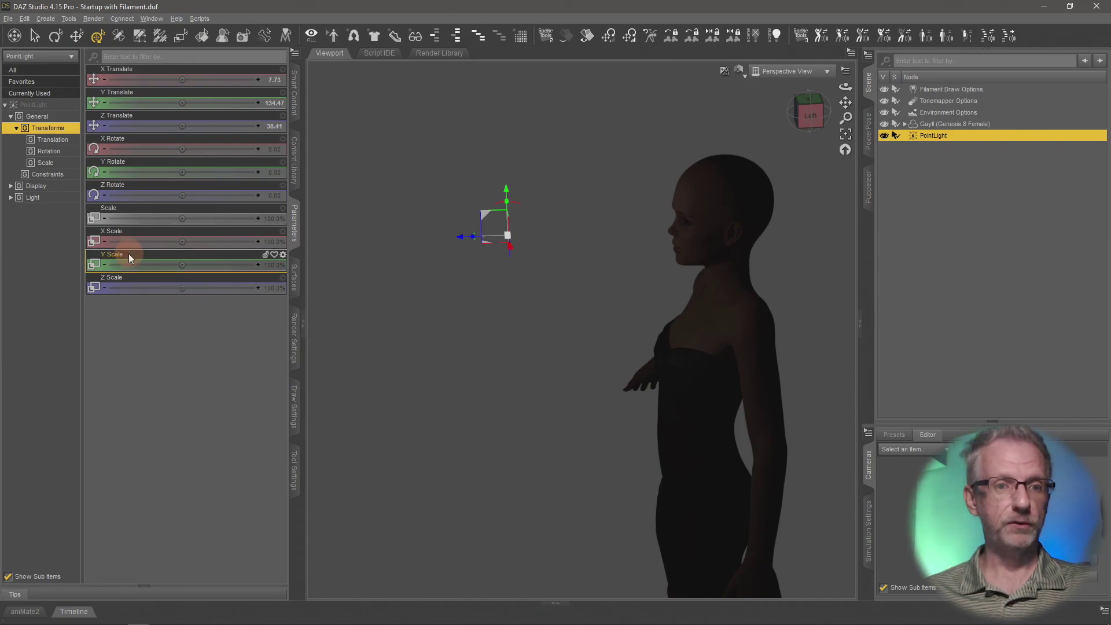
click(66, 200)
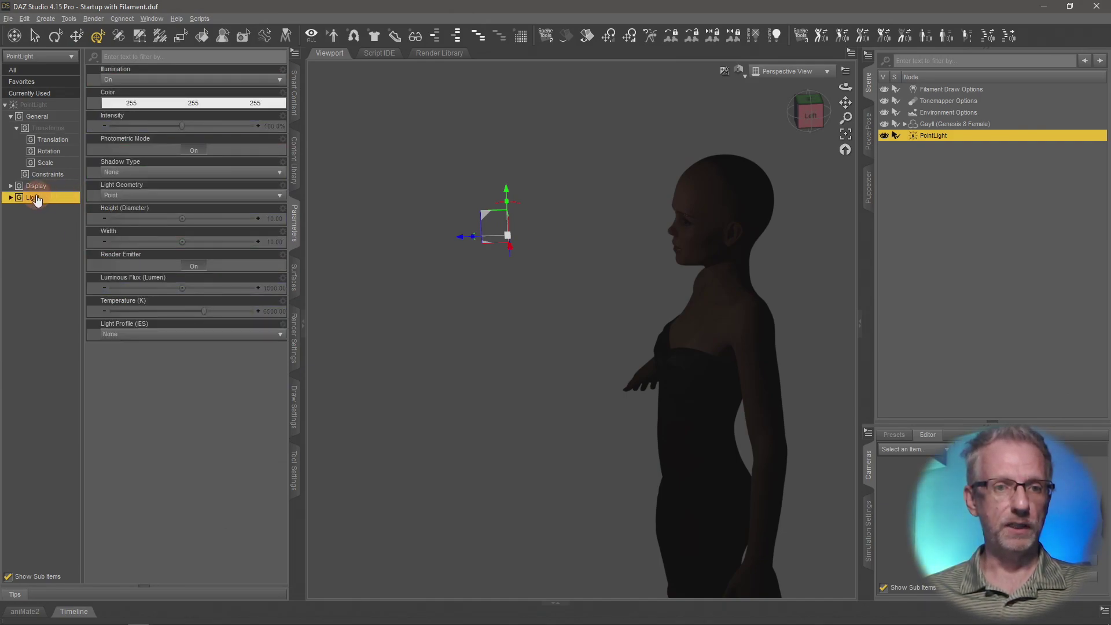
click(10, 197)
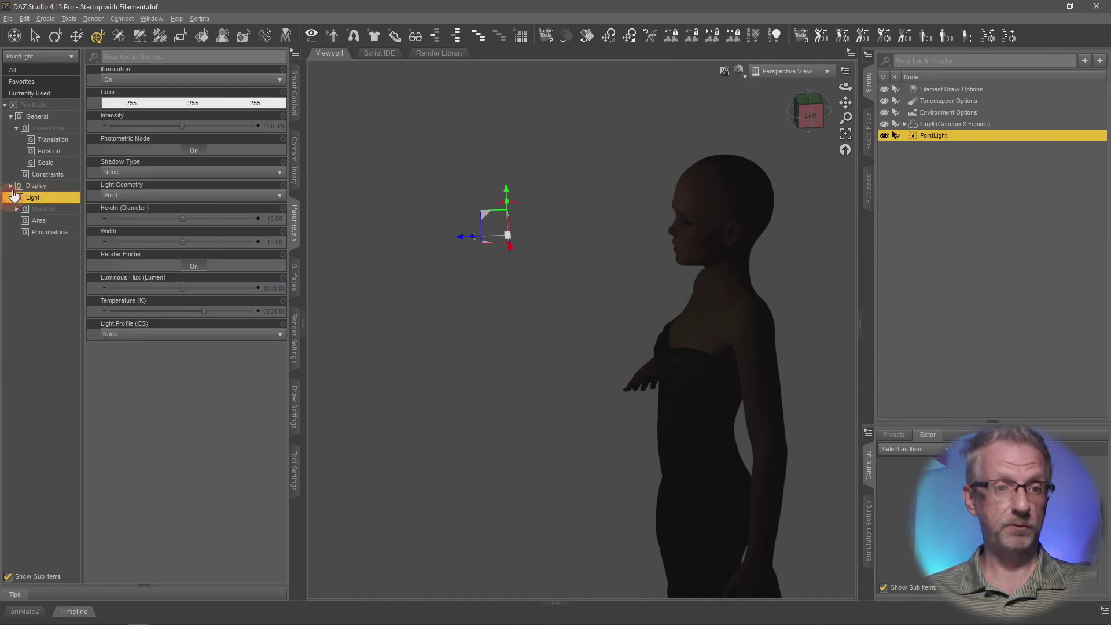
click(17, 129)
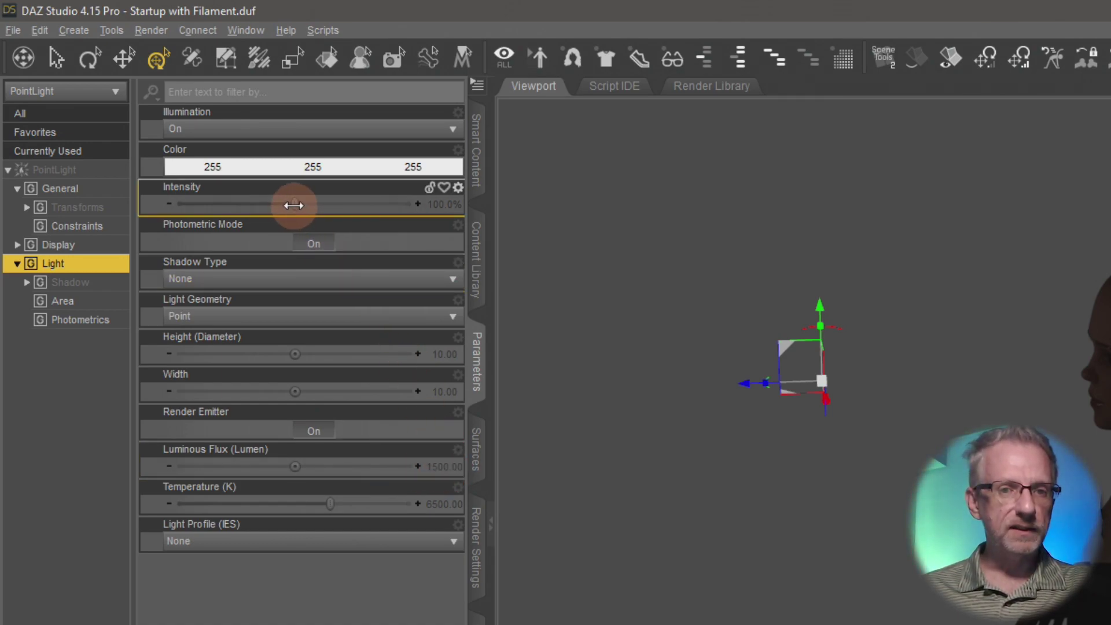
Try raising the point light's Intensity to 200% and undo the change.
drag(294, 205, 471, 206)
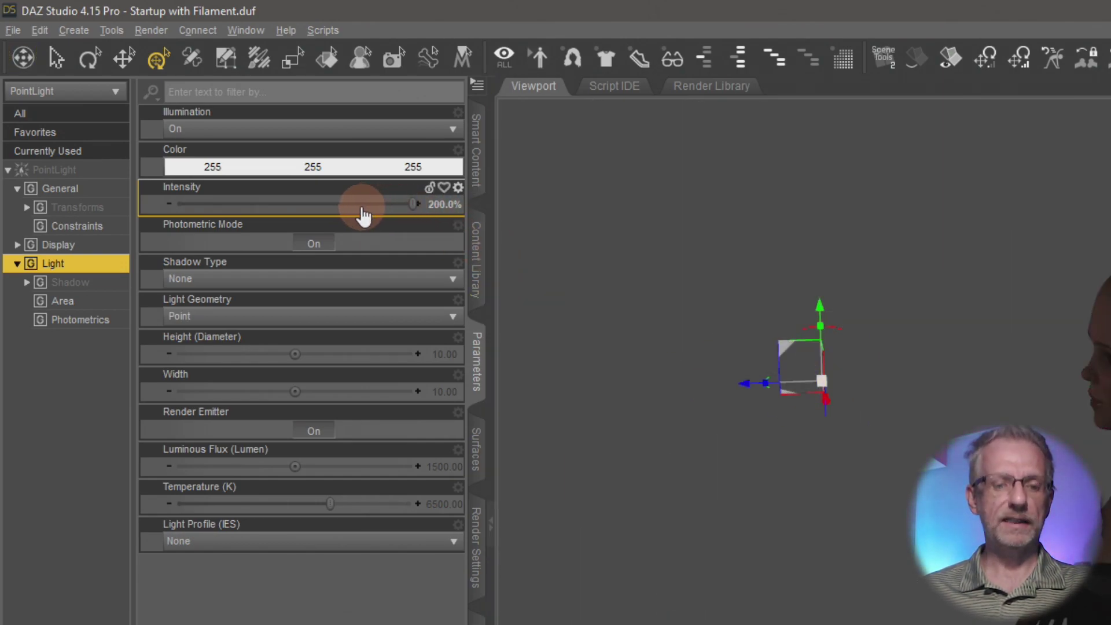
key(ctrl+z)
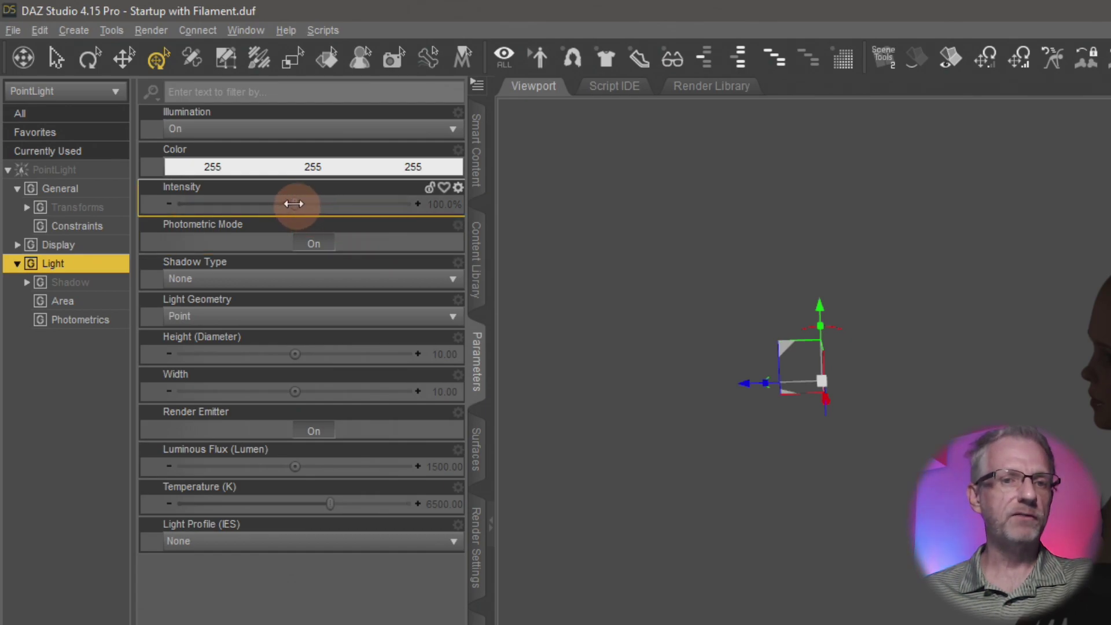
Try Luminous Flux values of 10000 and 500000 lumens on the point light.
click(444, 475)
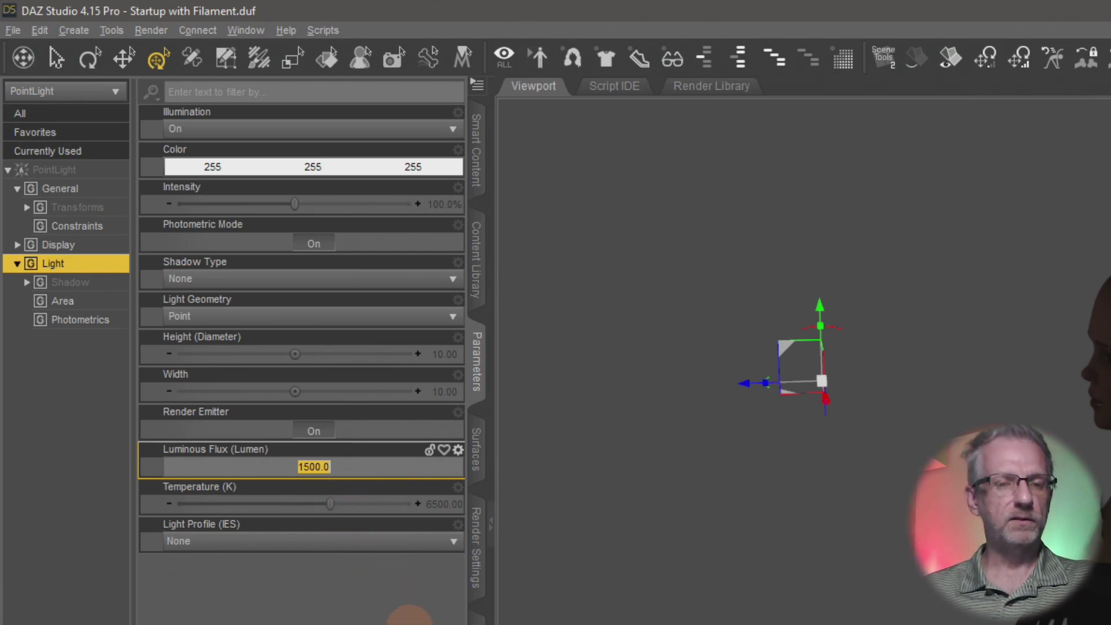
text(1000)
key(Return)
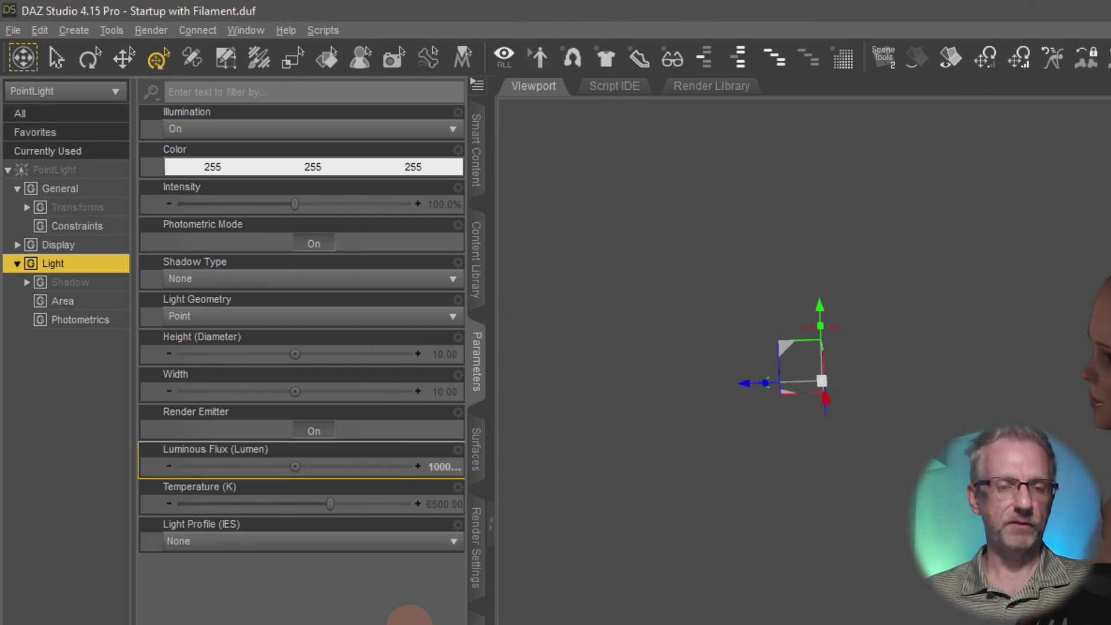
click(437, 467)
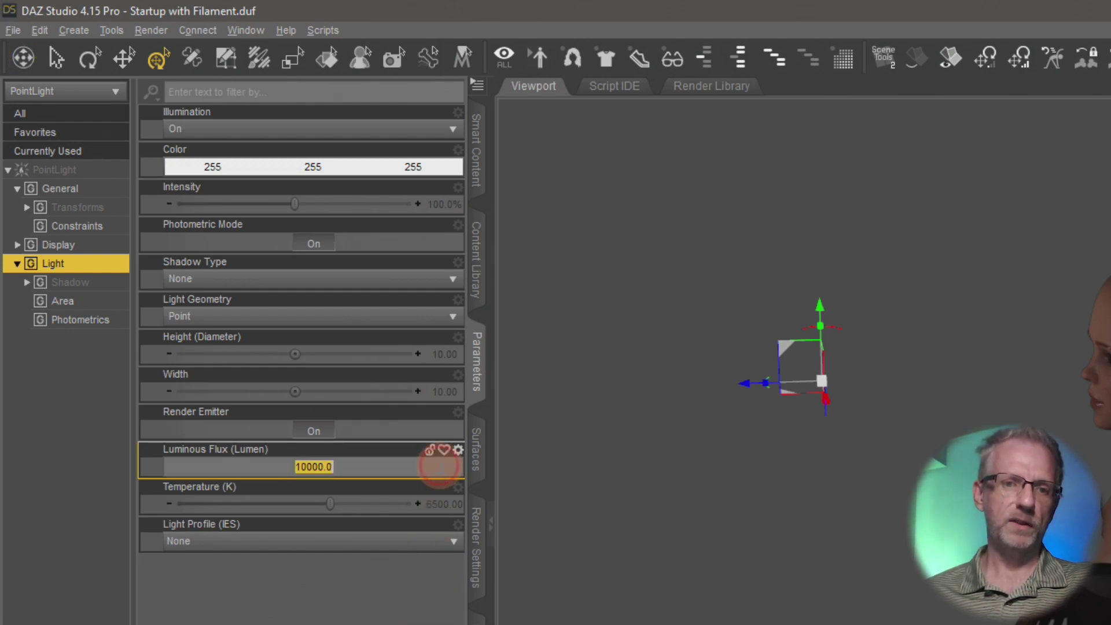
text(50000)
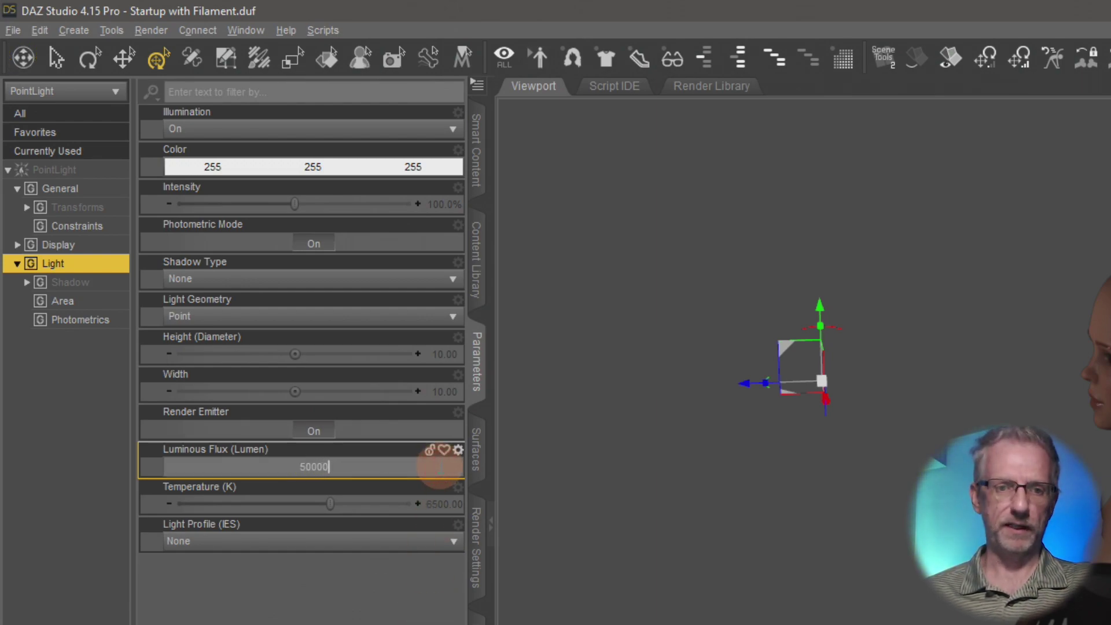
key(Return)
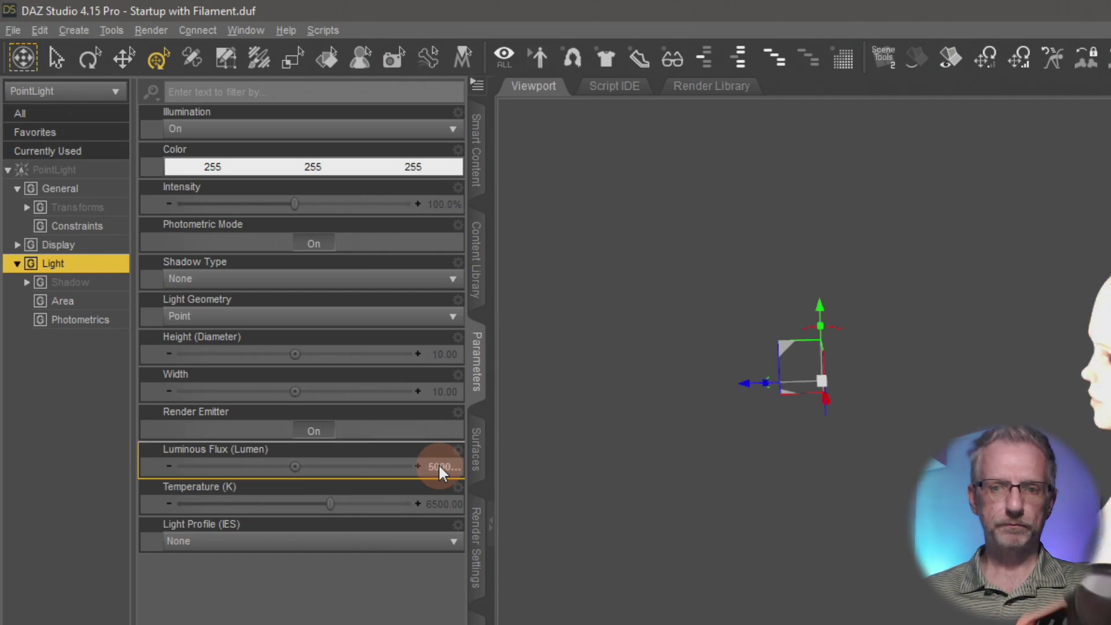
Set the point light's Luminous Flux to 200000 lumens.
click(429, 466)
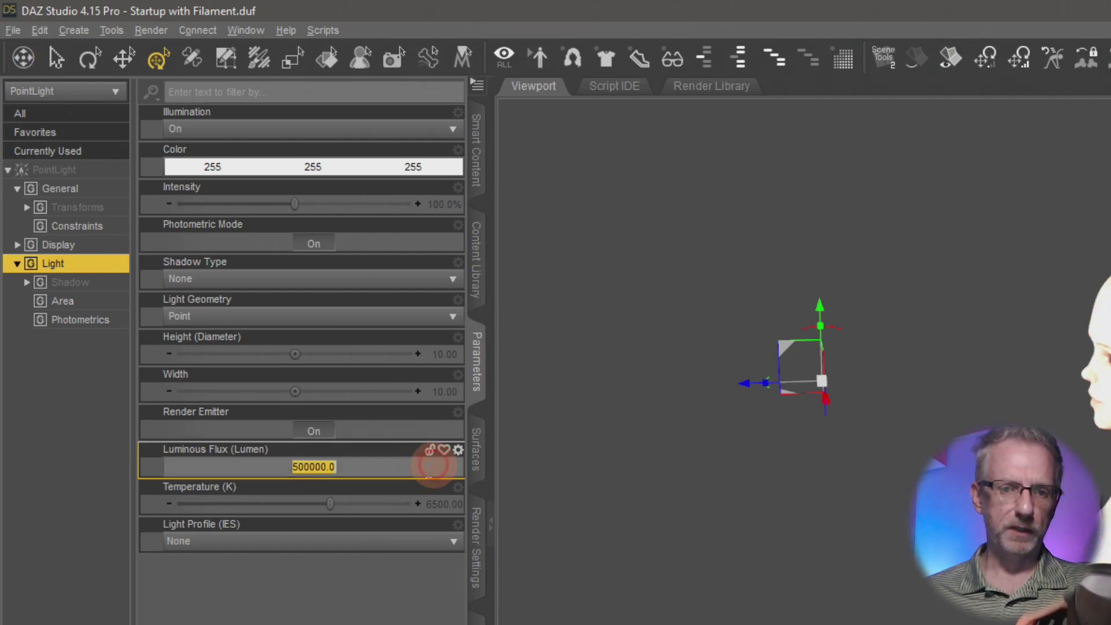
click(313, 467)
key(Left)
key(Left)
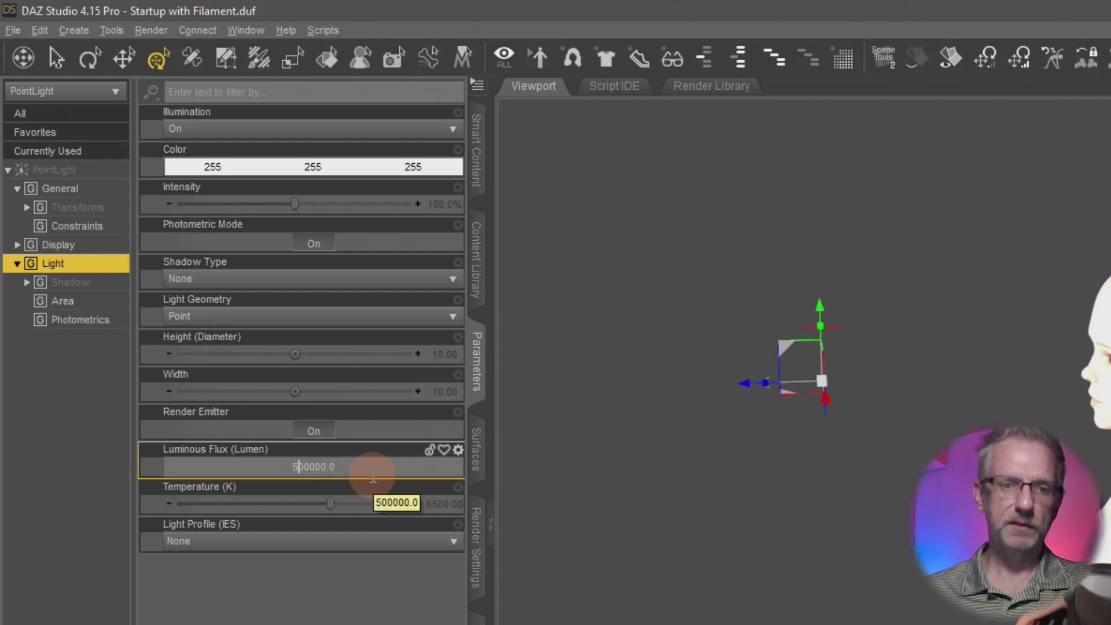
key(BackSpace)
text(2)
key(Return)
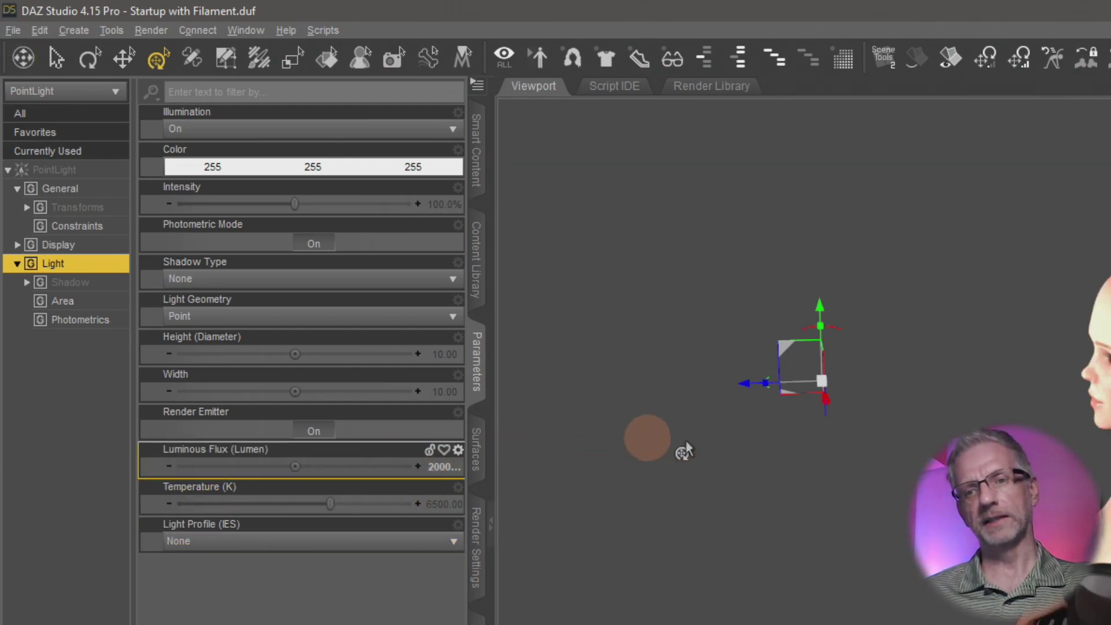
Try the Disc light geometry on the point light and inspect both sides of the disc.
alt+drag(892, 533, 790, 591)
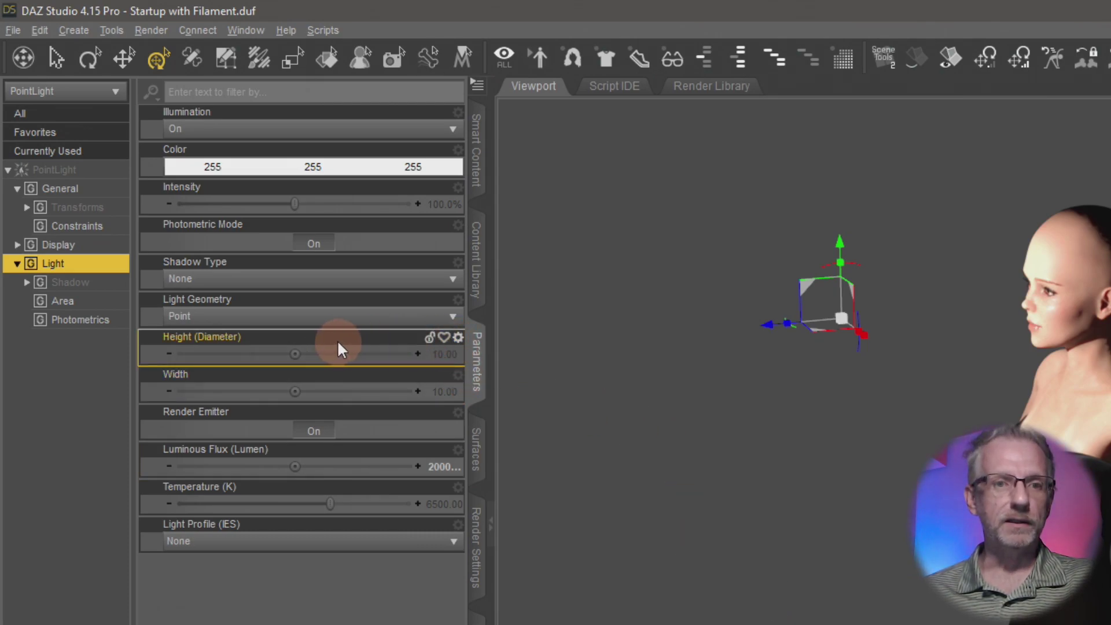
click(286, 320)
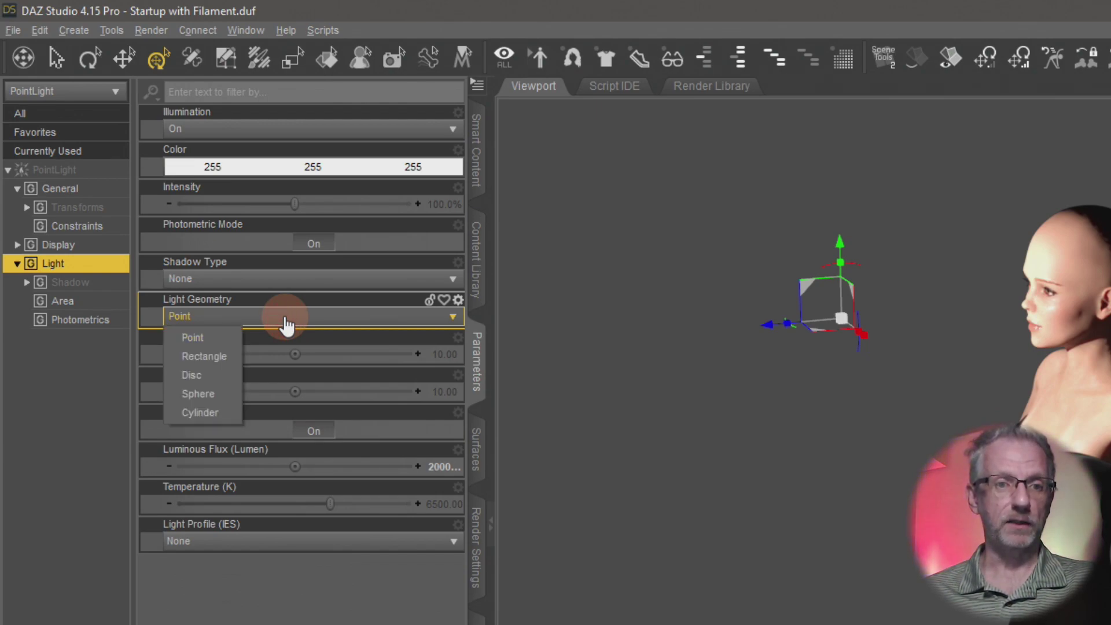
click(216, 374)
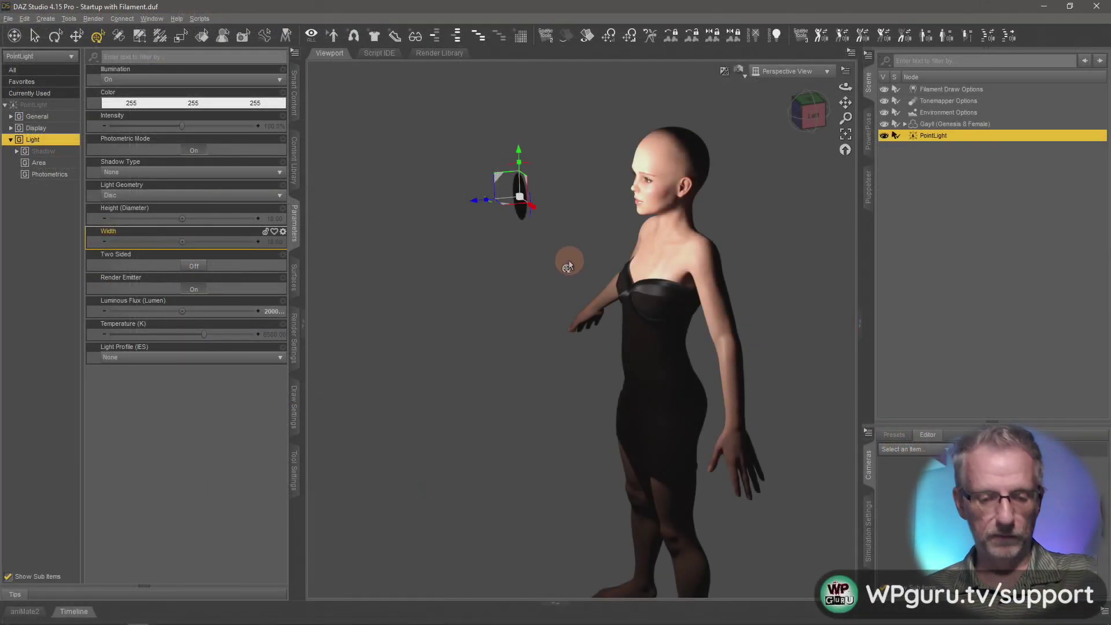
drag(568, 266, 577, 189)
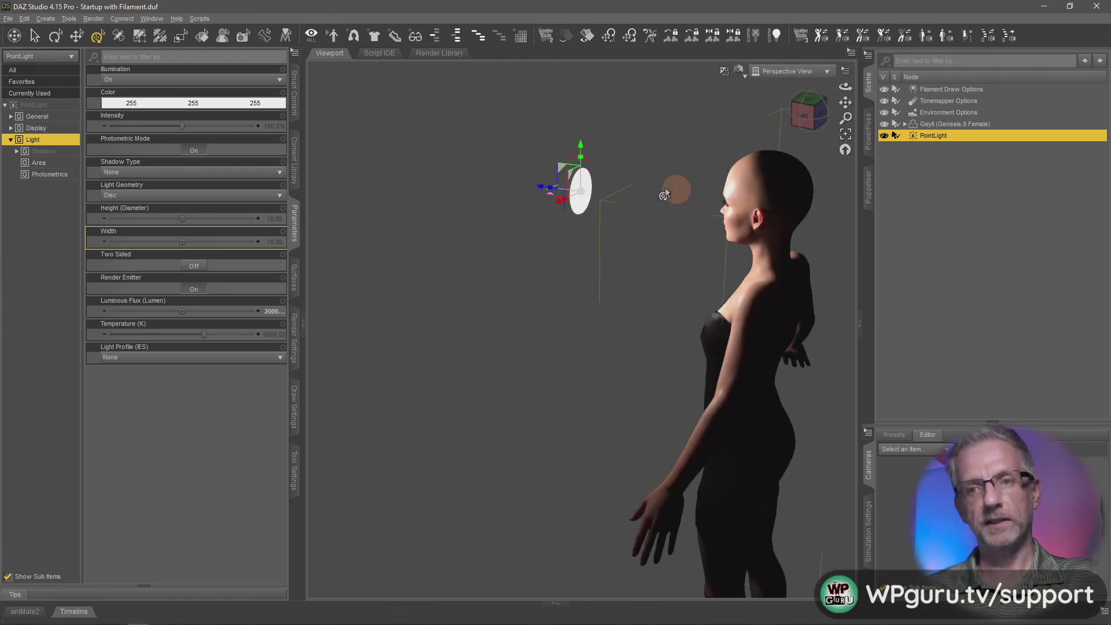
drag(590, 230, 518, 349)
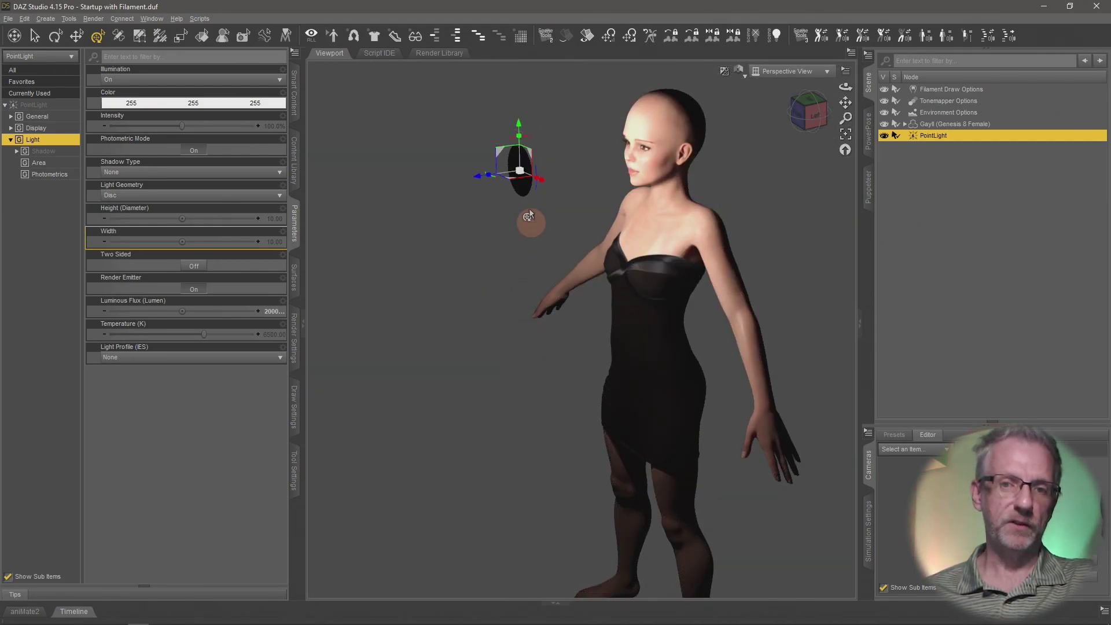
Activate the Node Selection tool and set the point light's Light Geometry to Rectangle.
click(35, 37)
click(498, 176)
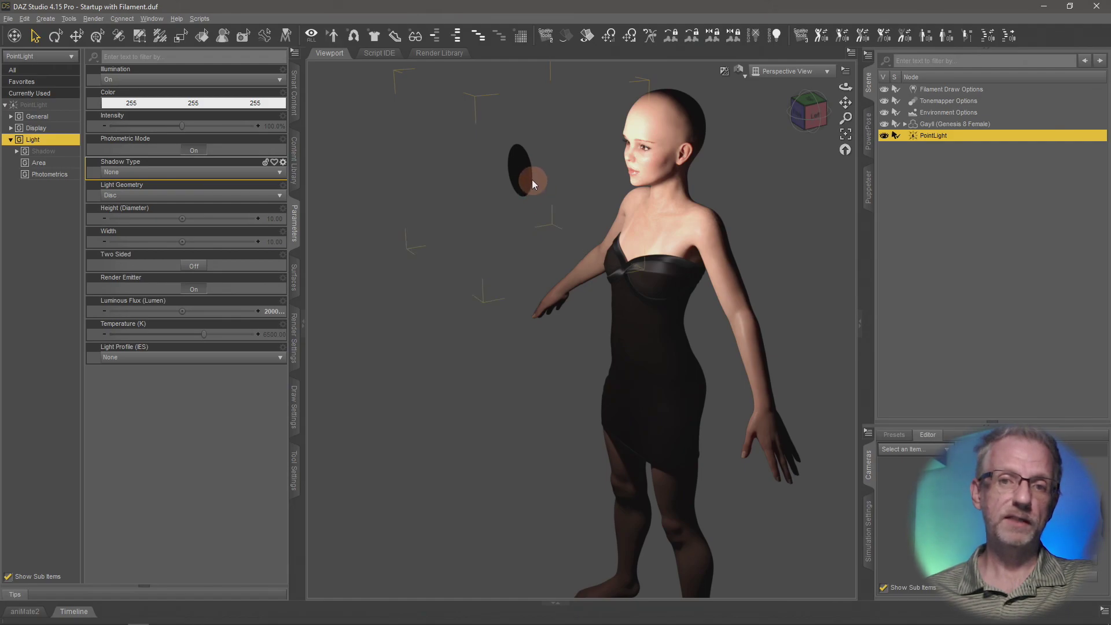
click(435, 319)
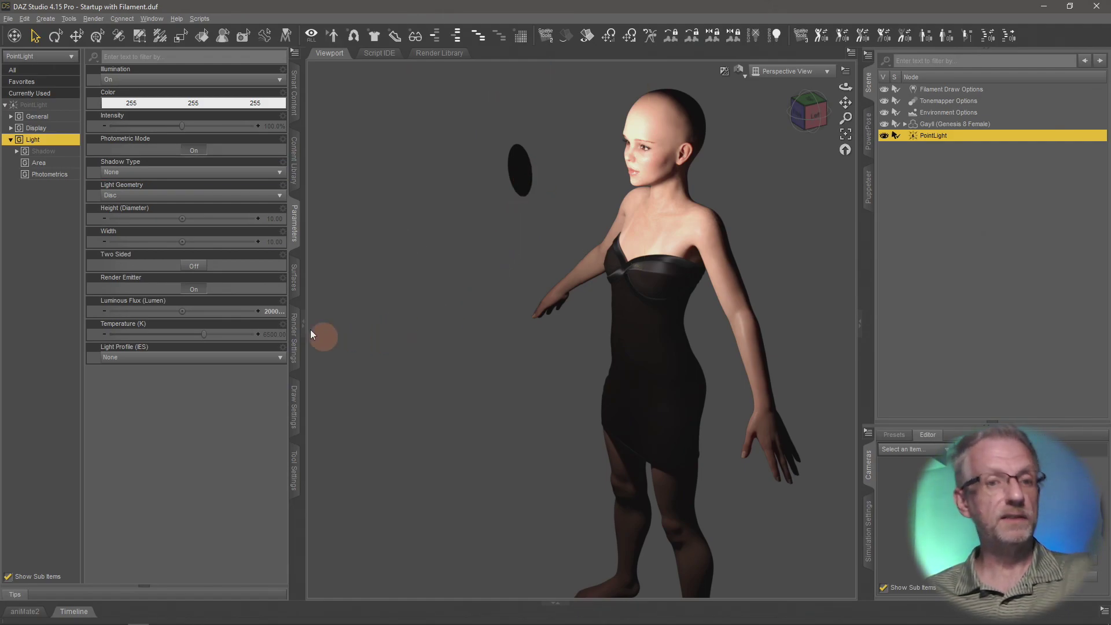
click(220, 197)
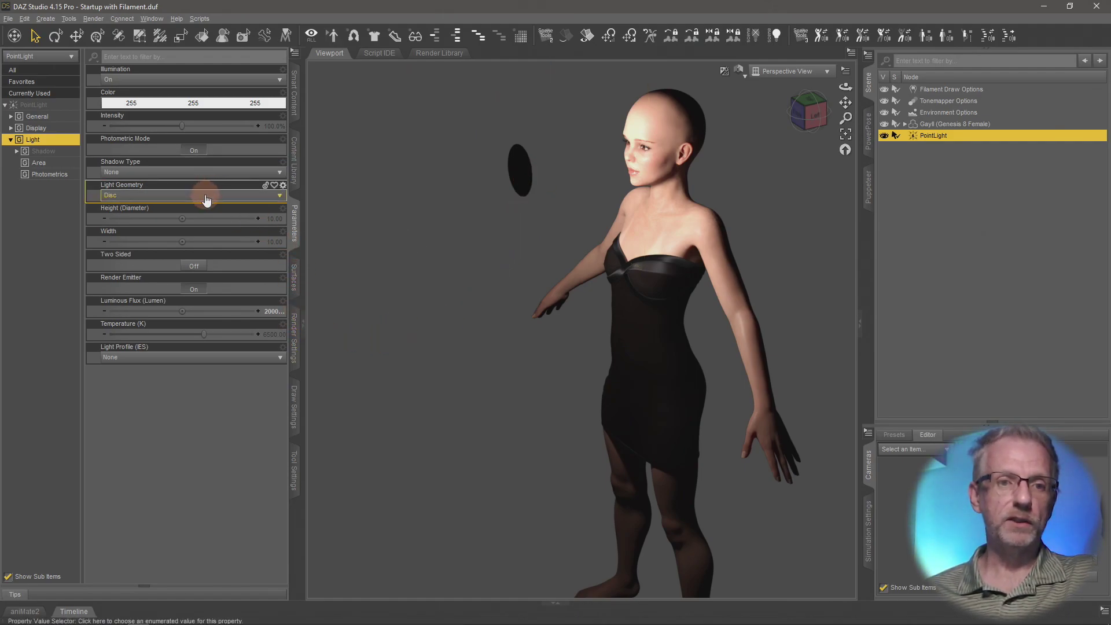
click(206, 197)
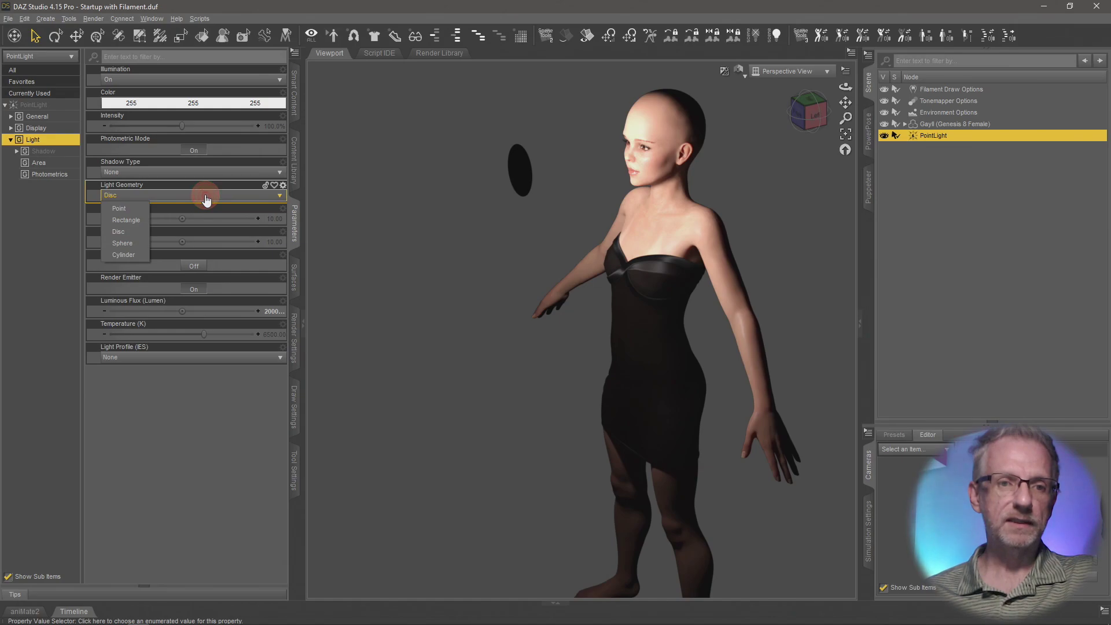
click(126, 221)
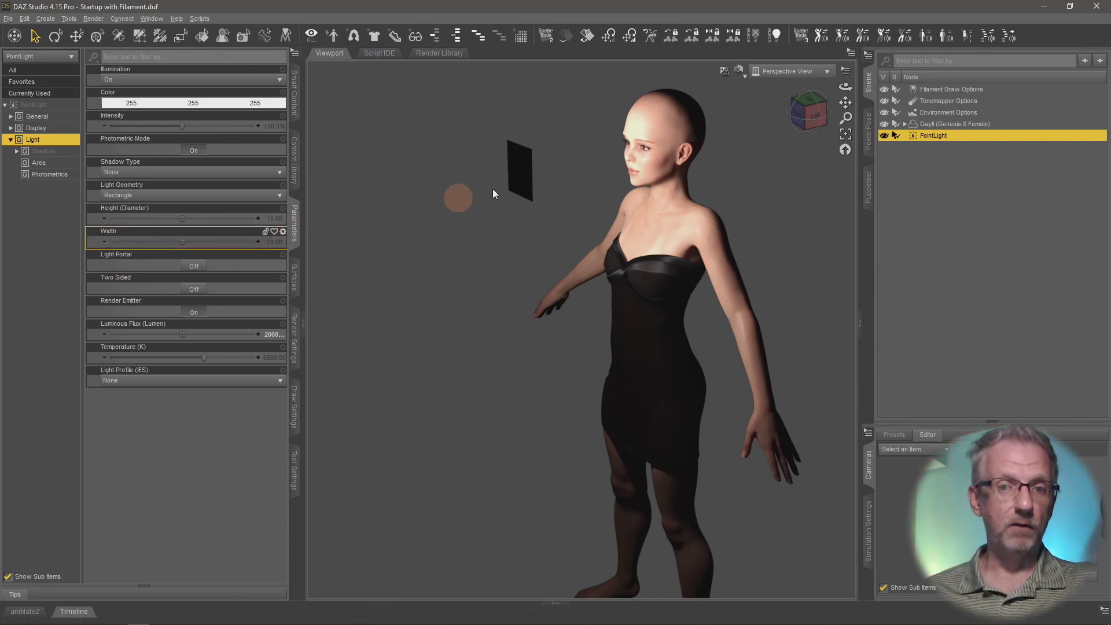
Set the rectangular light's Height (Diameter) and Width to 50 each.
click(229, 197)
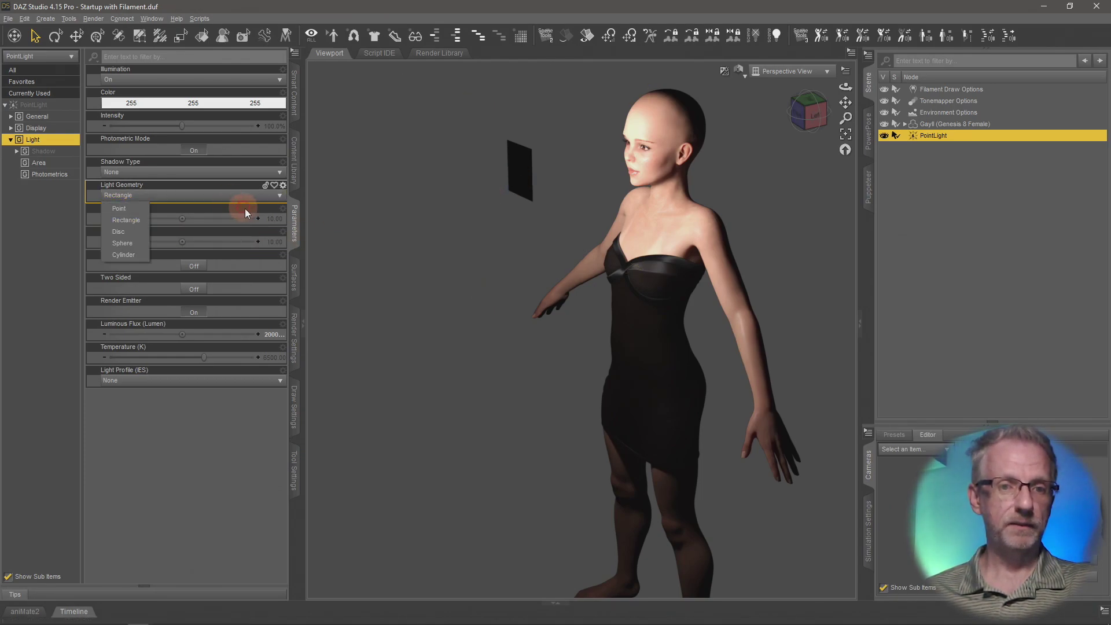
click(278, 212)
click(277, 216)
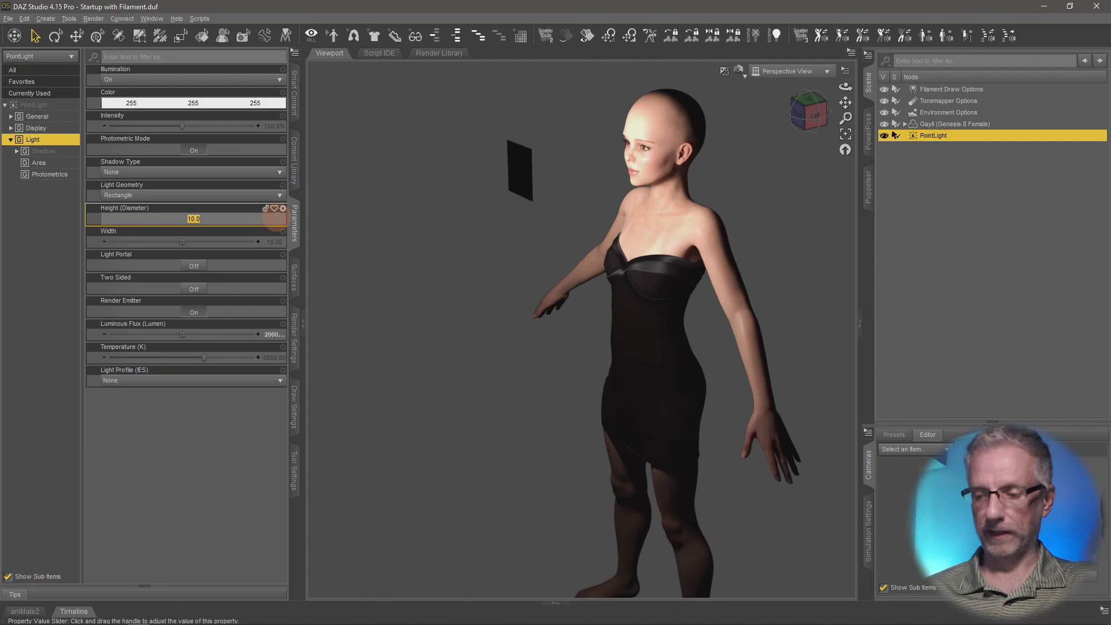
text(50)
key(Return)
click(273, 241)
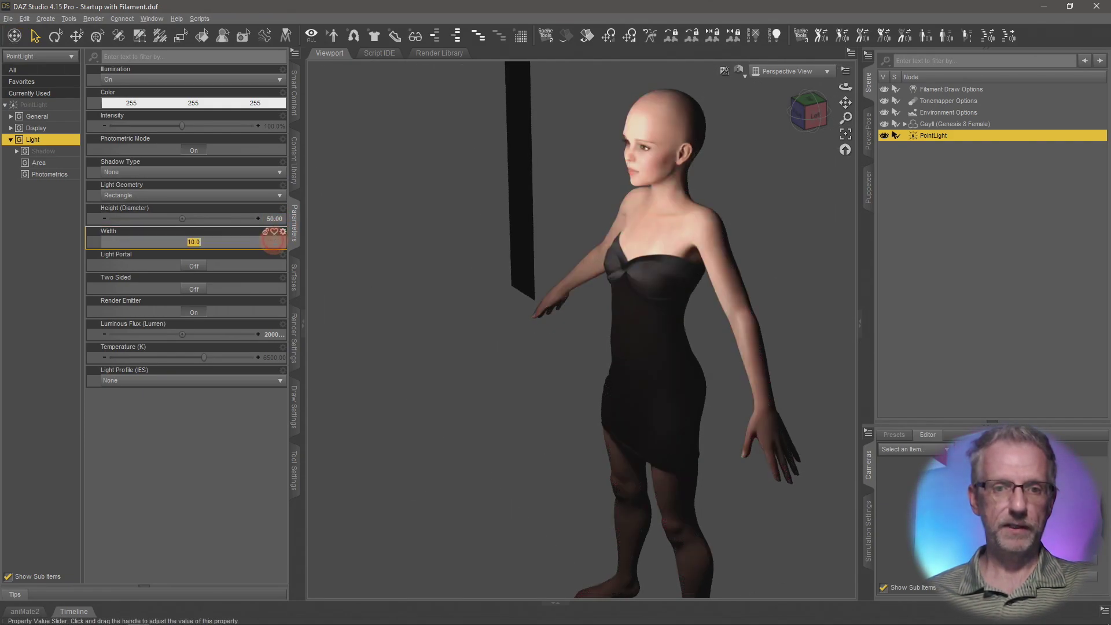
text(50)
key(Return)
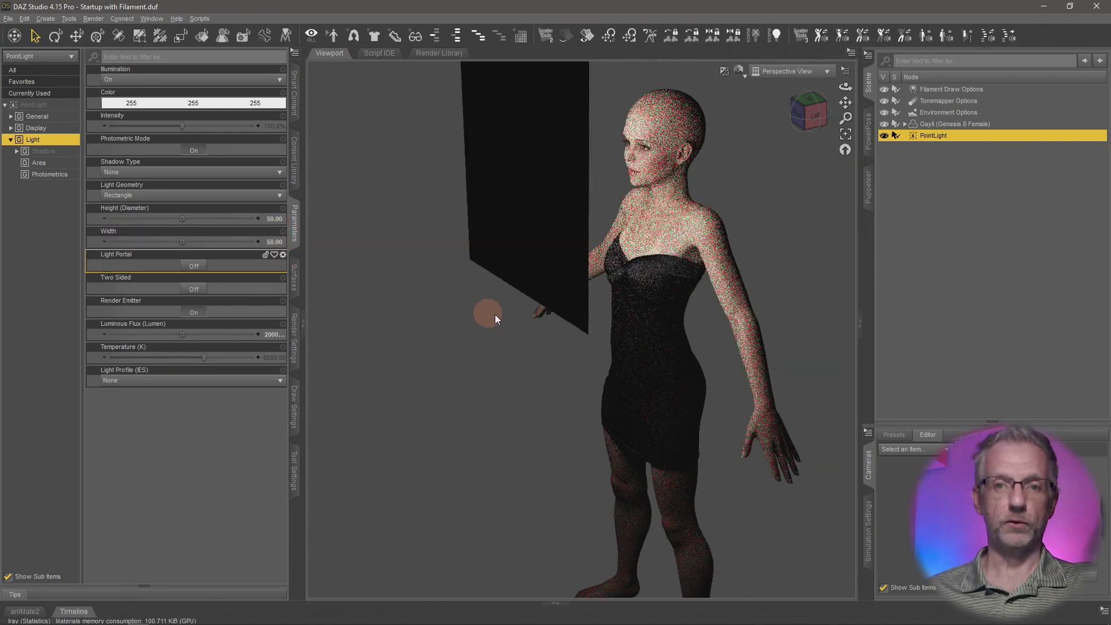
scroll(525, 318, down, 3)
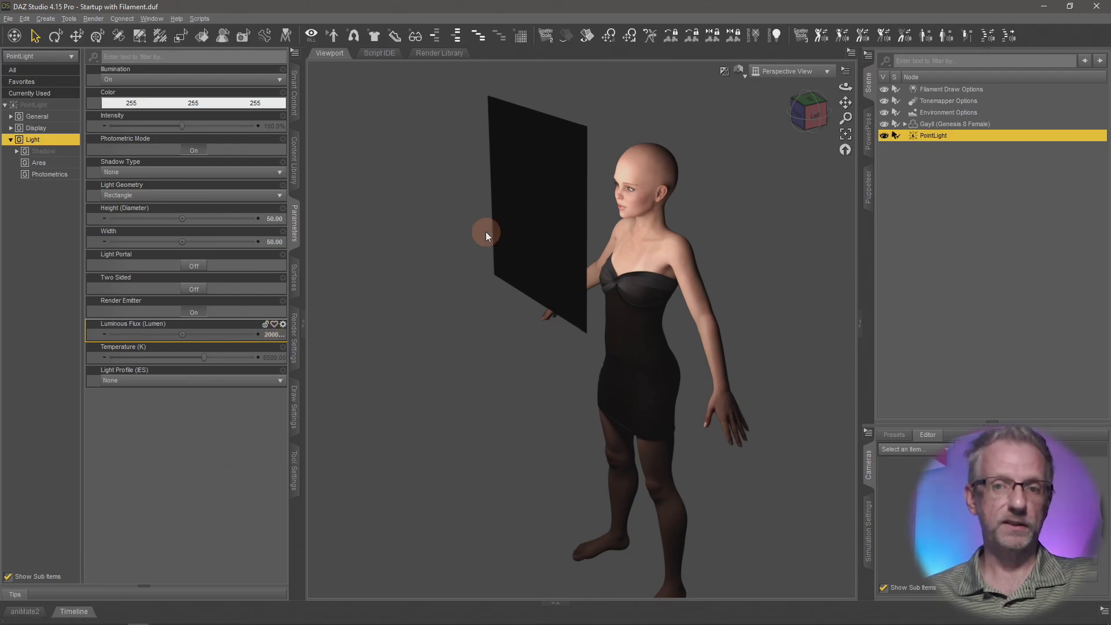
Turn the light's Render Emitter option off and back on to compare the emitter's visibility.
click(532, 245)
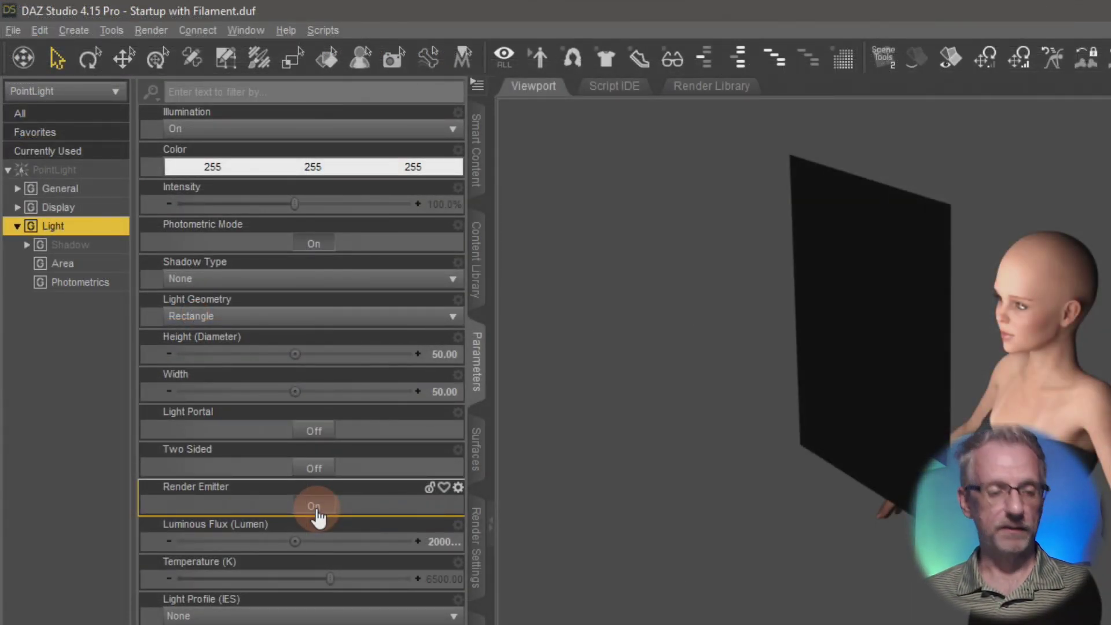
click(316, 512)
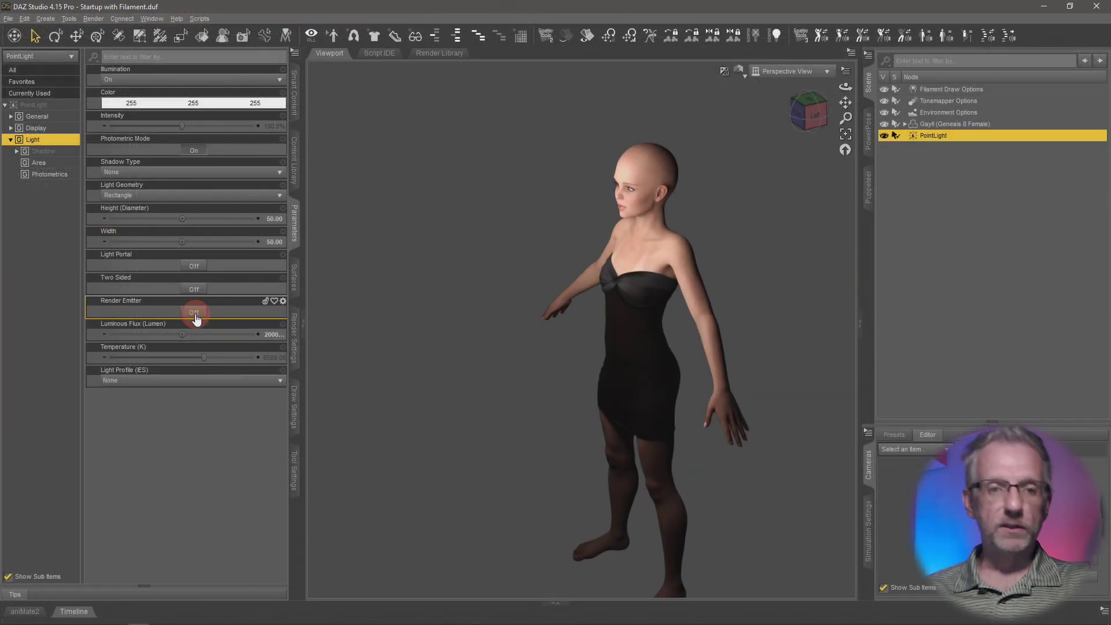
click(195, 315)
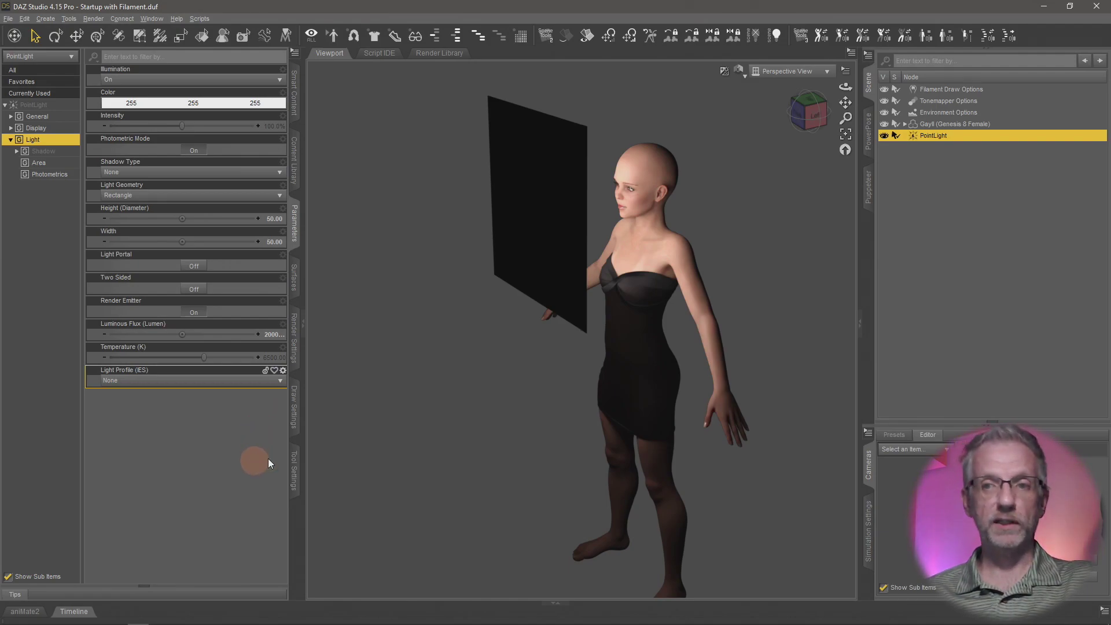
Switch the viewport draw style to Filament (PBR) and view the figure and light from the side.
click(739, 70)
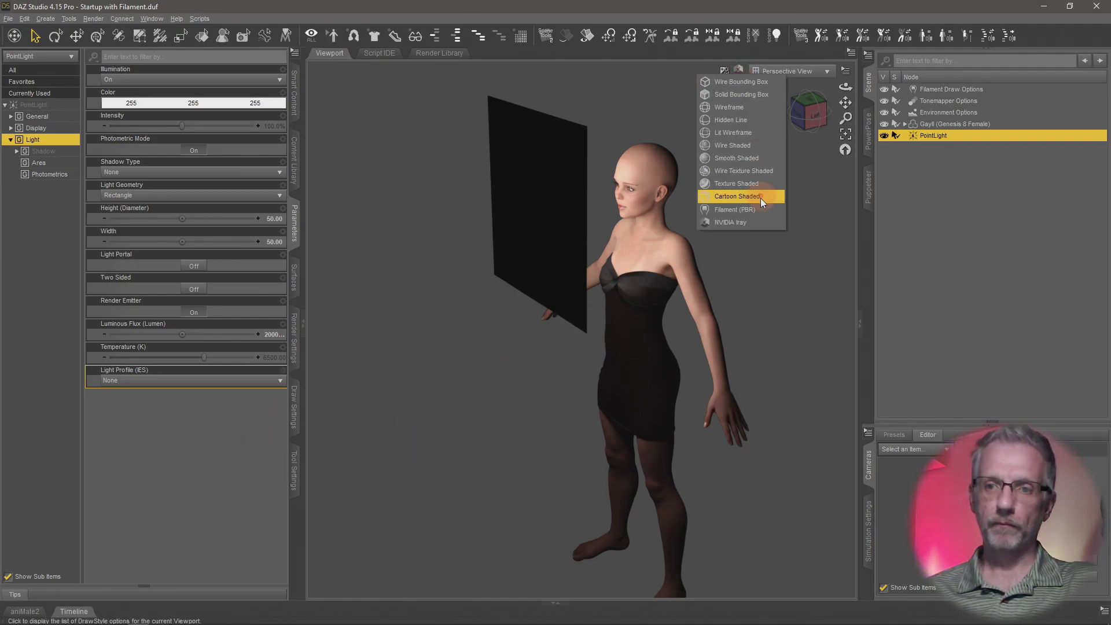
click(757, 209)
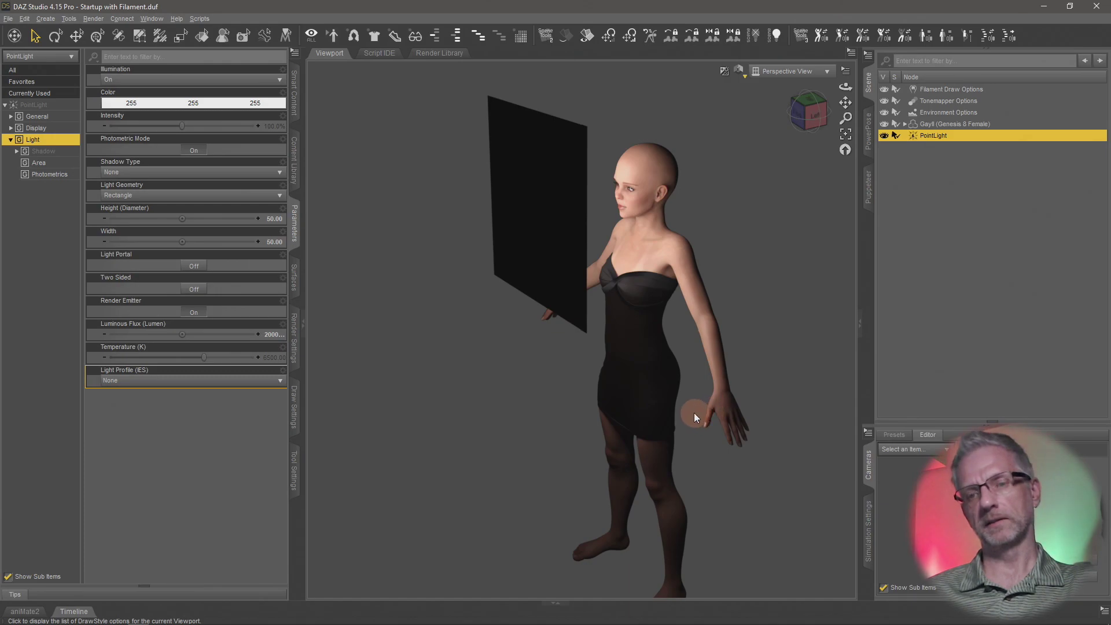
mouse_move(706, 432)
mouse_down()
mouse_move(717, 457)
mouse_move(707, 433)
mouse_move(652, 439)
mouse_move(665, 446)
mouse_move(650, 452)
mouse_move(723, 203)
mouse_up()
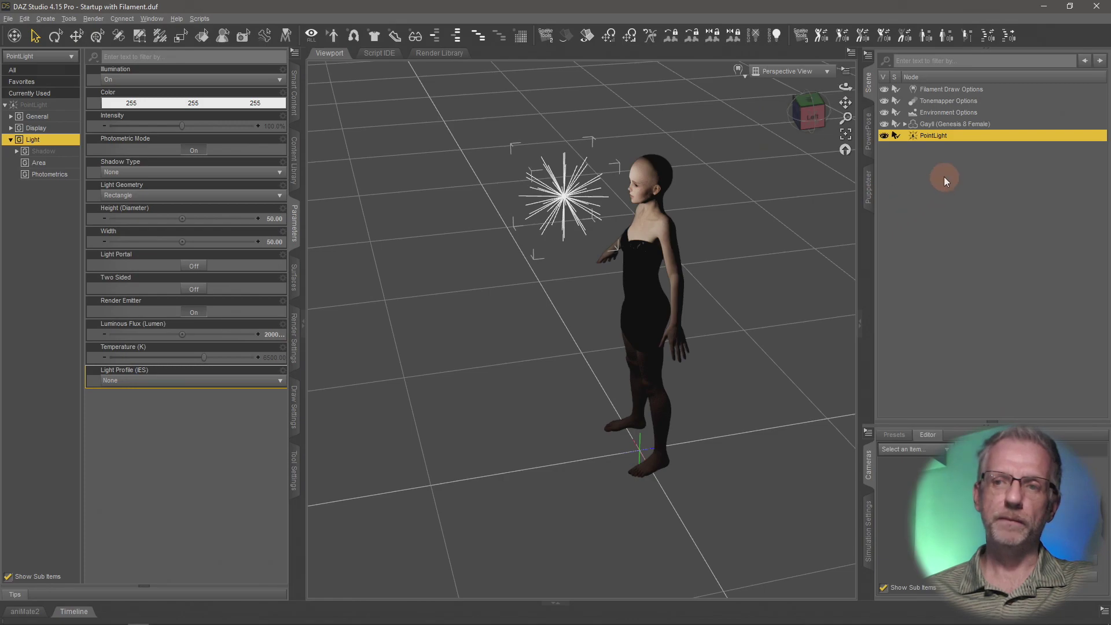
Create a new node instance of the Genesis 8 Female figure with the default settings.
click(960, 123)
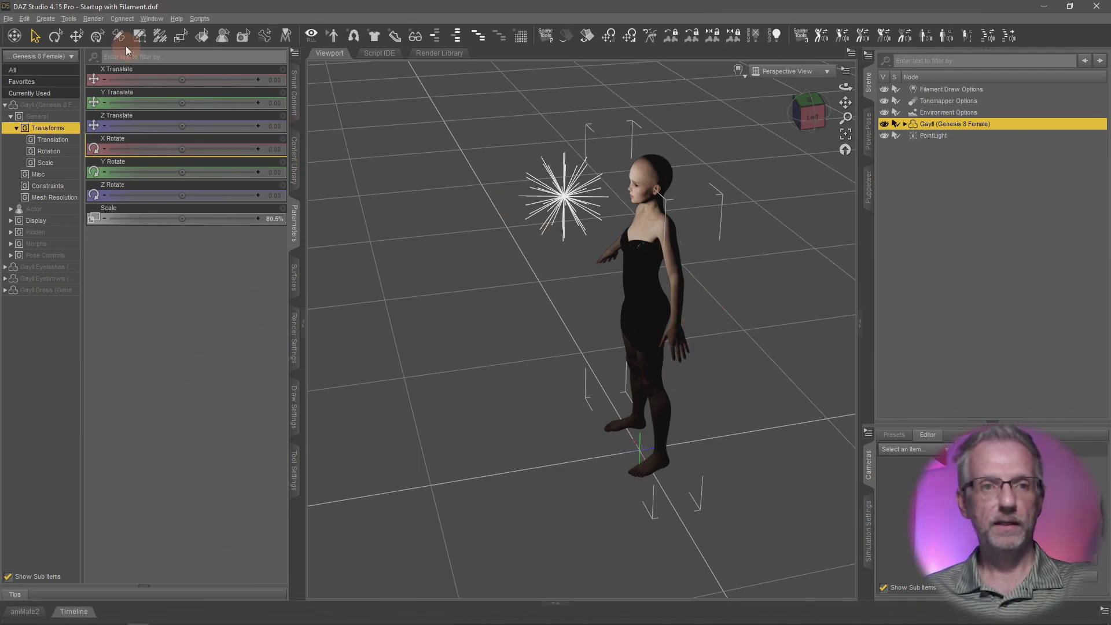
click(28, 19)
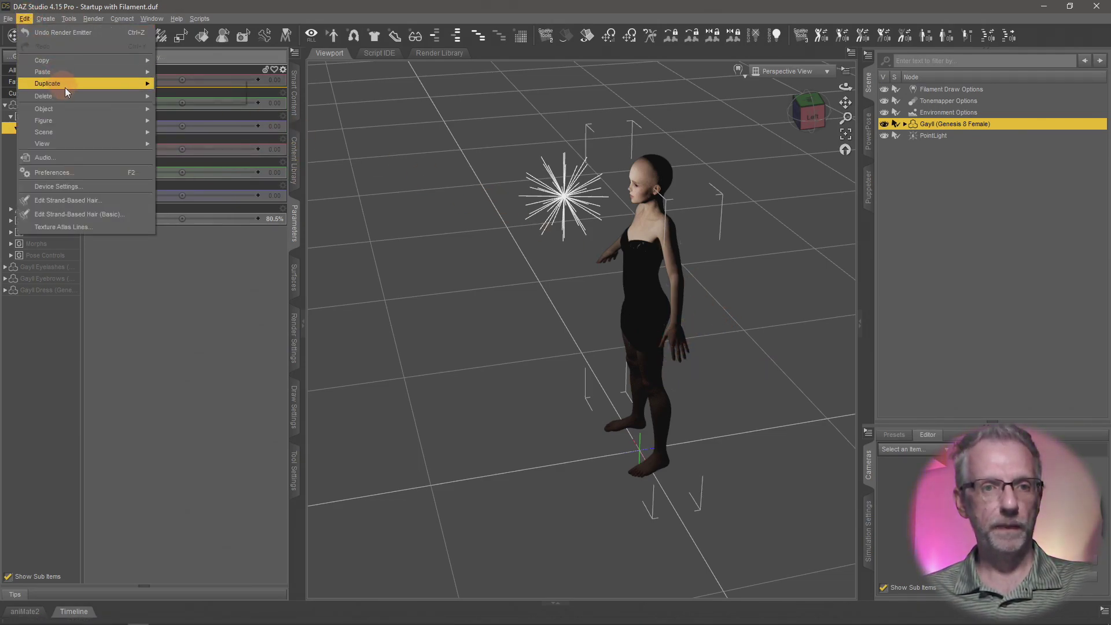
mouse_move(70, 86)
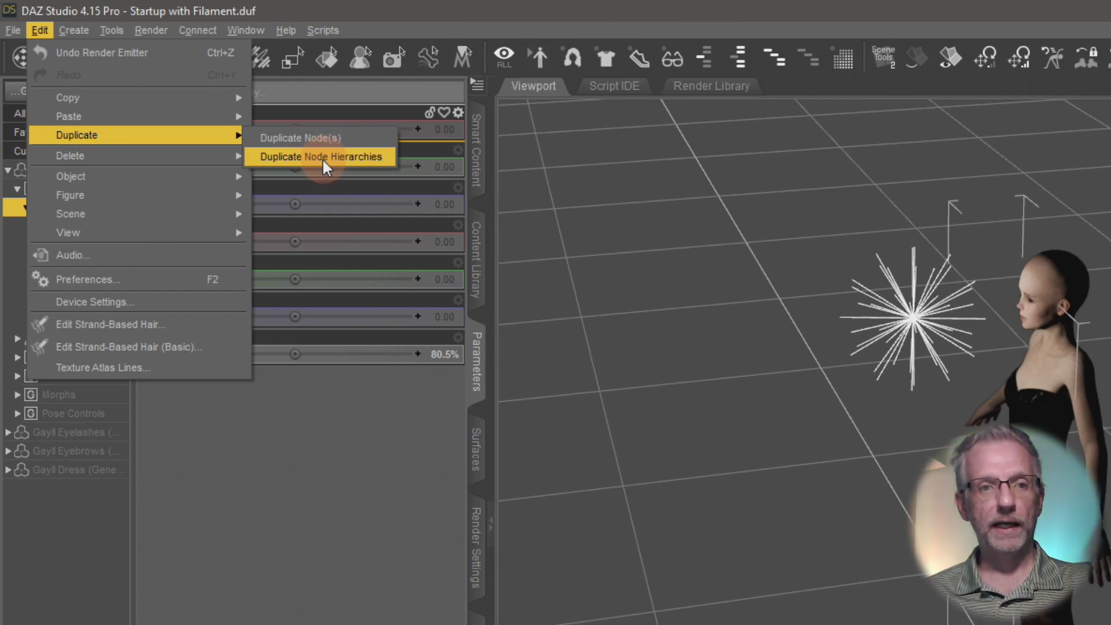
mouse_move(78, 31)
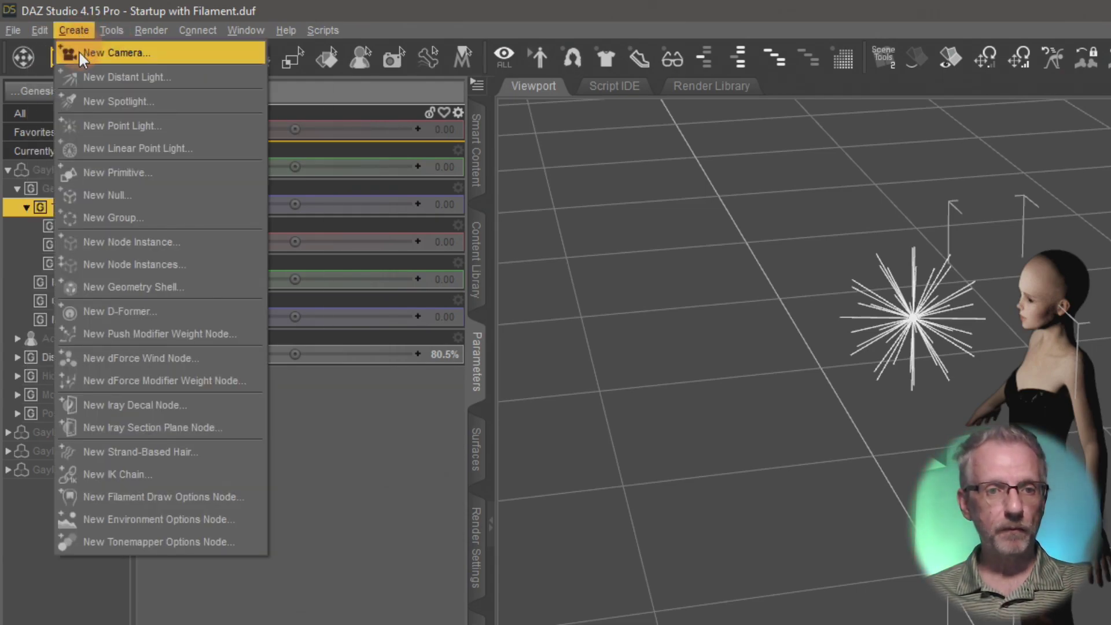
click(189, 243)
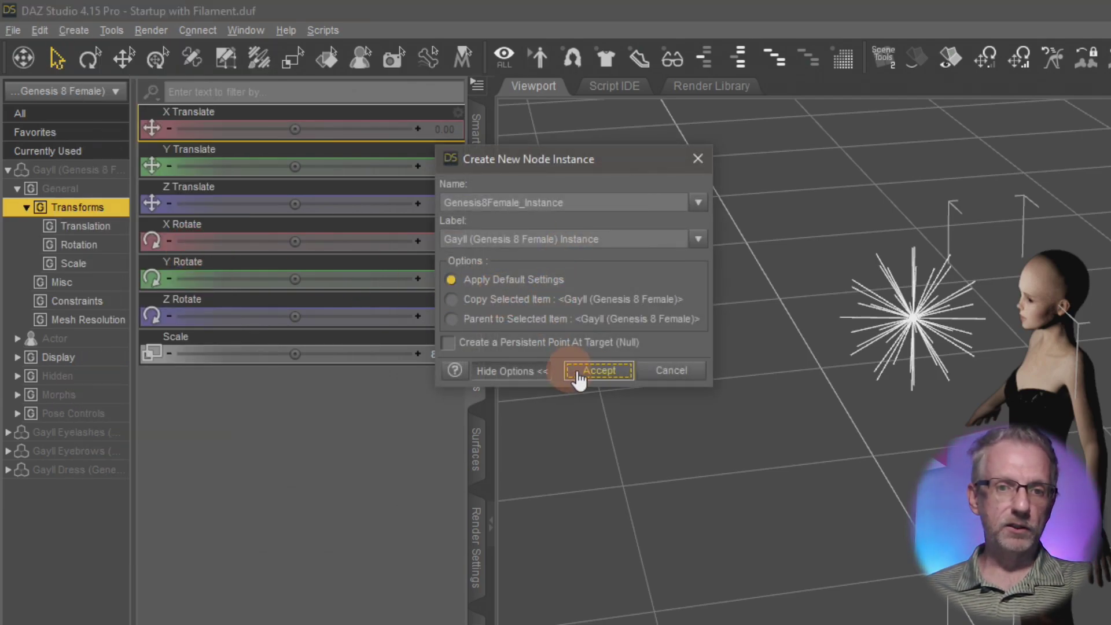
click(599, 371)
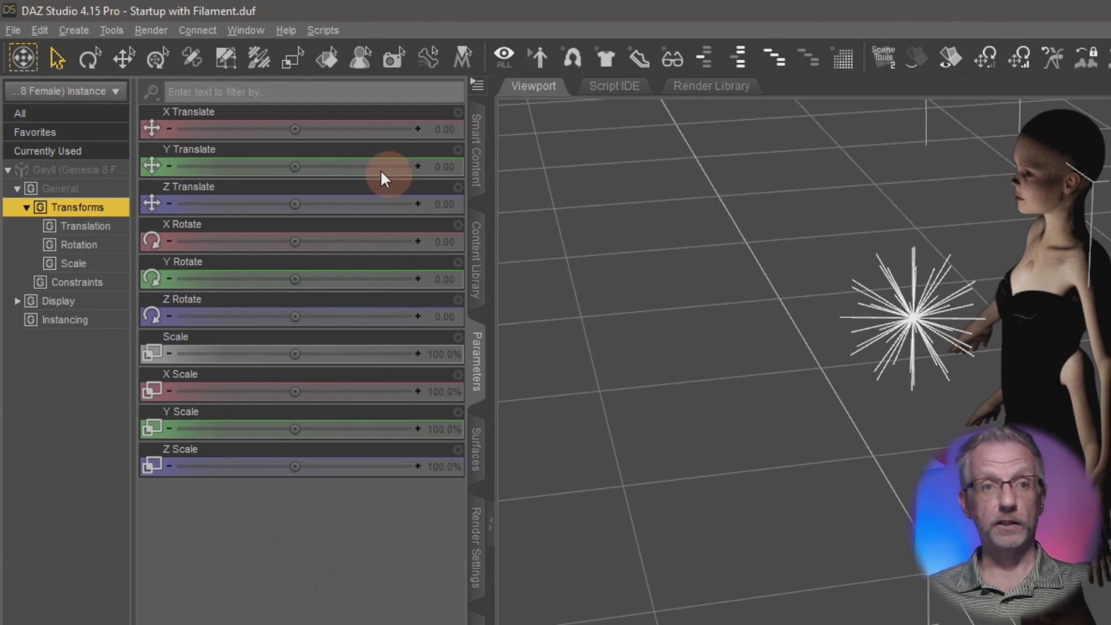
Move the figure instance along Z to about 98 with the Universal tool, placing it across the light from the original figure.
click(156, 58)
click(675, 453)
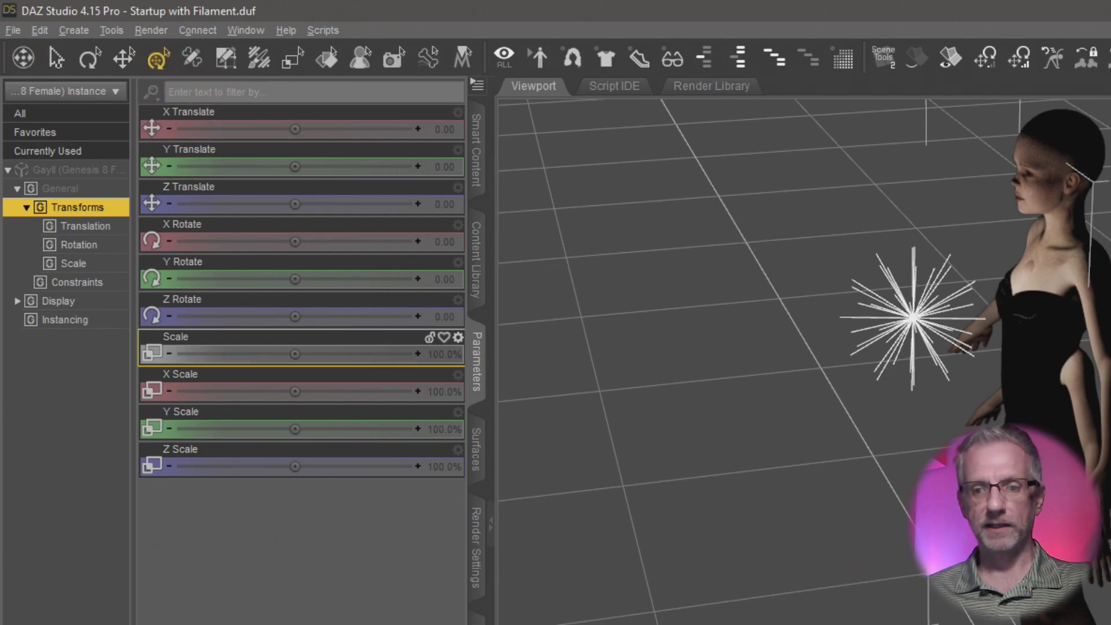
drag(1042, 290, 651, 301)
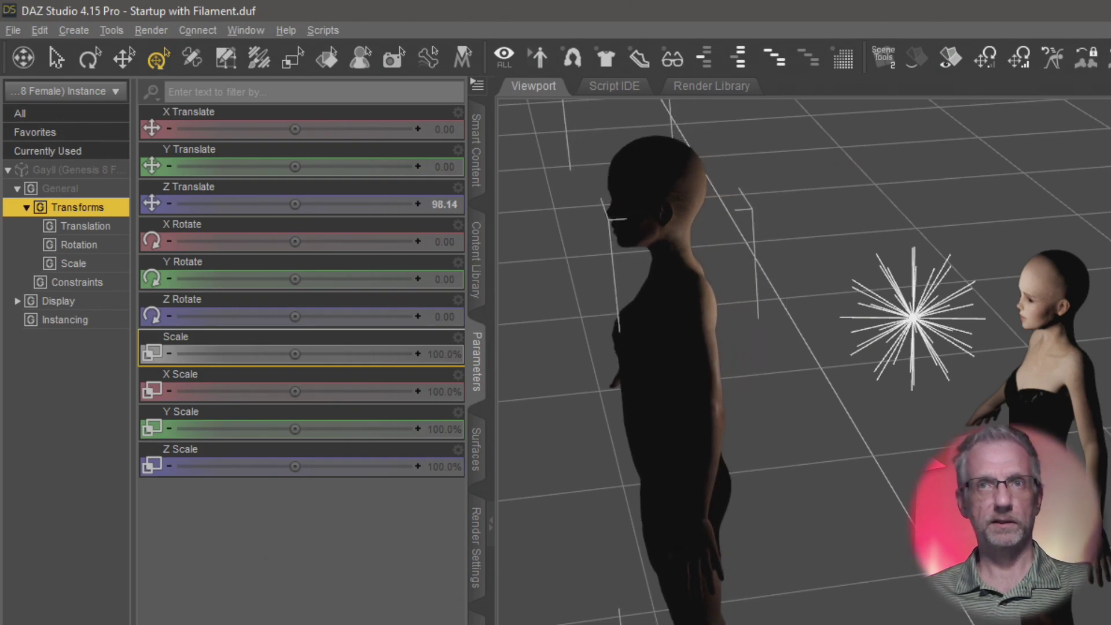
click(648, 624)
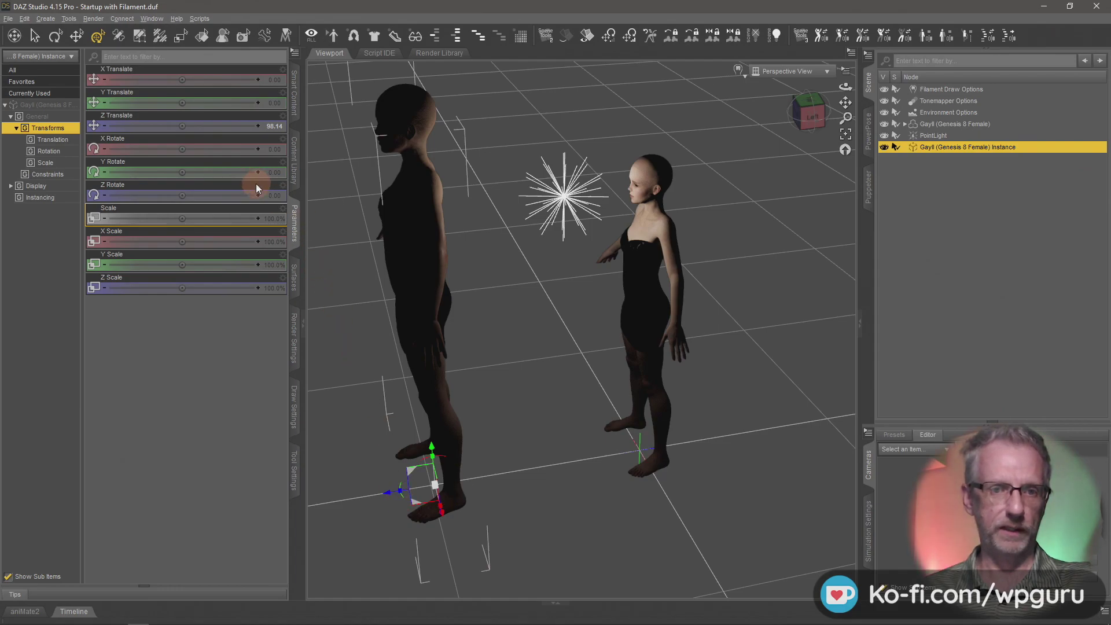
Set the figure instance's Y Rotate to 180 and its Scale to 80% so it faces the original figure.
click(272, 172)
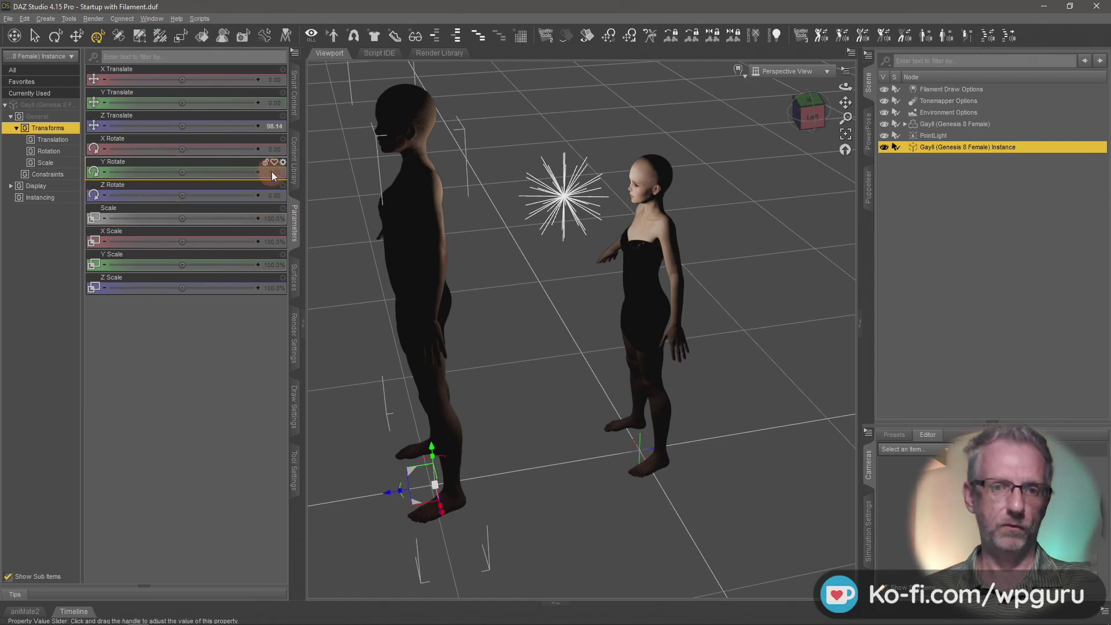
text(180)
key(Return)
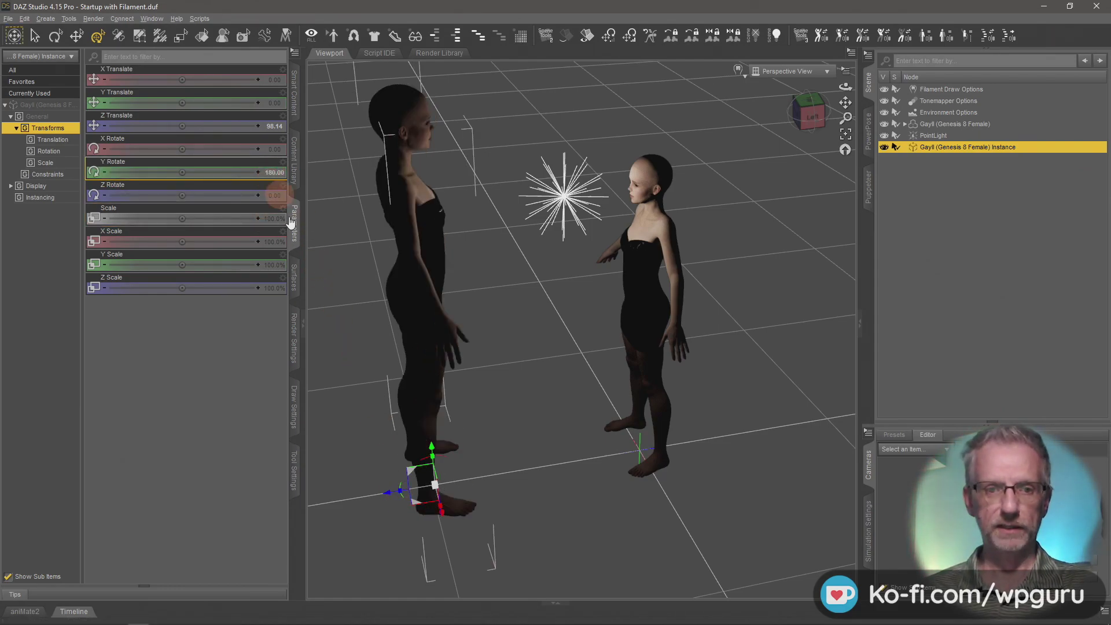
click(236, 328)
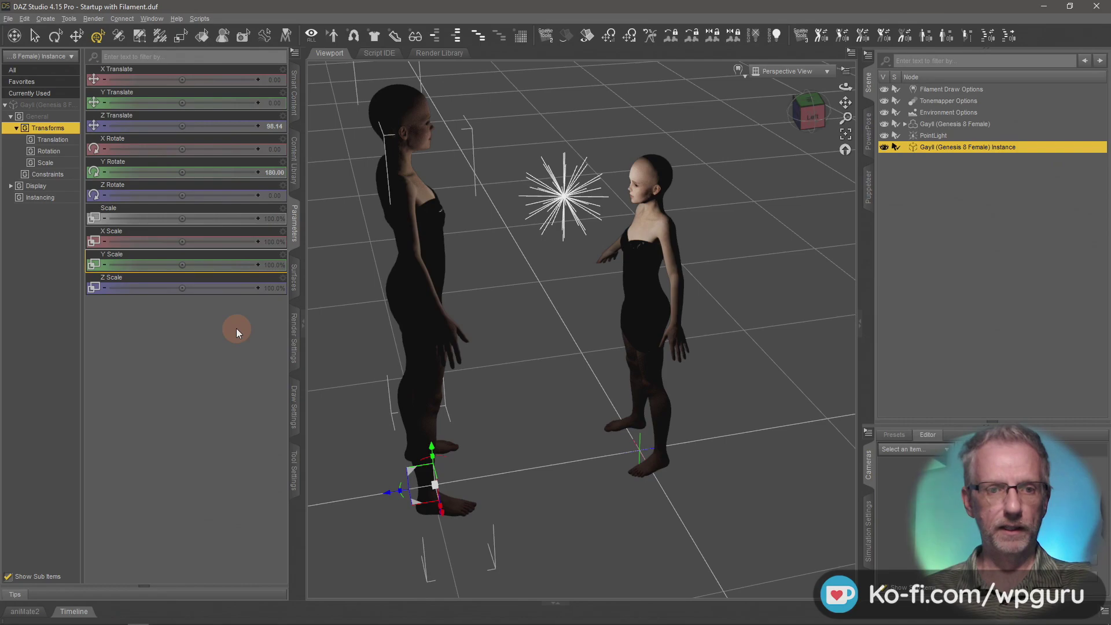
click(267, 221)
text(80)
key(Return)
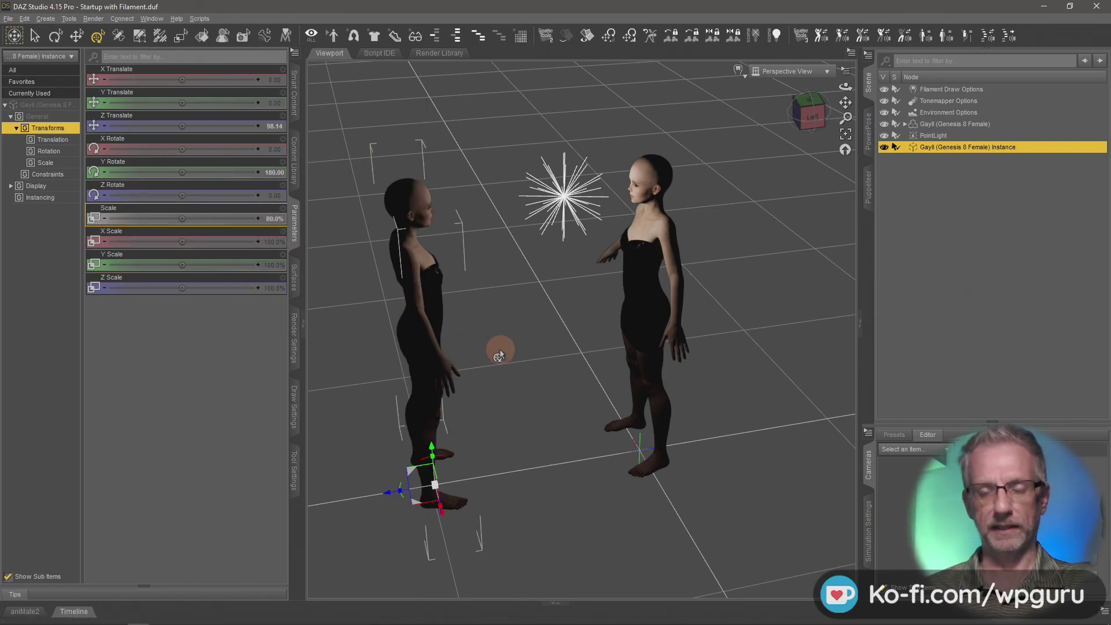
alt+drag(556, 384, 558, 390)
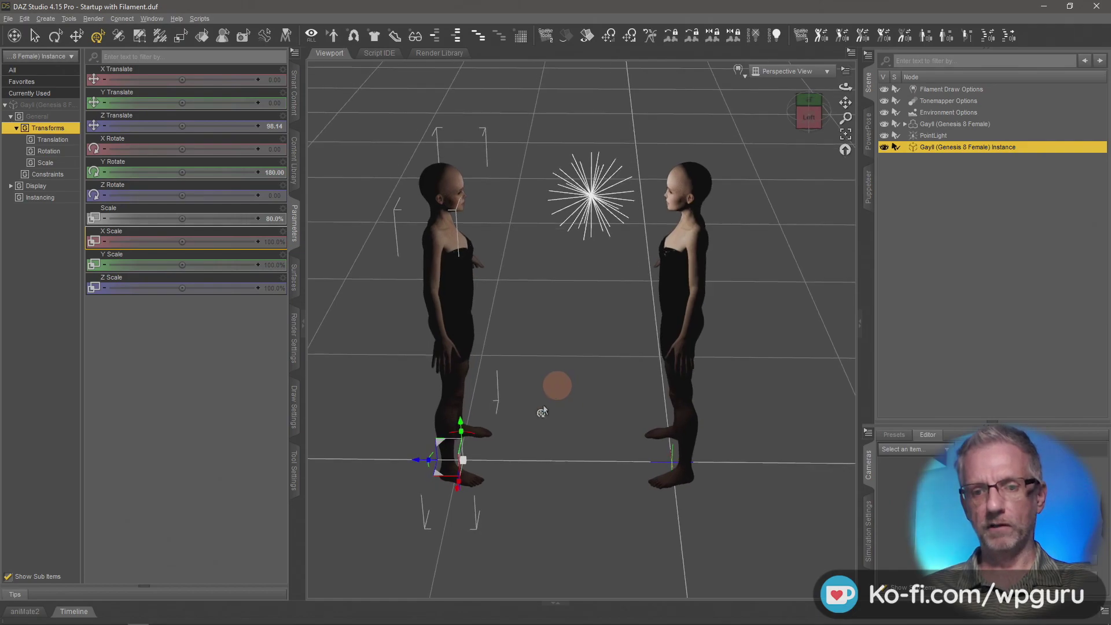
Move the figure instance along Z to about 82 and switch the viewport draw style to NVIDIA Iray.
drag(415, 463, 448, 463)
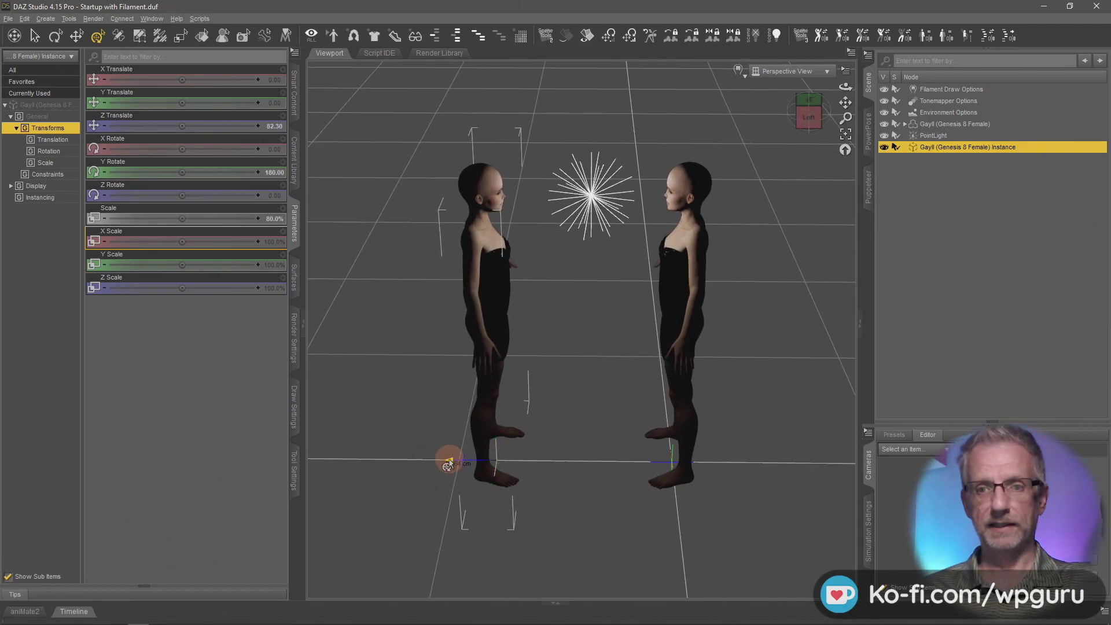
alt+drag(535, 404, 544, 393)
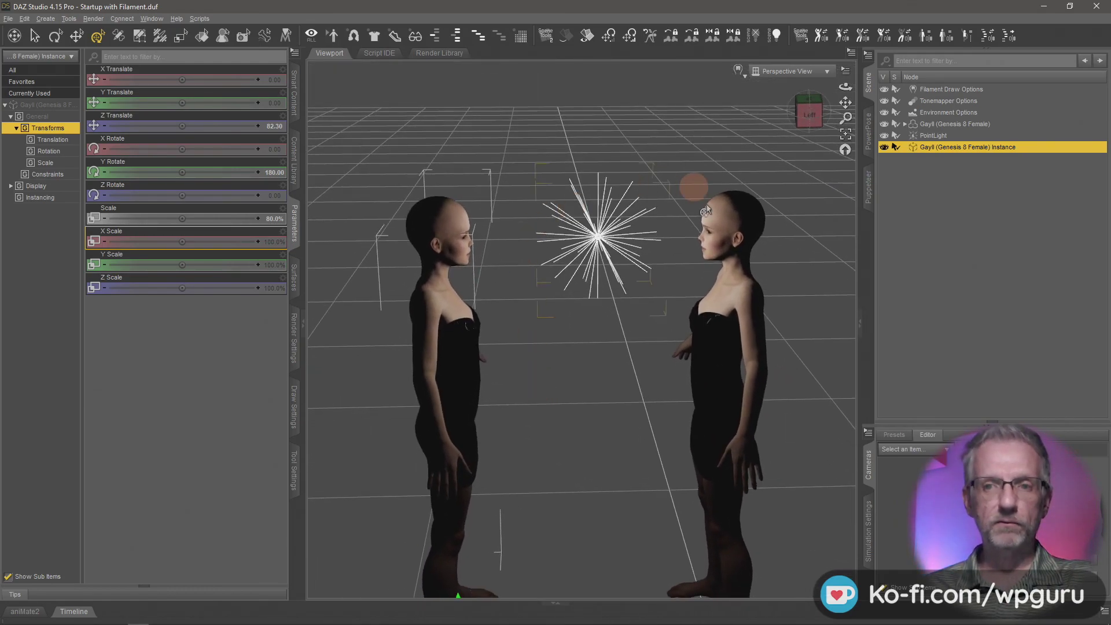
click(738, 70)
click(741, 222)
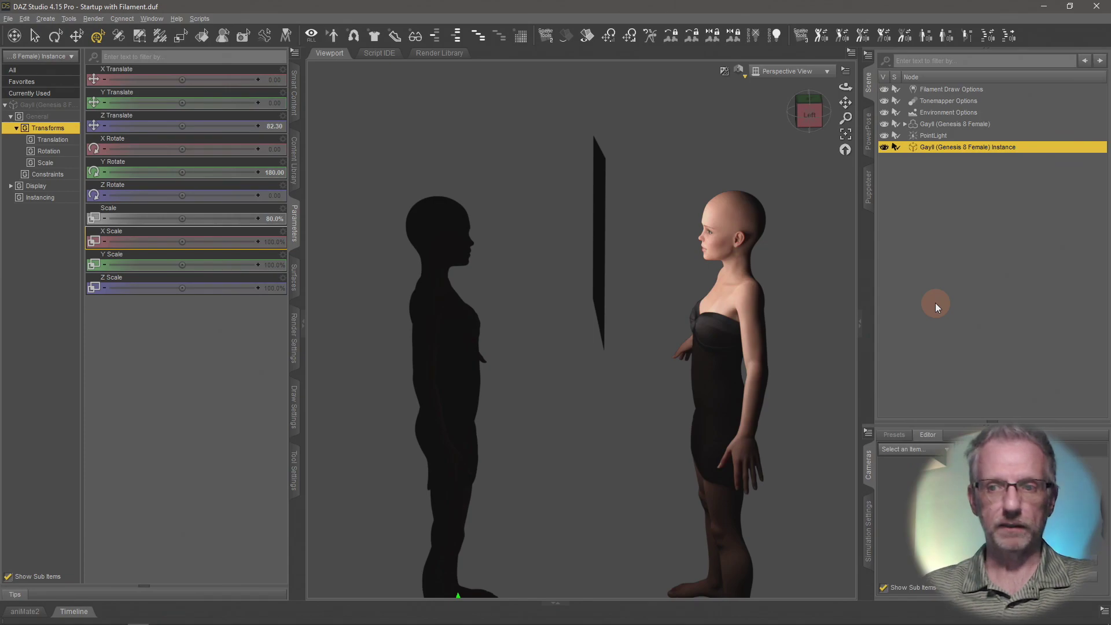
Turn Two Sided on and Render Emitter off for the point light so its hidden rectangle lights both figures.
click(952, 137)
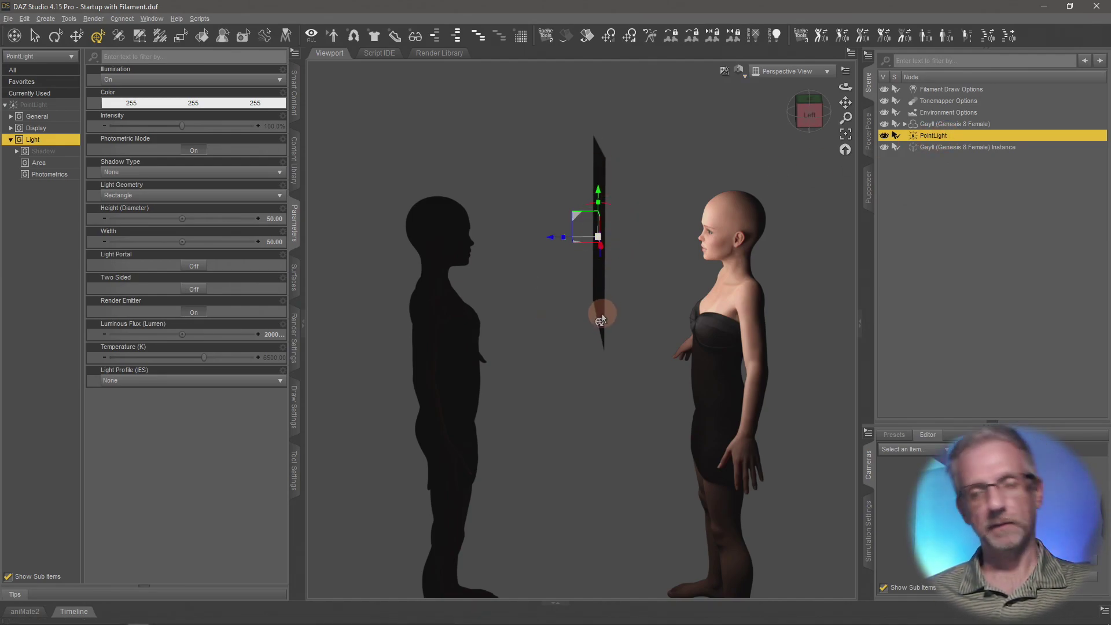
mouse_move(598, 379)
mouse_down()
mouse_move(592, 391)
mouse_move(605, 392)
mouse_move(588, 392)
mouse_move(610, 380)
mouse_up()
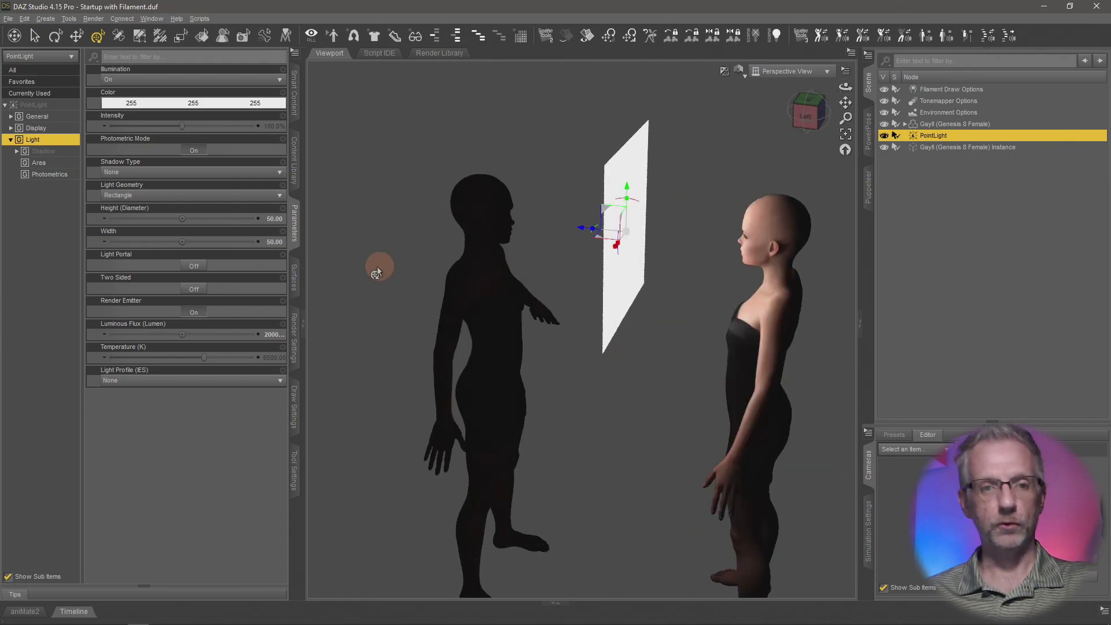
click(196, 289)
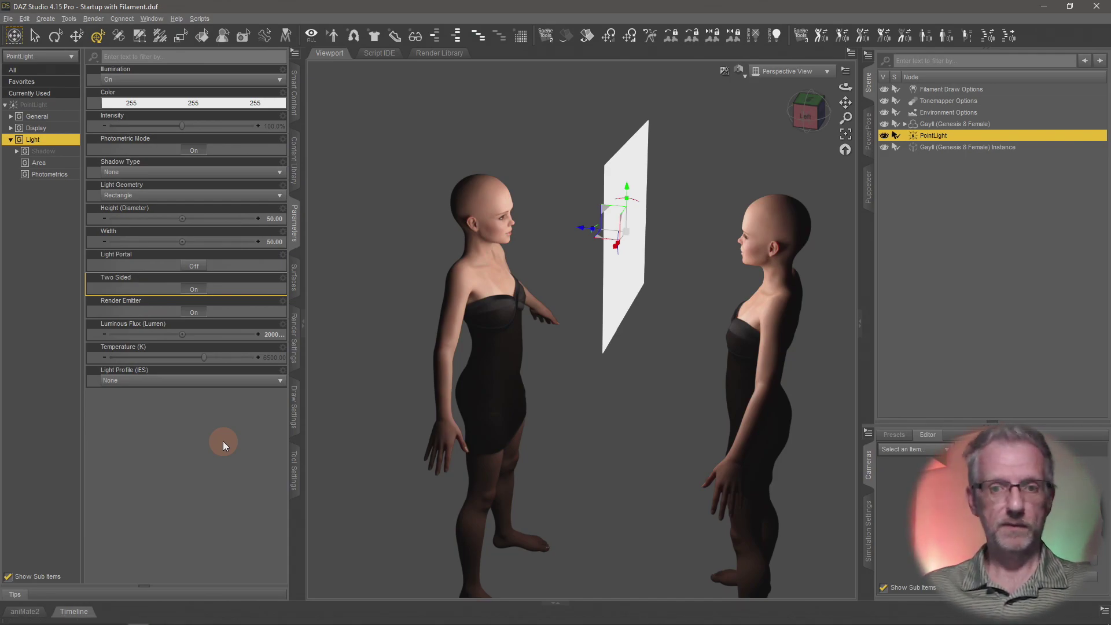
mouse_move(541, 384)
mouse_down()
mouse_move(533, 390)
mouse_move(562, 410)
mouse_up()
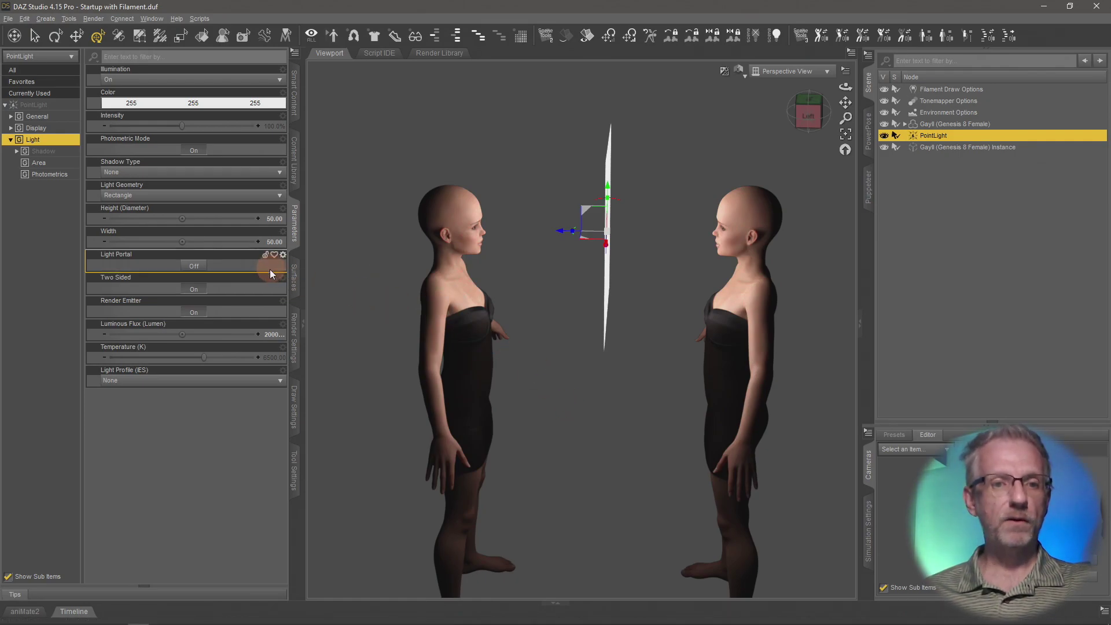
click(197, 313)
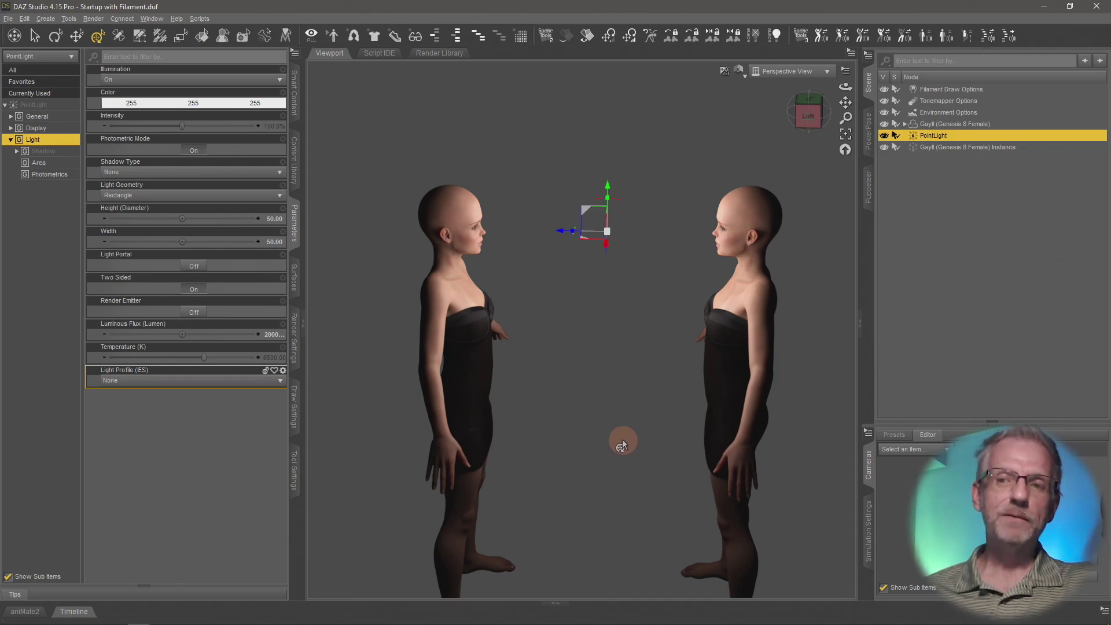
Switch the viewport draw style to Filament (PBR) and create another node instance of the original Genesis 8 Female figure with the default settings.
click(963, 125)
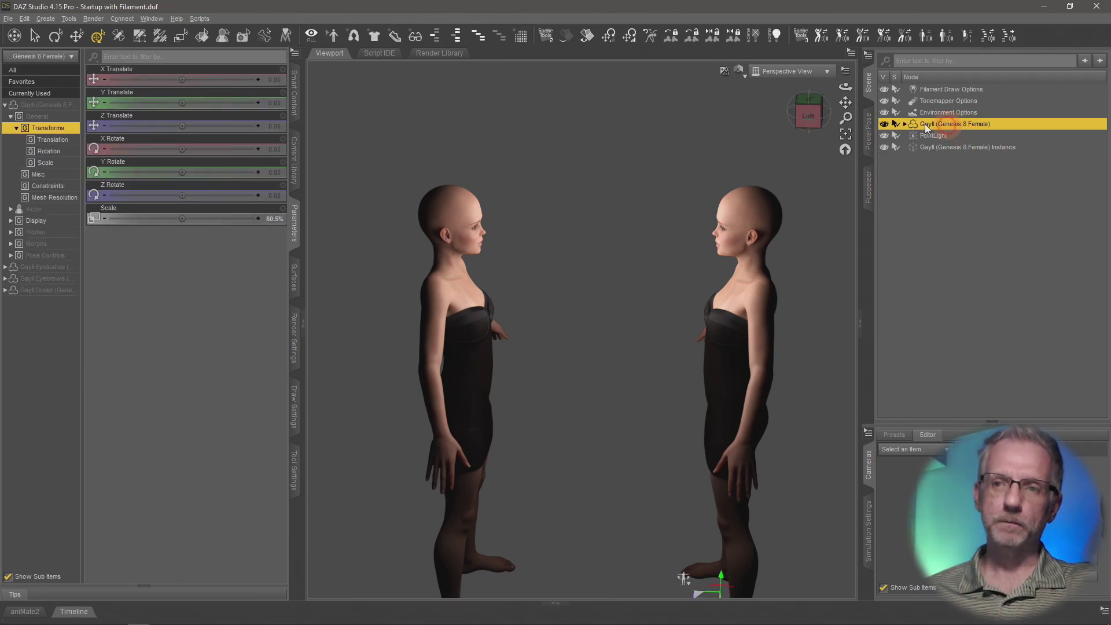
click(739, 70)
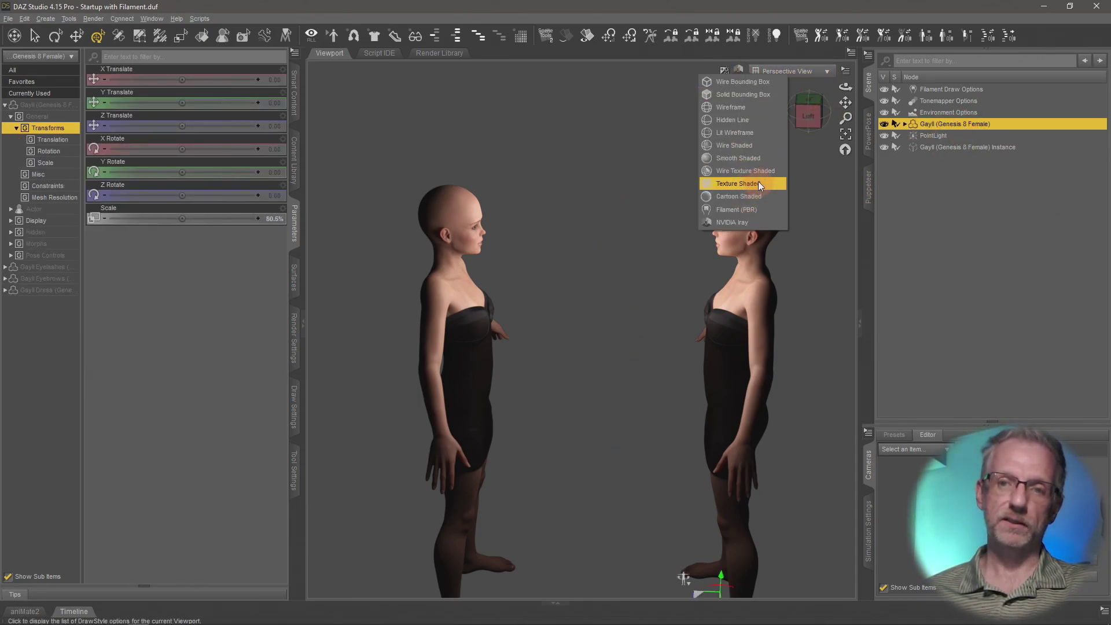
click(749, 209)
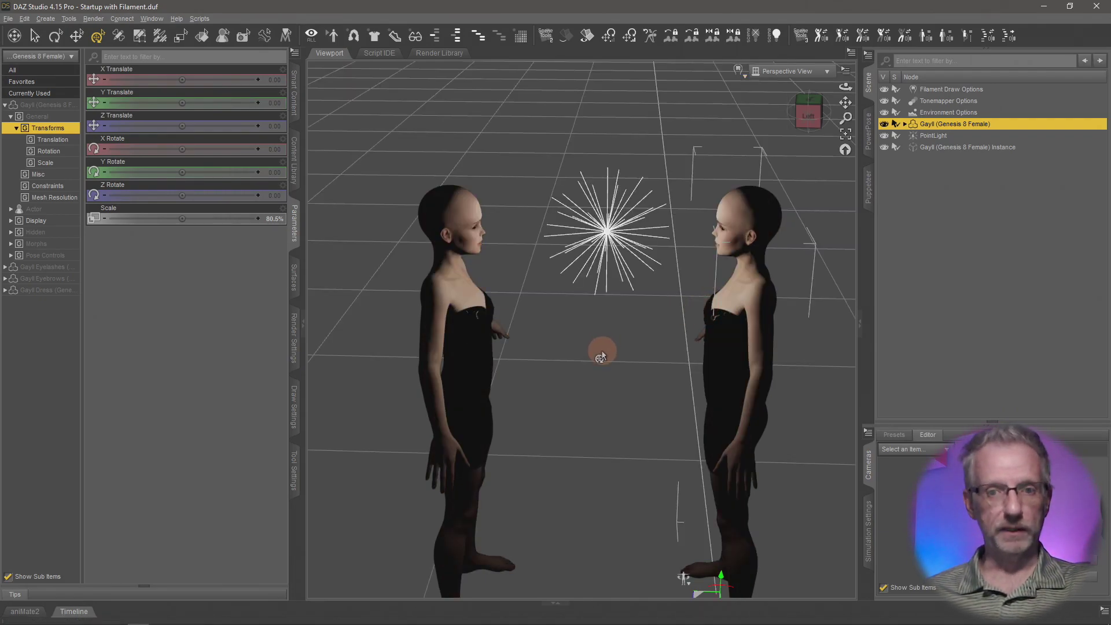
click(54, 18)
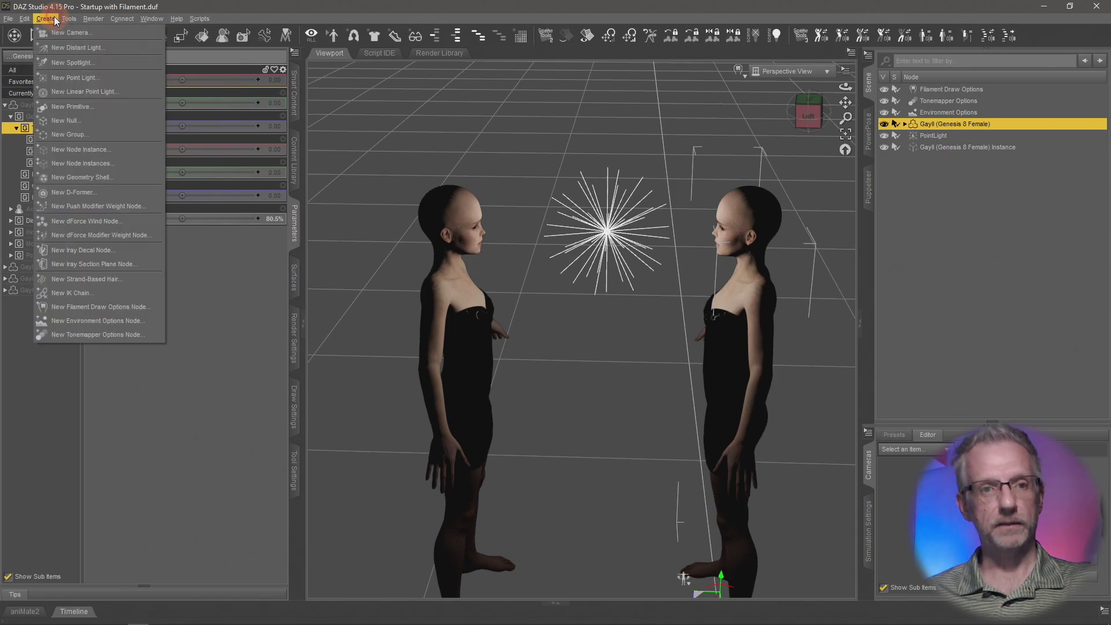
click(102, 152)
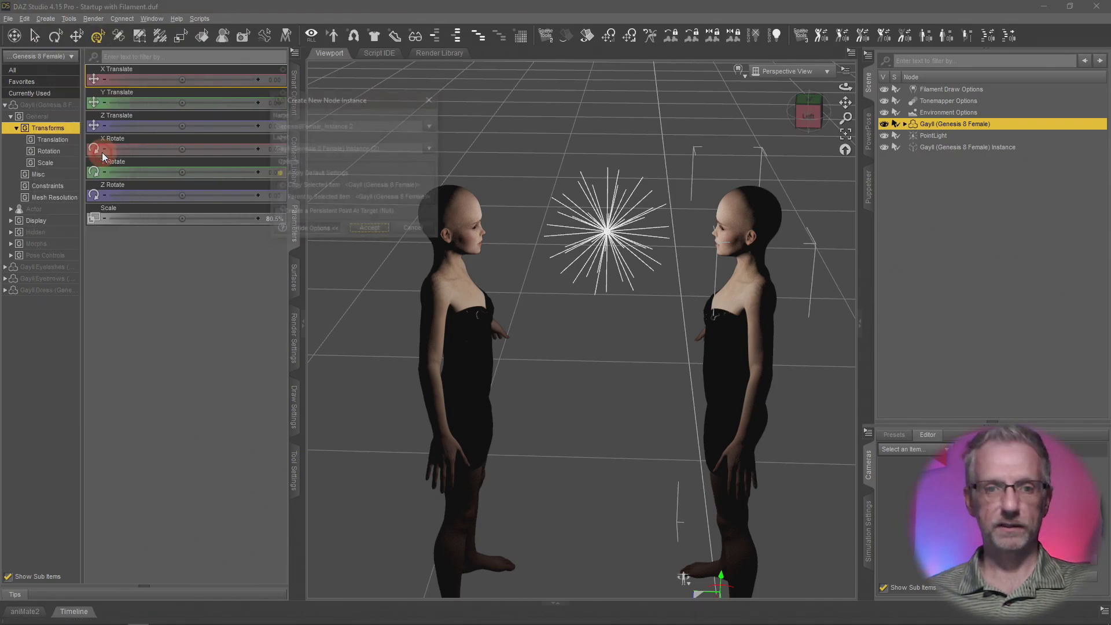
click(371, 231)
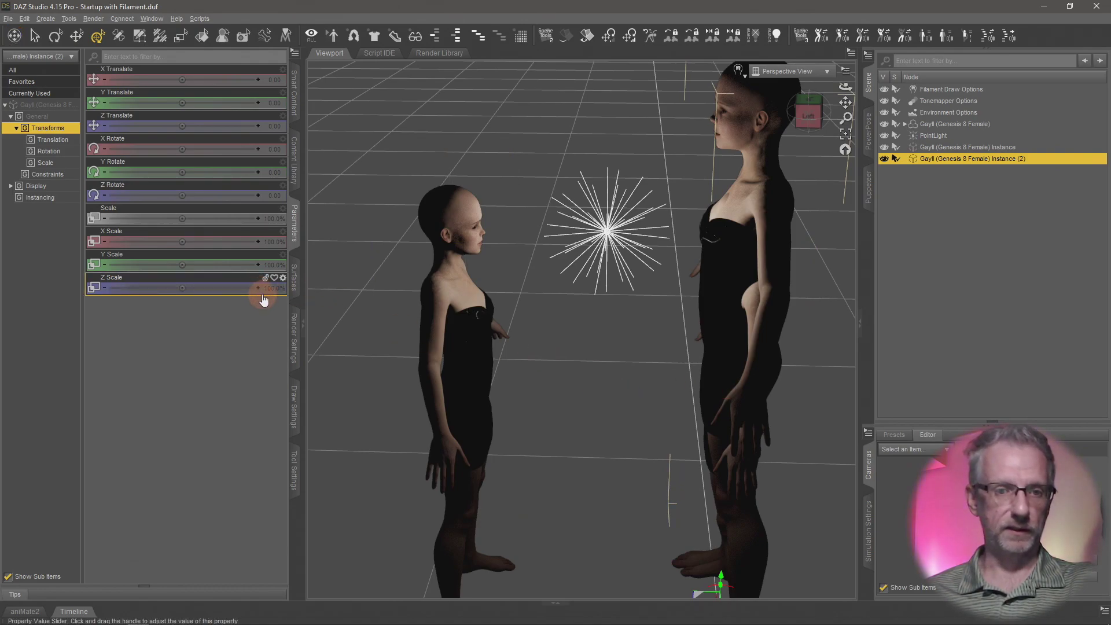
Set the second instance's Scale to 80% and move it behind the light, to about X -98 and Z 42.
click(273, 218)
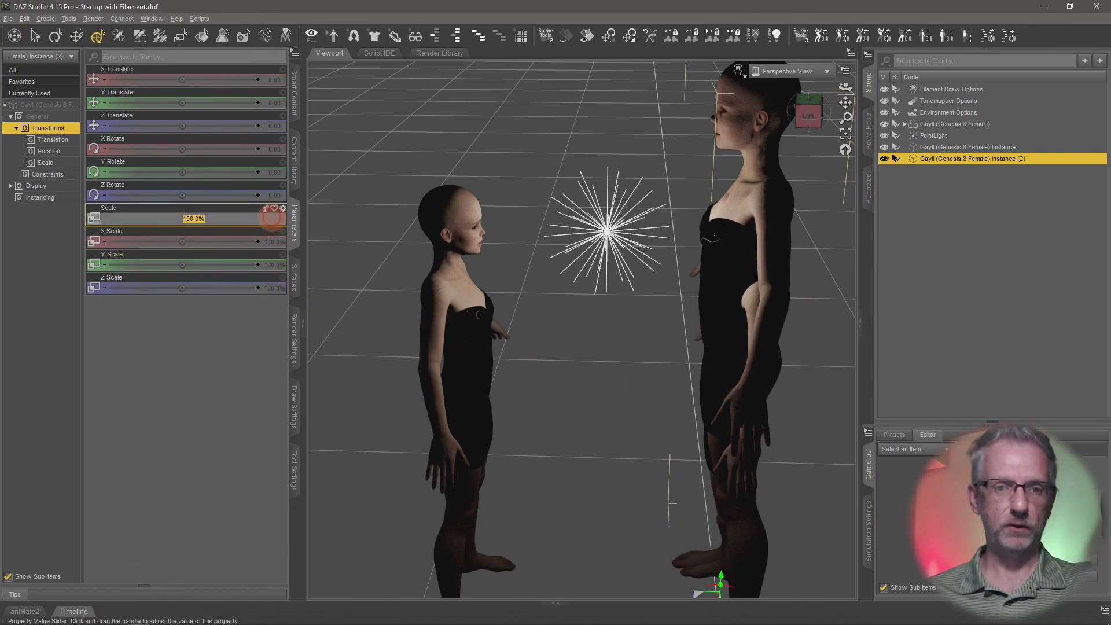
text(80)
key(Return)
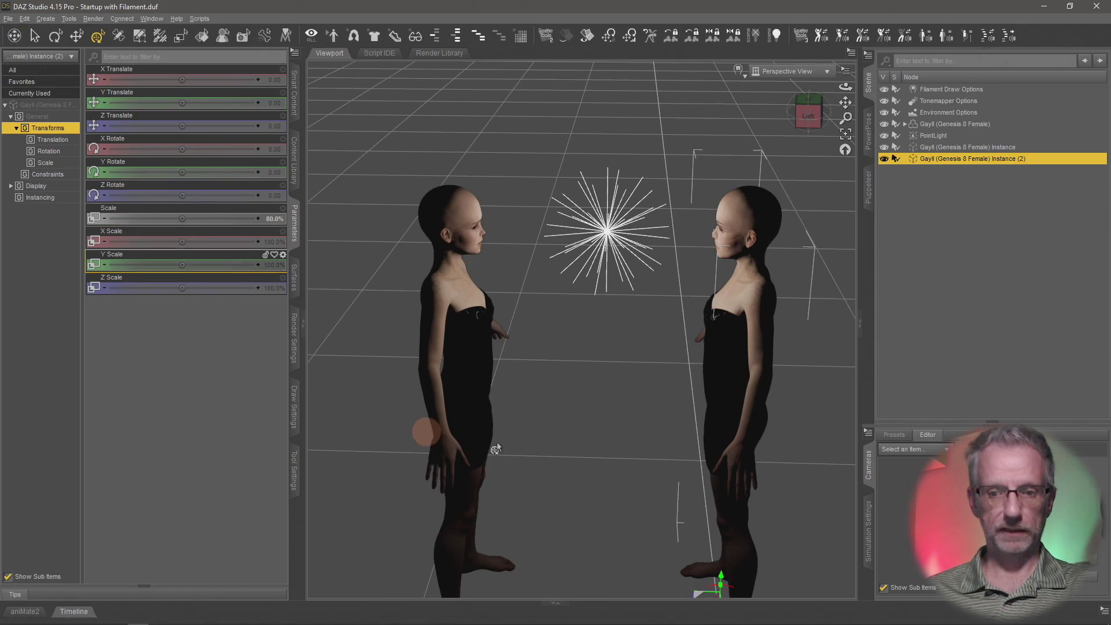
scroll(549, 449, up, 3)
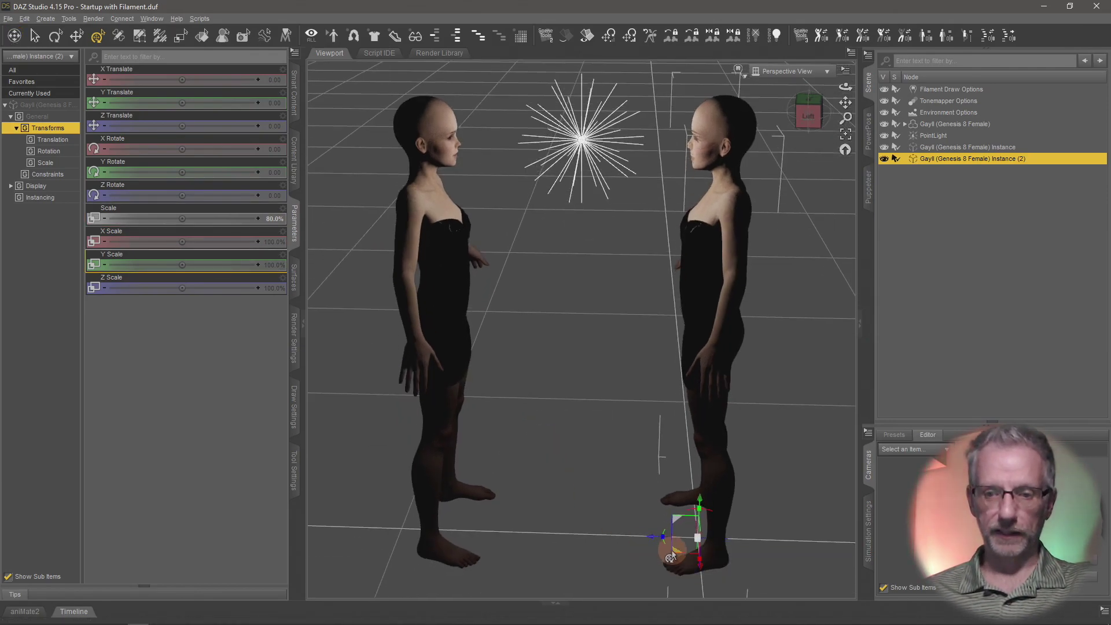
drag(670, 557, 664, 421)
Set the second instance's Y Rotate to 90 so it faces the light between the other two figures.
click(273, 172)
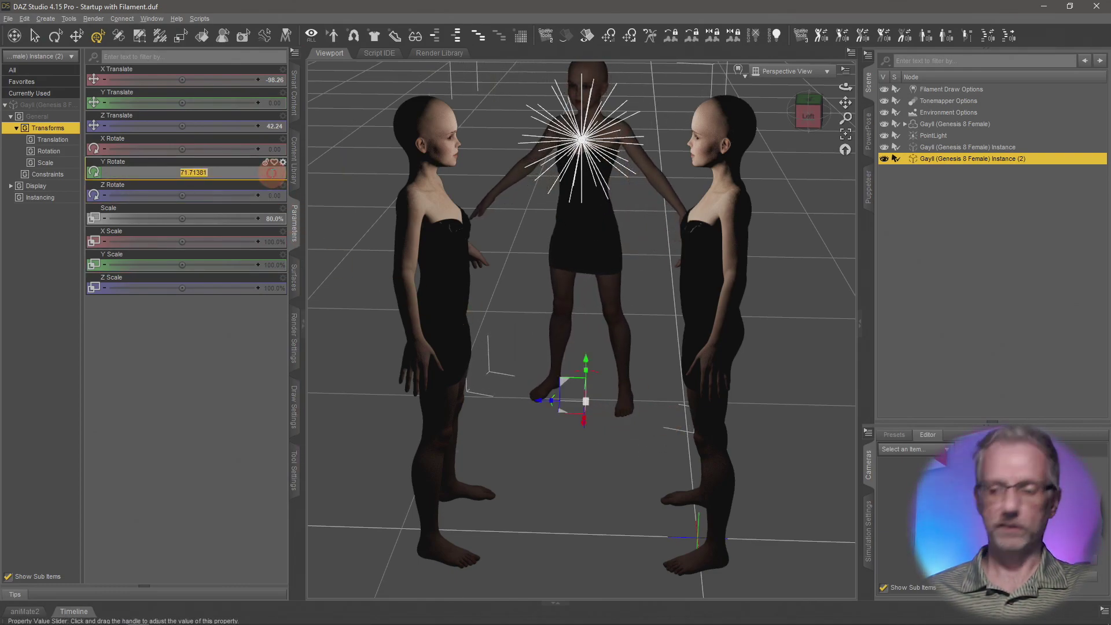
text(90)
key(Return)
drag(596, 246, 599, 272)
scroll(598, 260, up, 5)
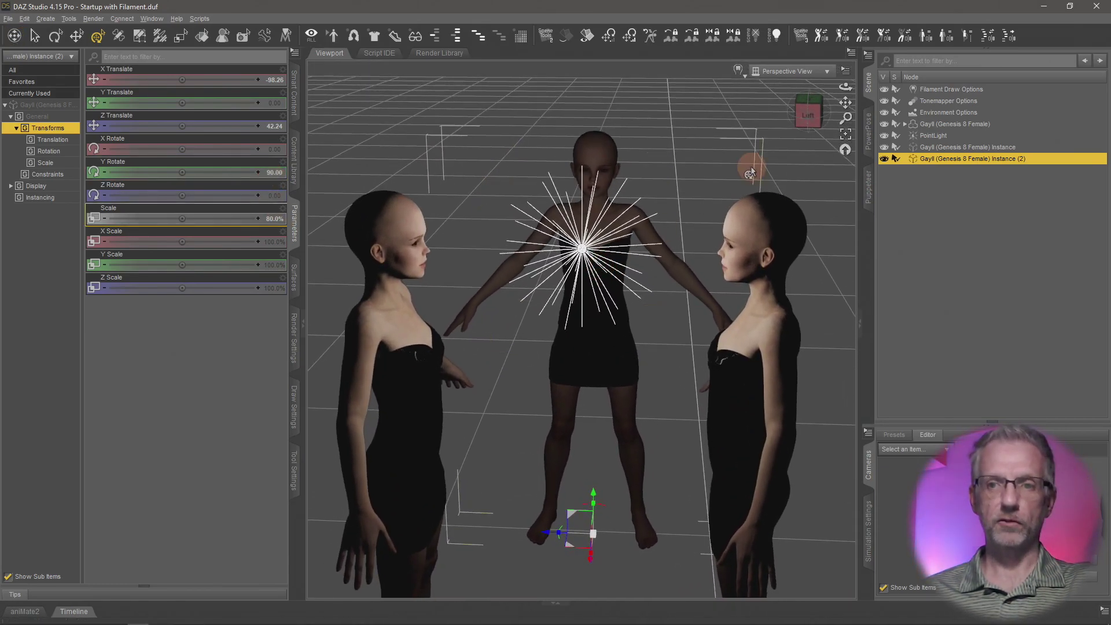
Deselect the second instance and switch the viewport draw style to NVIDIA Iray.
click(746, 81)
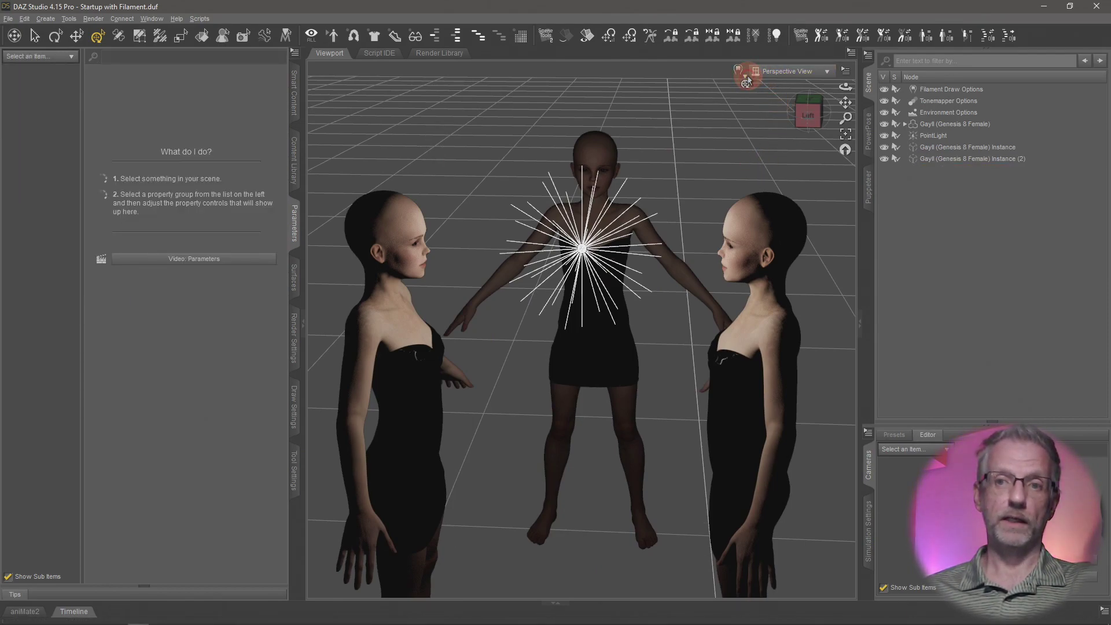
click(740, 71)
click(756, 224)
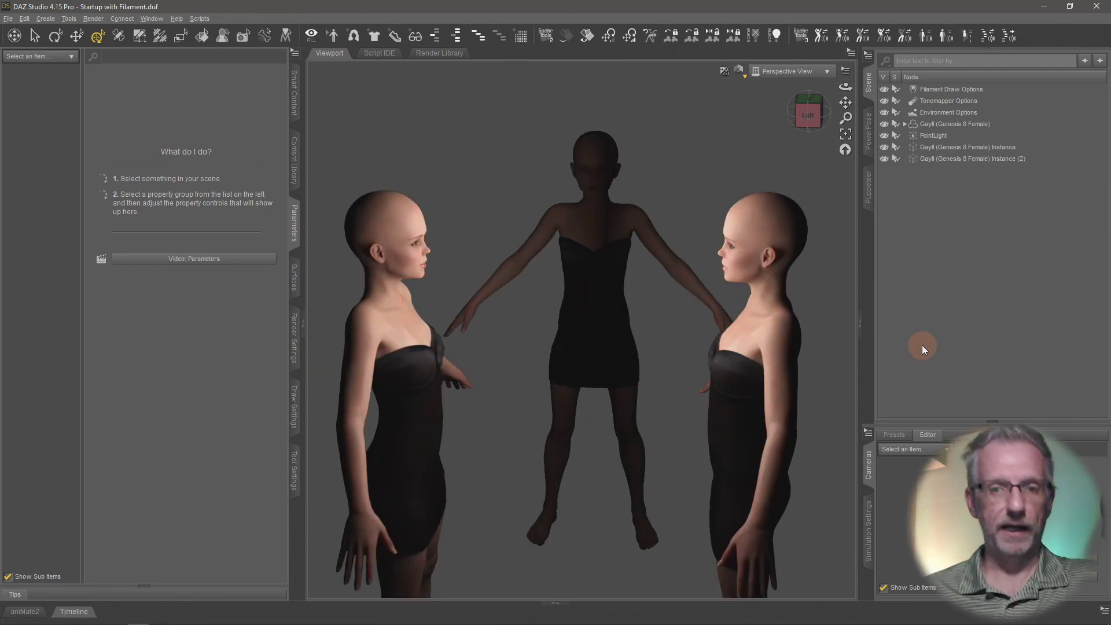
Shift the second instance along Z to about 39, centring it between the two facing figures.
click(967, 158)
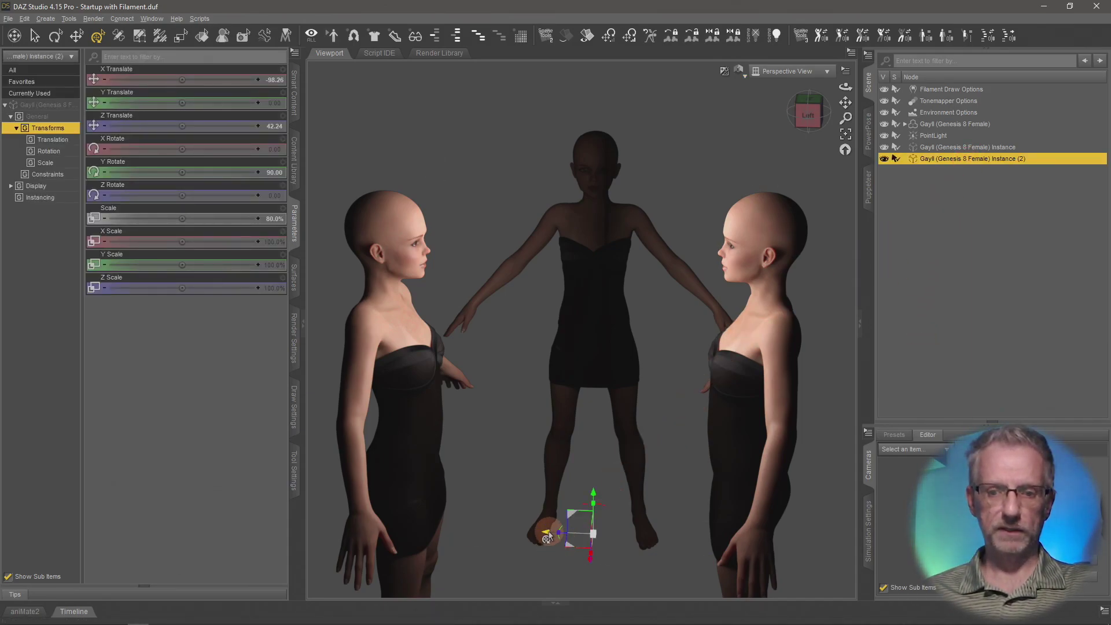
mouse_move(547, 537)
mouse_down()
mouse_move(542, 530)
mouse_move(595, 562)
mouse_up()
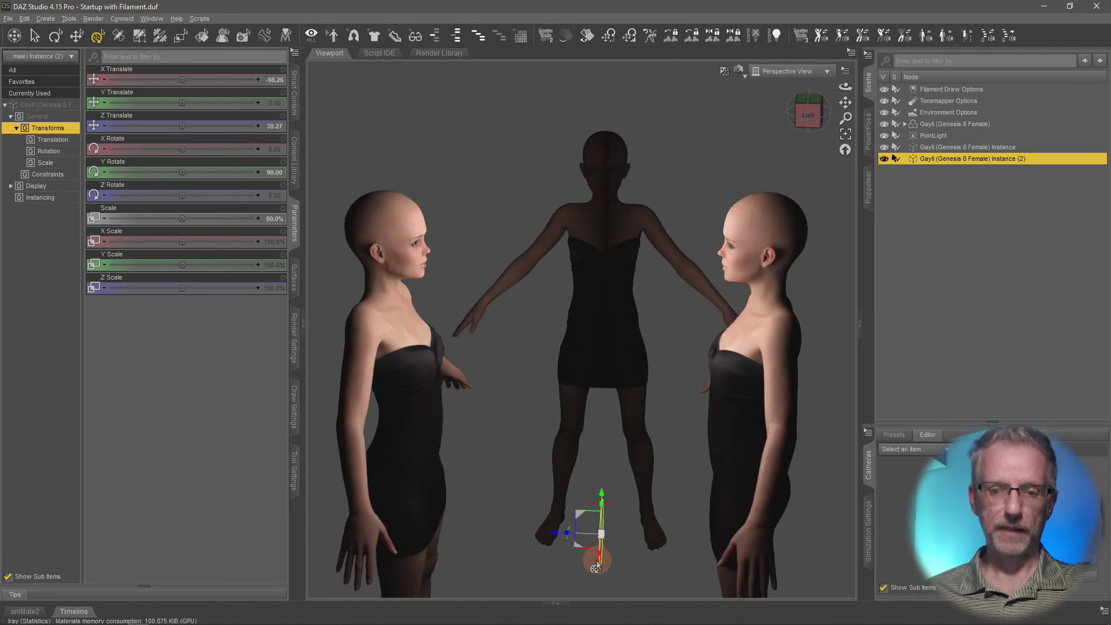
alt+drag(595, 568, 628, 557)
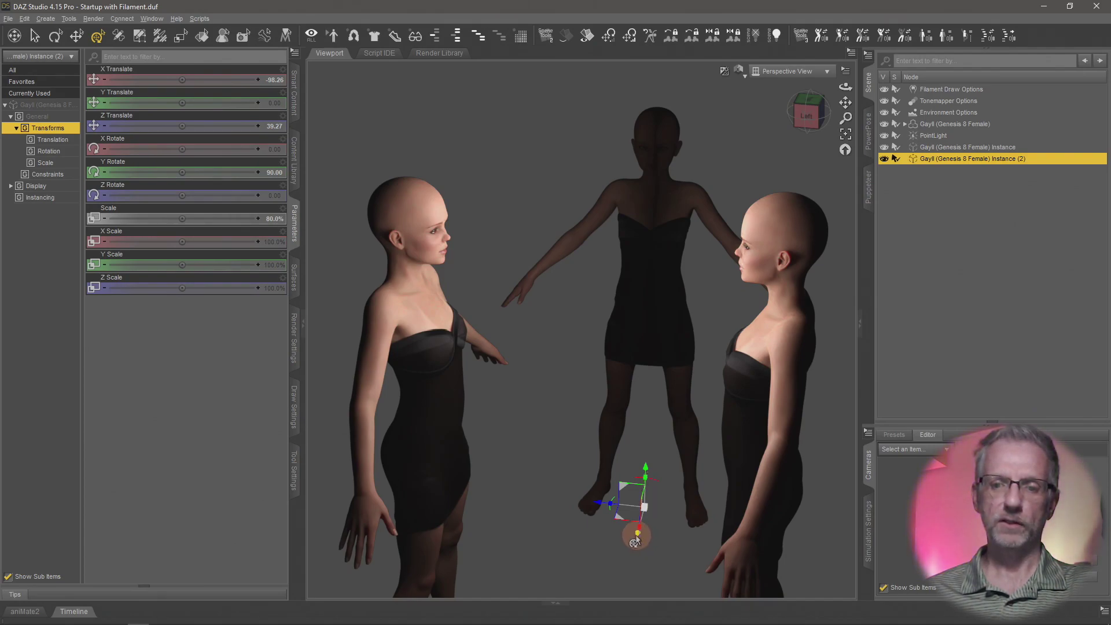
click(633, 549)
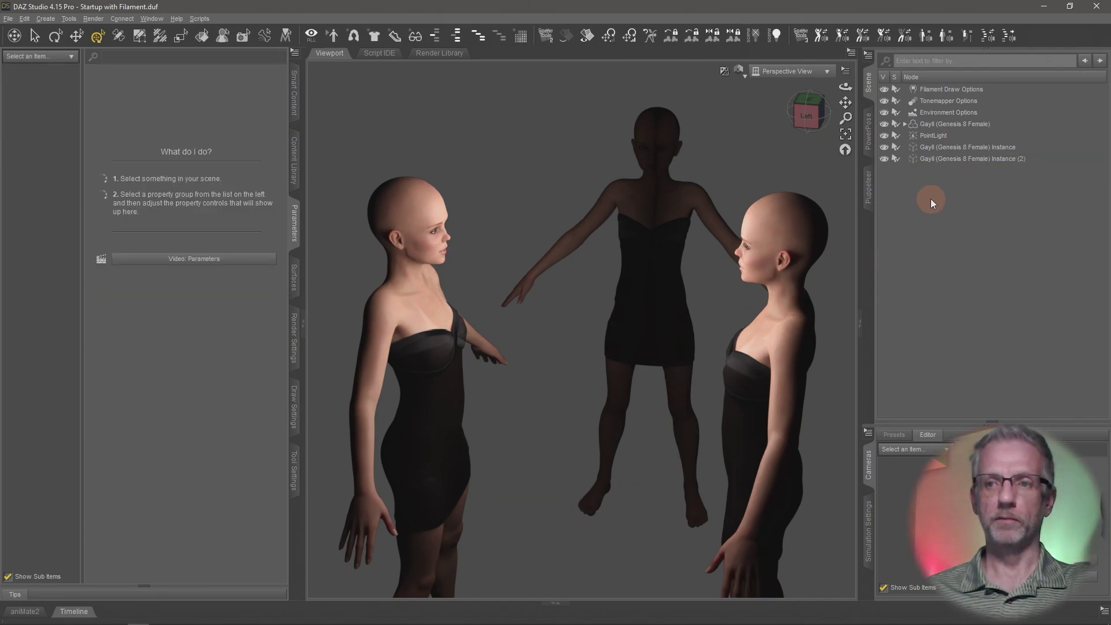
Turn the point light's Render Emitter on and view the emitting rectangle from above.
click(947, 136)
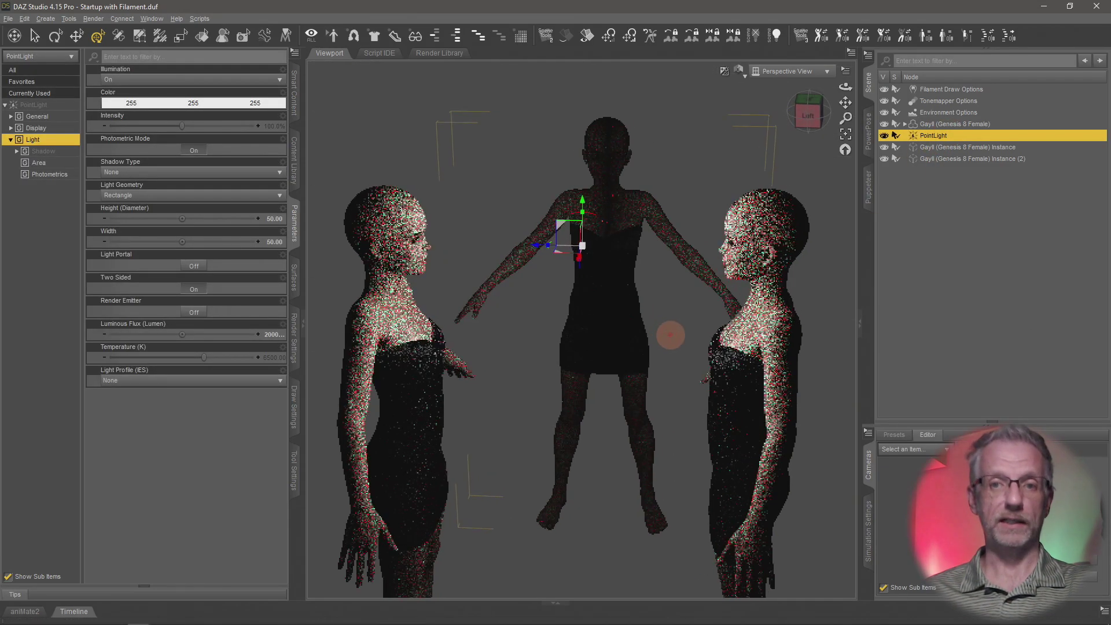
mouse_move(662, 341)
mouse_down()
mouse_move(668, 334)
mouse_move(660, 343)
mouse_move(670, 379)
mouse_up()
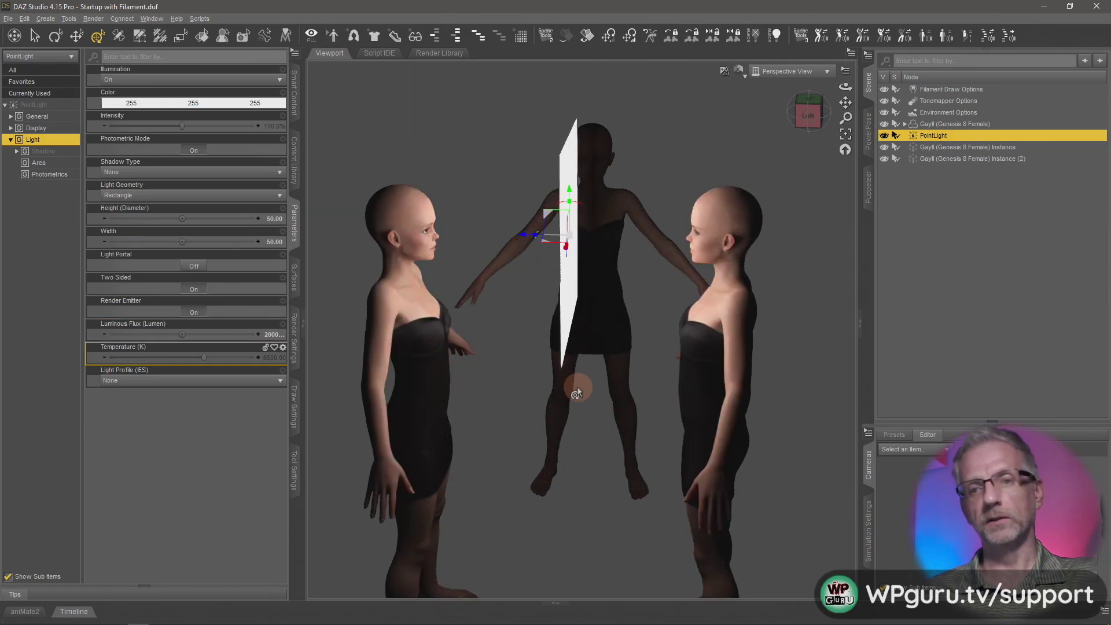
alt+drag(585, 400, 536, 170)
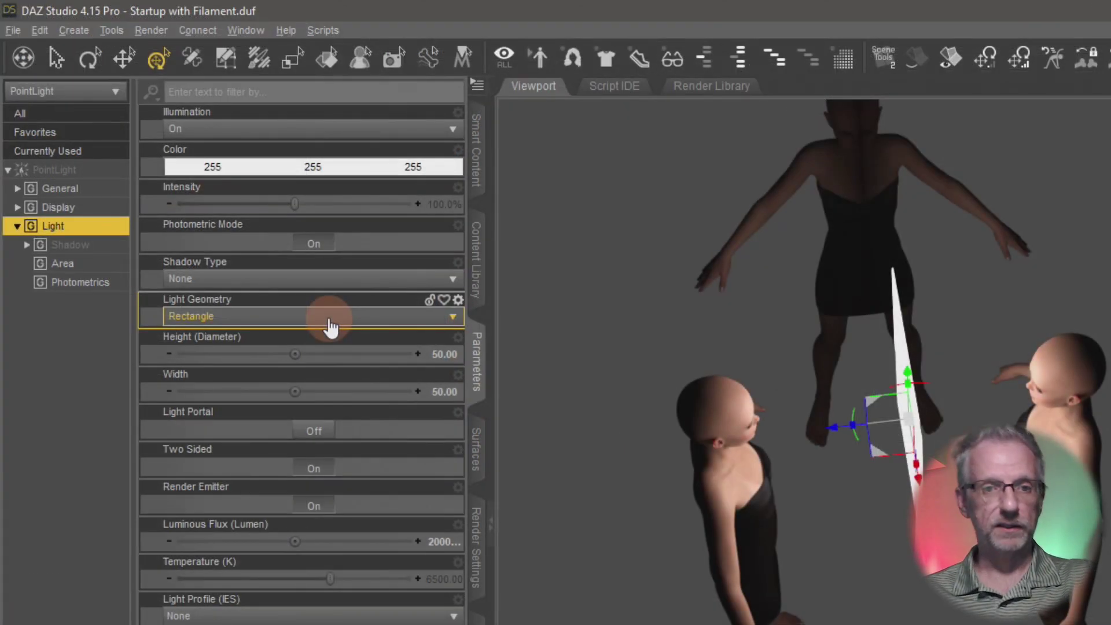
Set the point light's Light Geometry to Point and check how it lights the three figures.
click(204, 200)
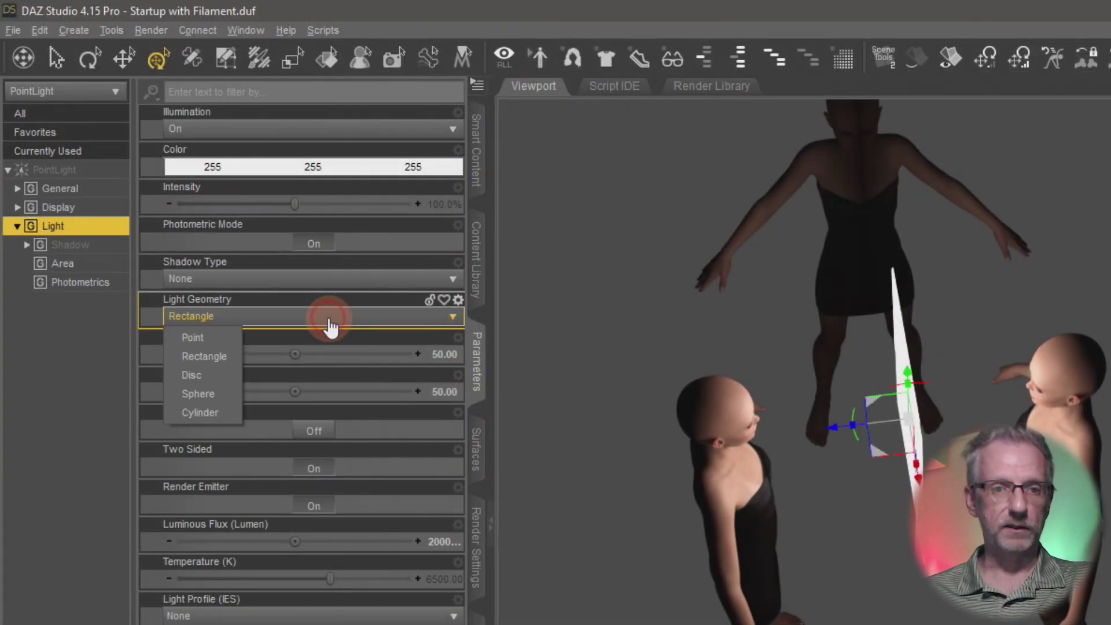
click(210, 337)
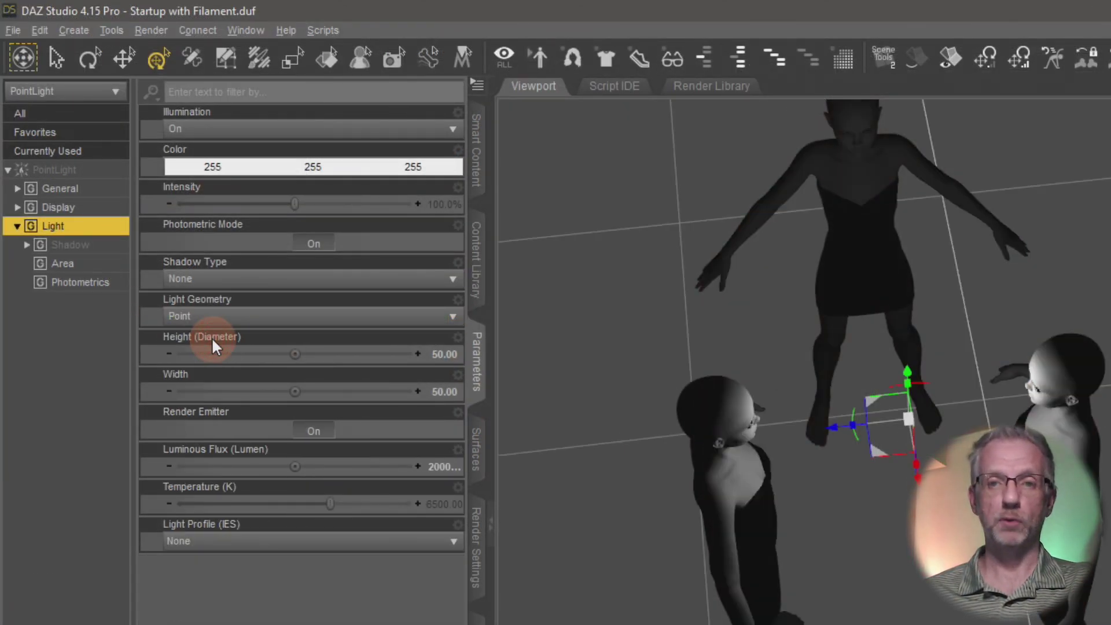
drag(806, 492, 788, 475)
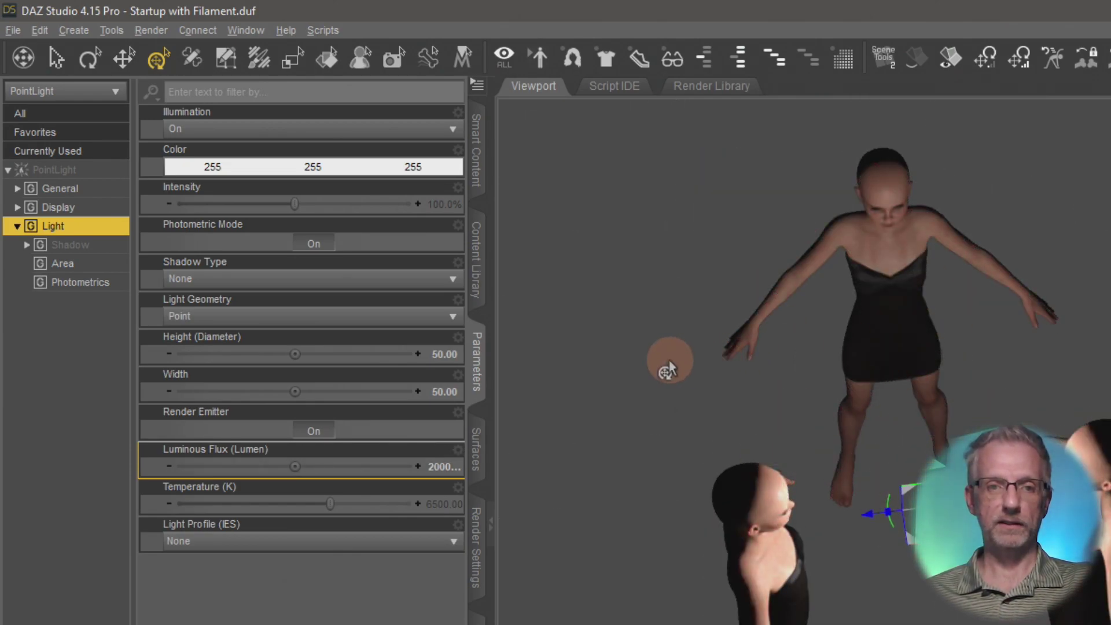
Set the point light's Light Geometry to Sphere and inspect the emitting sphere among the three figures.
click(329, 318)
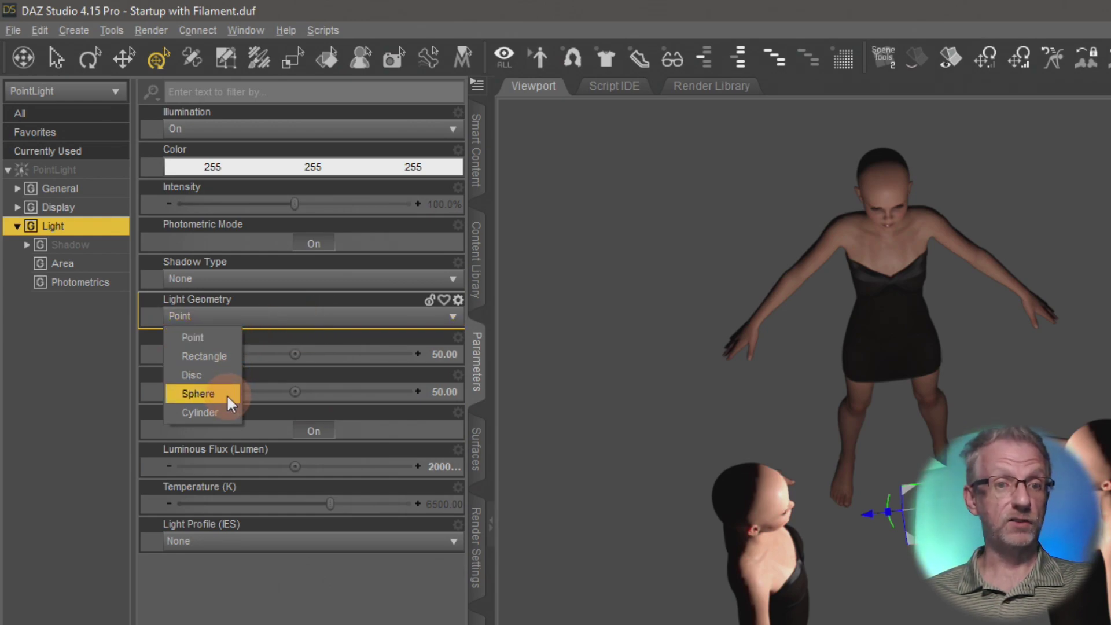
click(200, 393)
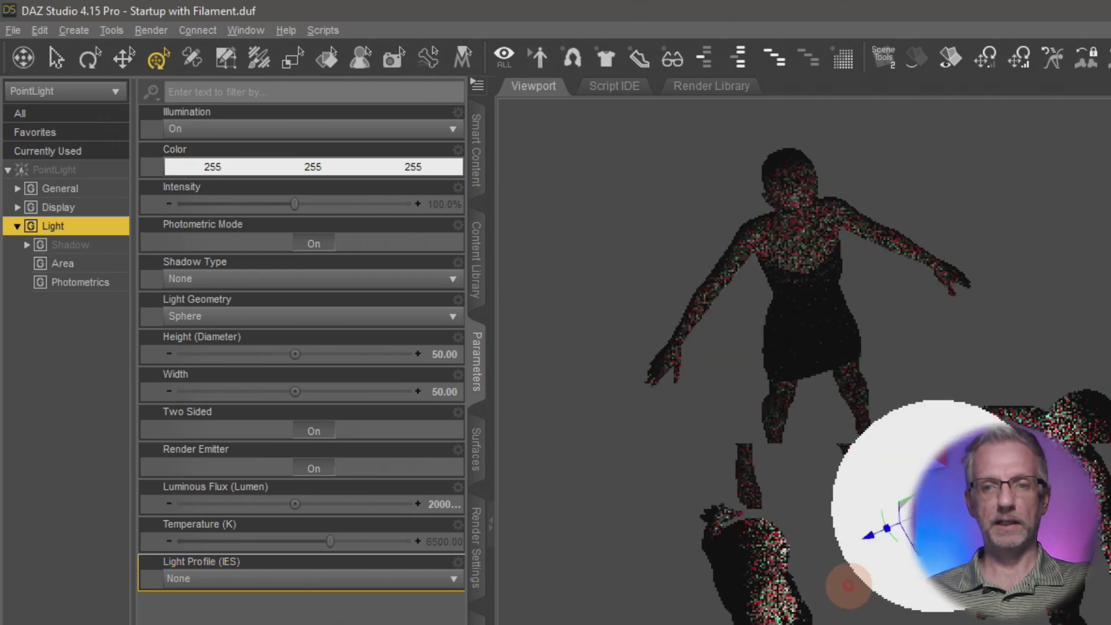
click(1106, 607)
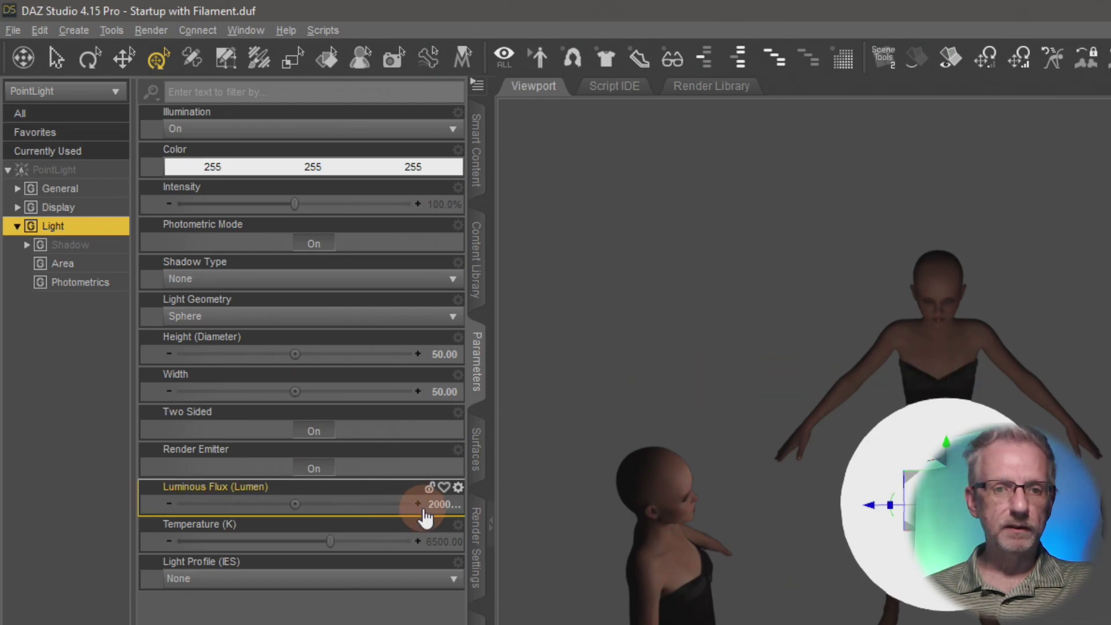
Set the spherical light's Luminous Flux to 500000 lumen.
click(443, 504)
text(500000)
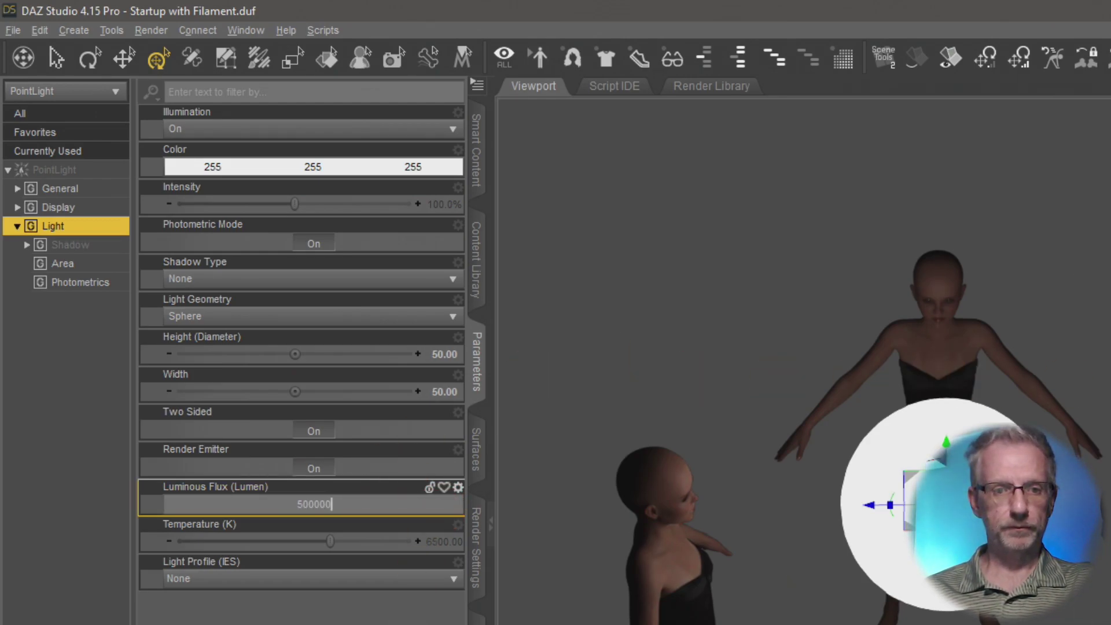
key(Return)
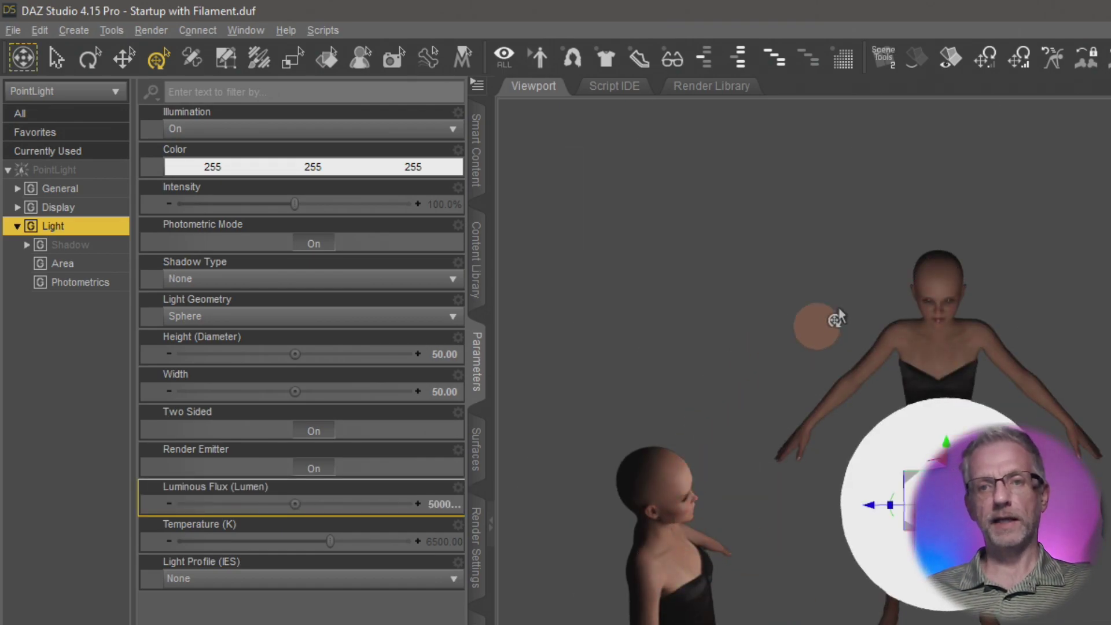
Turn off the spherical light's Render Emitter, check the figures' lighting with the light deselected, and reselect it.
click(317, 470)
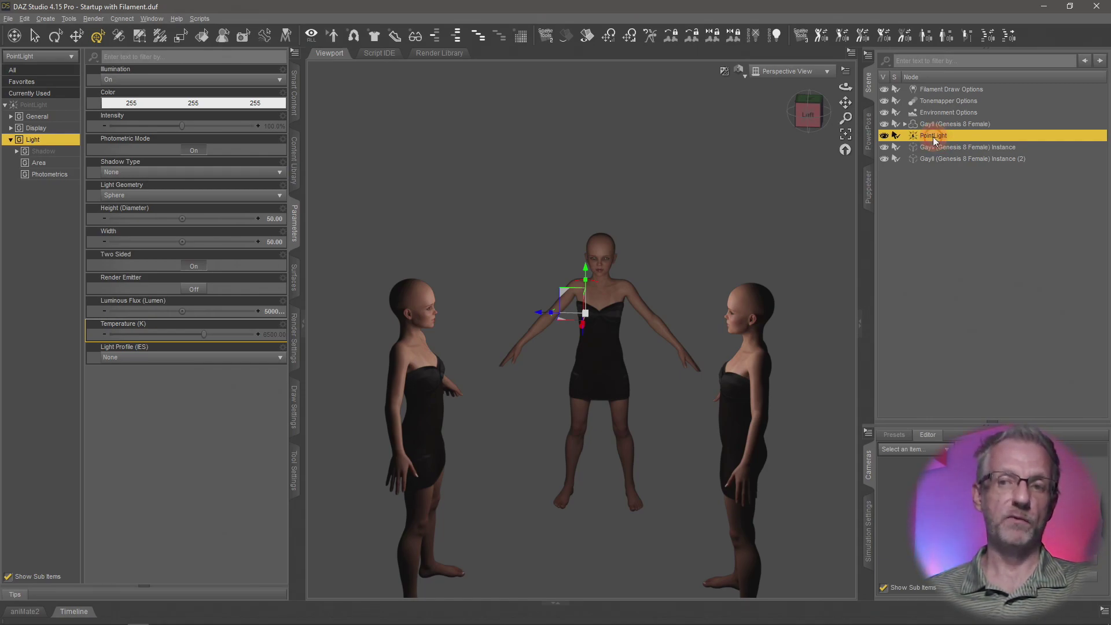
click(966, 221)
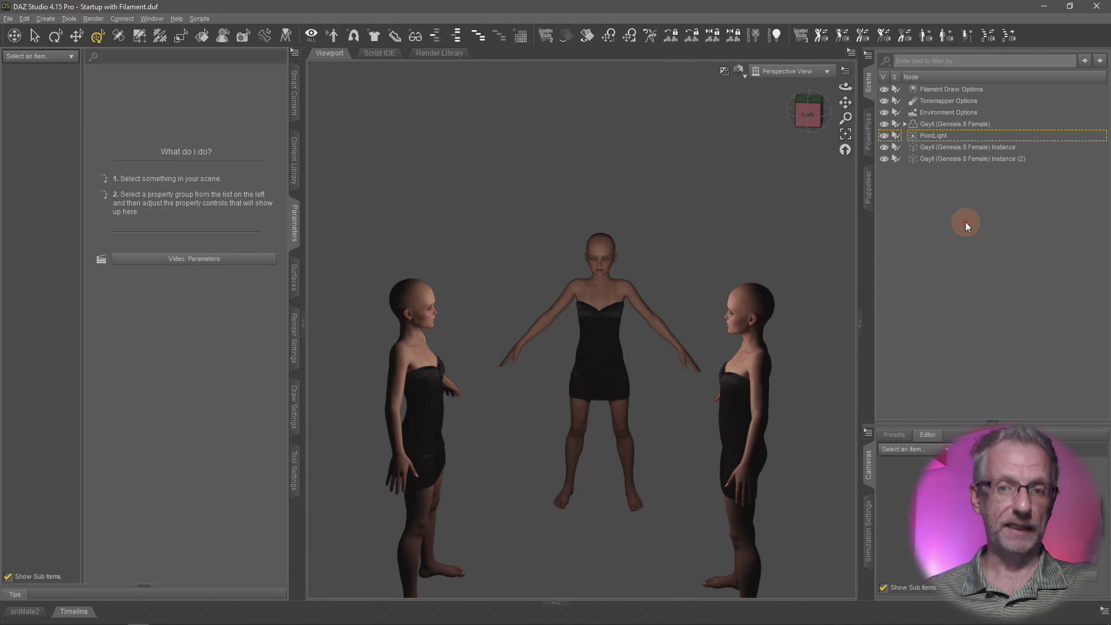
click(958, 135)
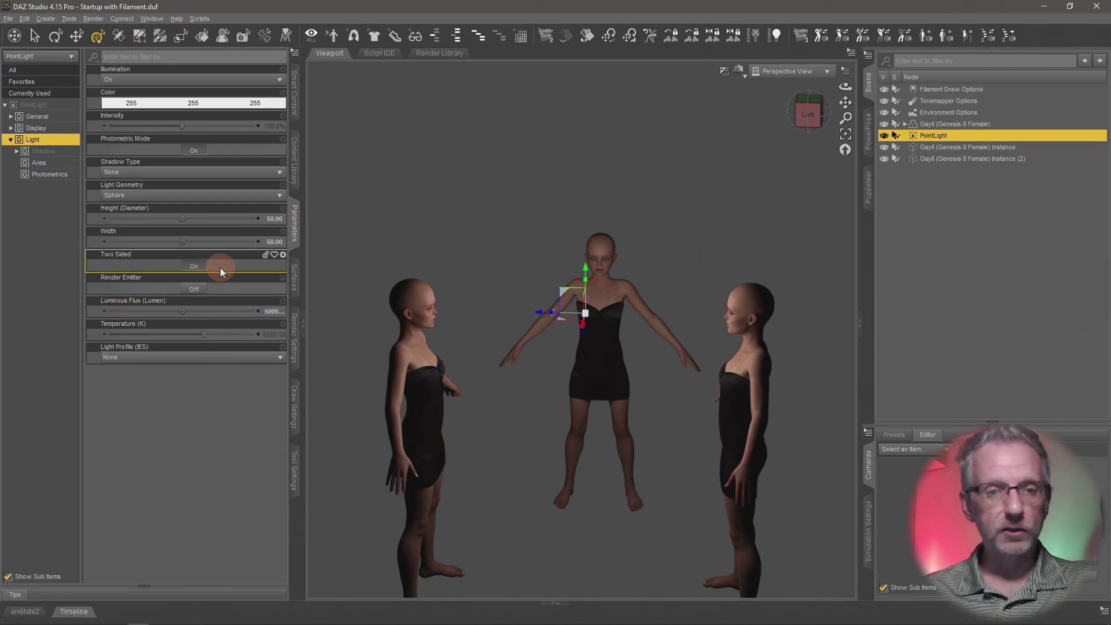
Set the light's geometry to Cylinder, turn its Render Emitter on, and view the emitting cylinder from an elevated angle.
click(196, 195)
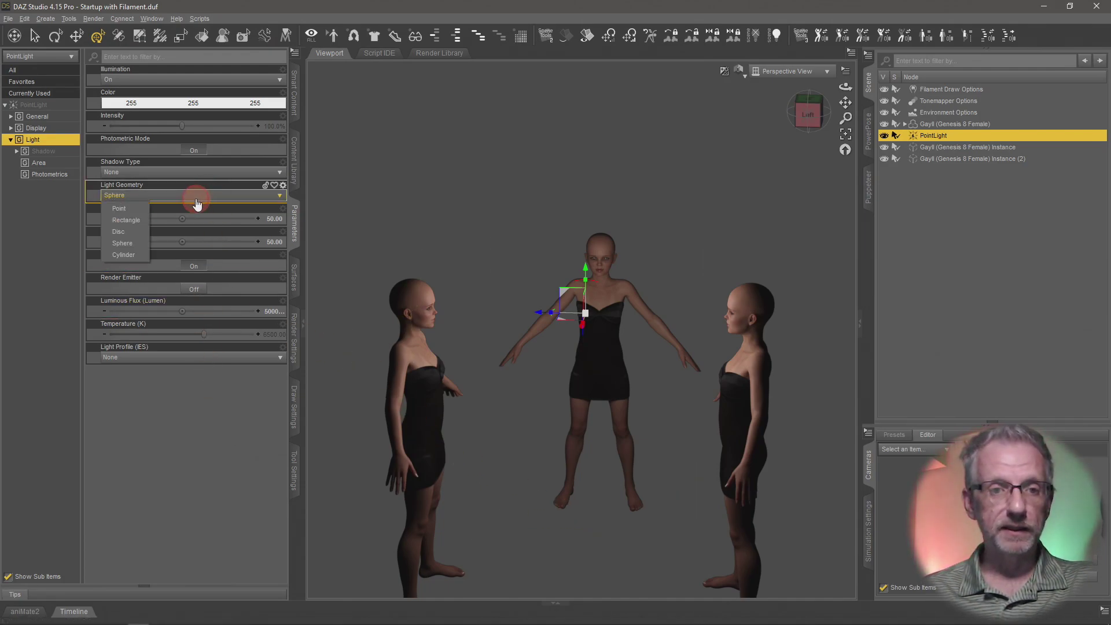
click(134, 256)
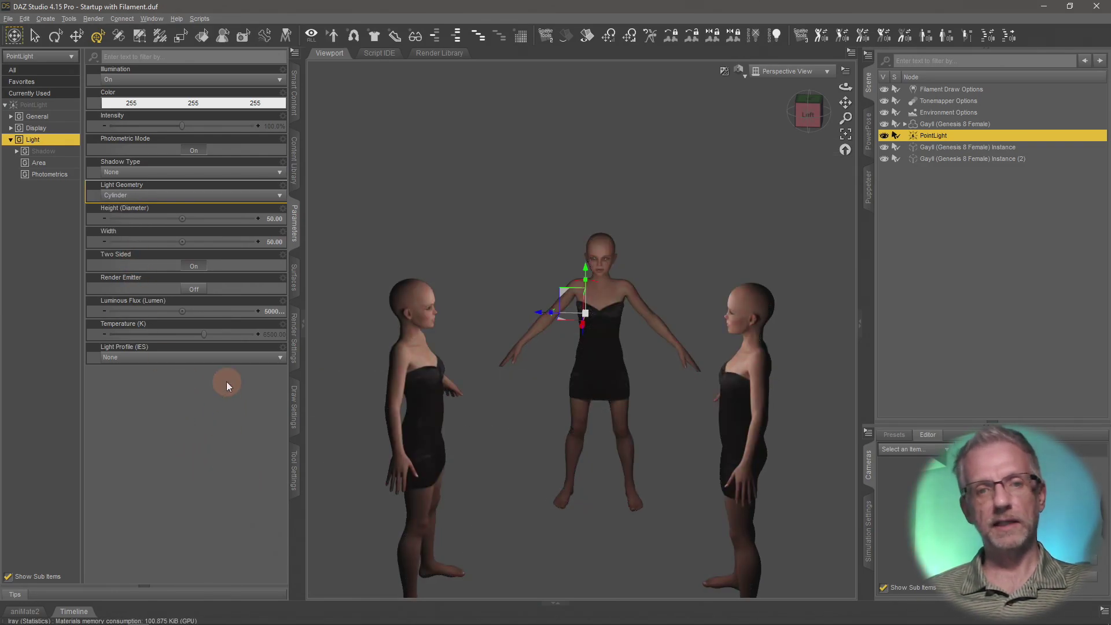
click(196, 289)
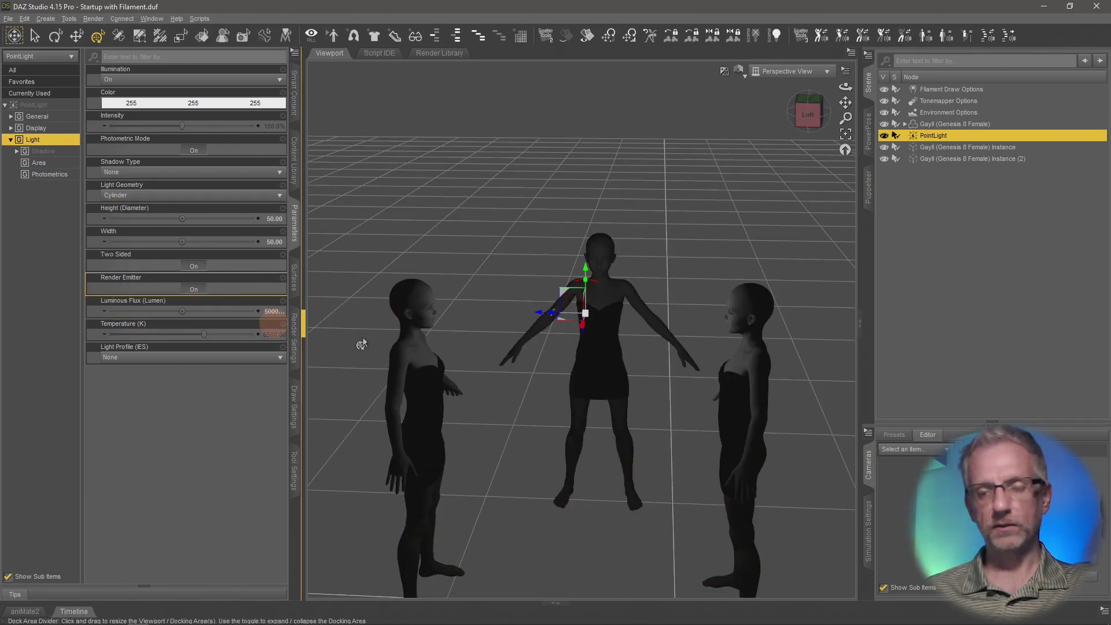
alt+drag(447, 341, 460, 342)
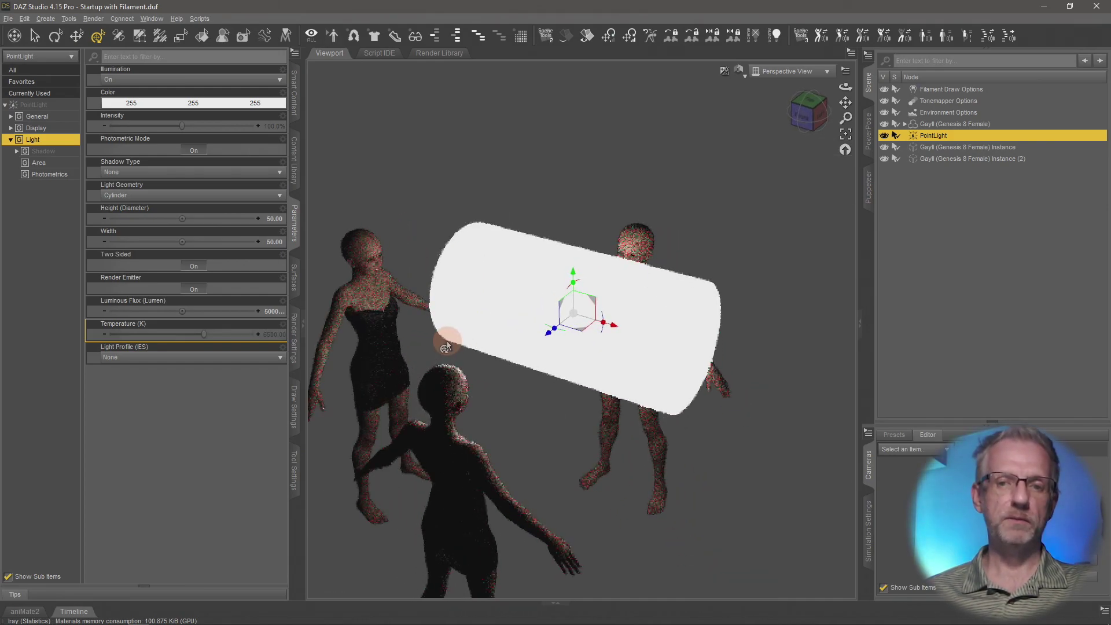
Stand the cylindrical light upright by setting its Z Rotate to 90, and check its effect on the surrounding figures.
drag(599, 324, 608, 349)
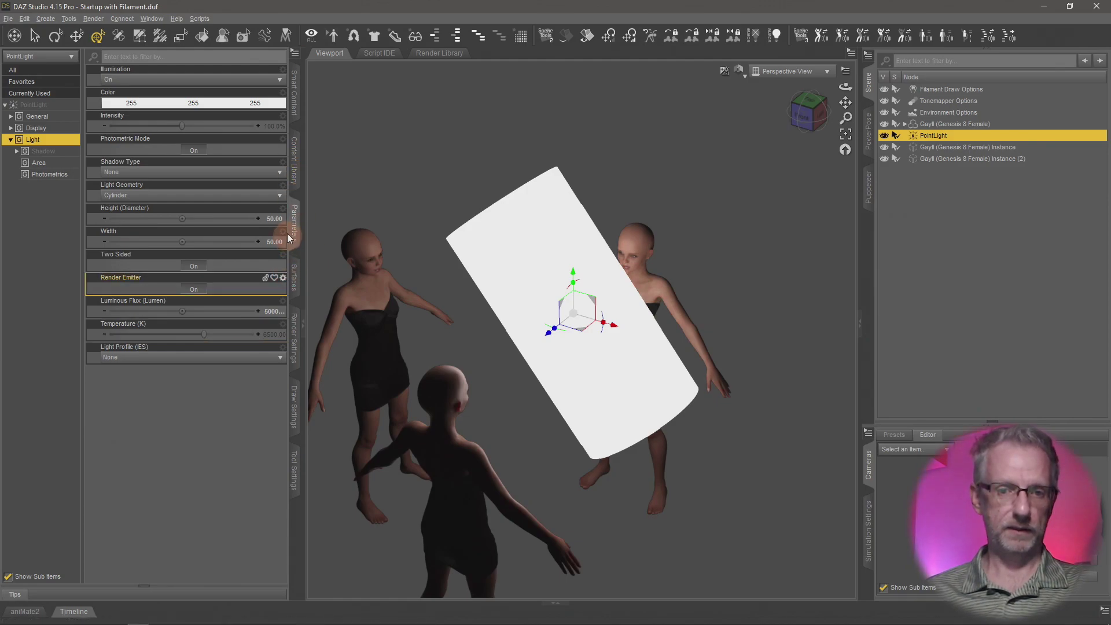
click(38, 116)
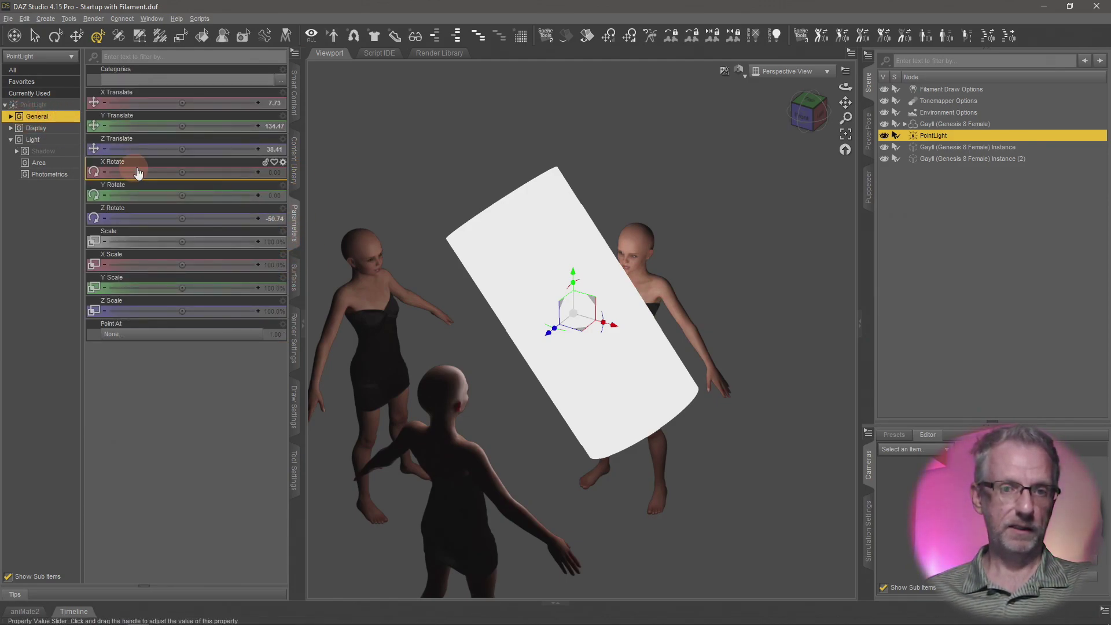
click(272, 219)
text(90)
key(Return)
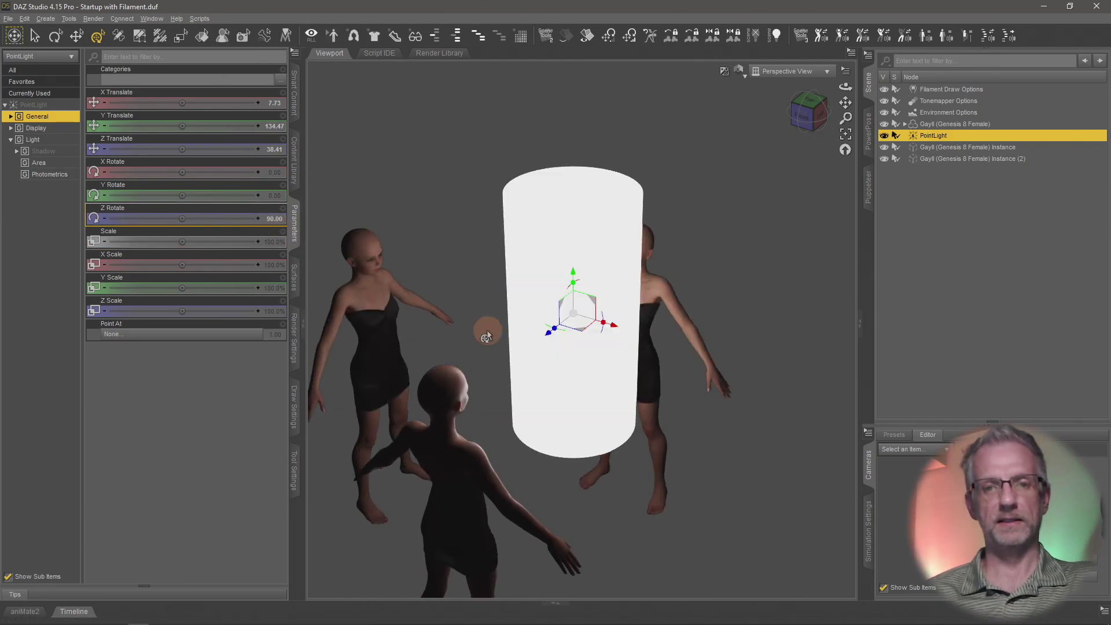
mouse_move(615, 409)
alt+mouse_down()
mouse_move(608, 401)
mouse_move(620, 408)
alt+mouse_up()
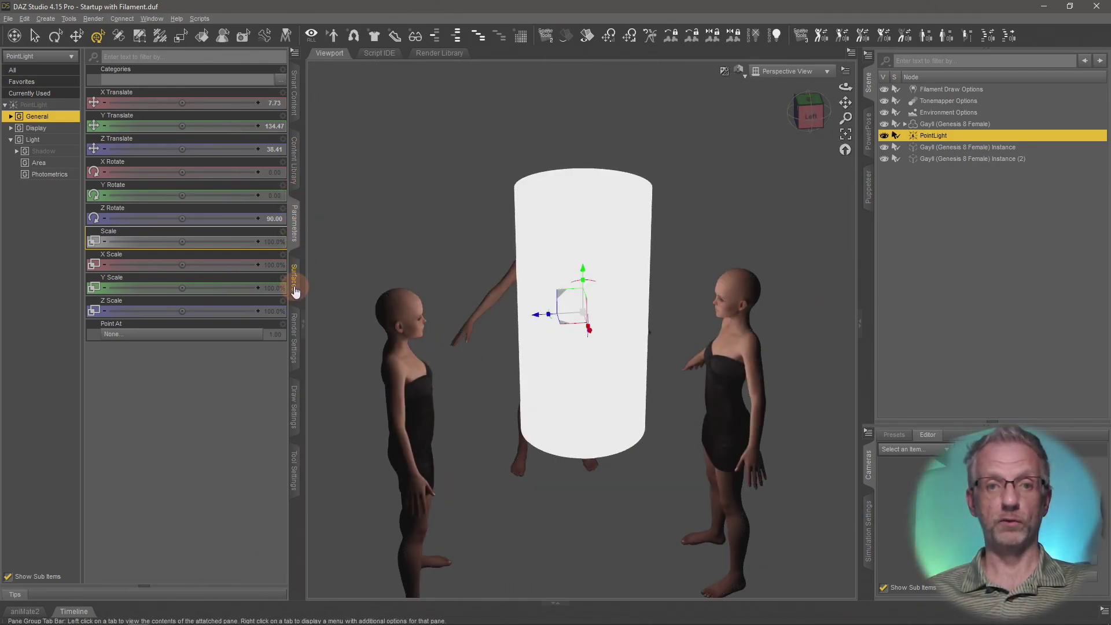
Turn off the upright cylindrical light's Render Emitter and view how the three full figures are lit.
click(33, 139)
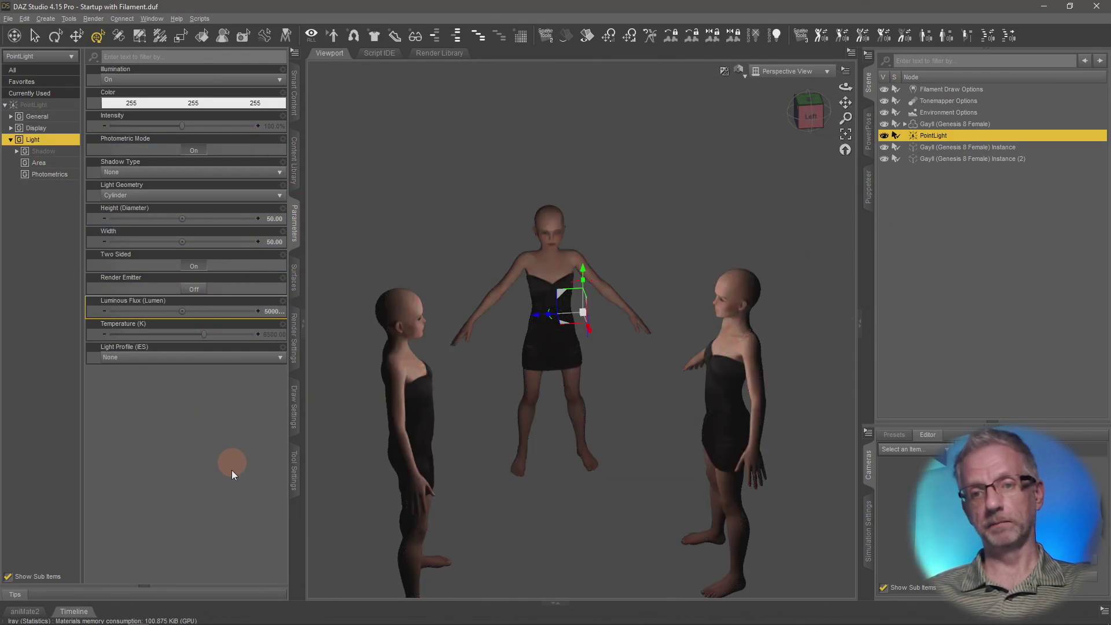
alt+drag(568, 520, 600, 517)
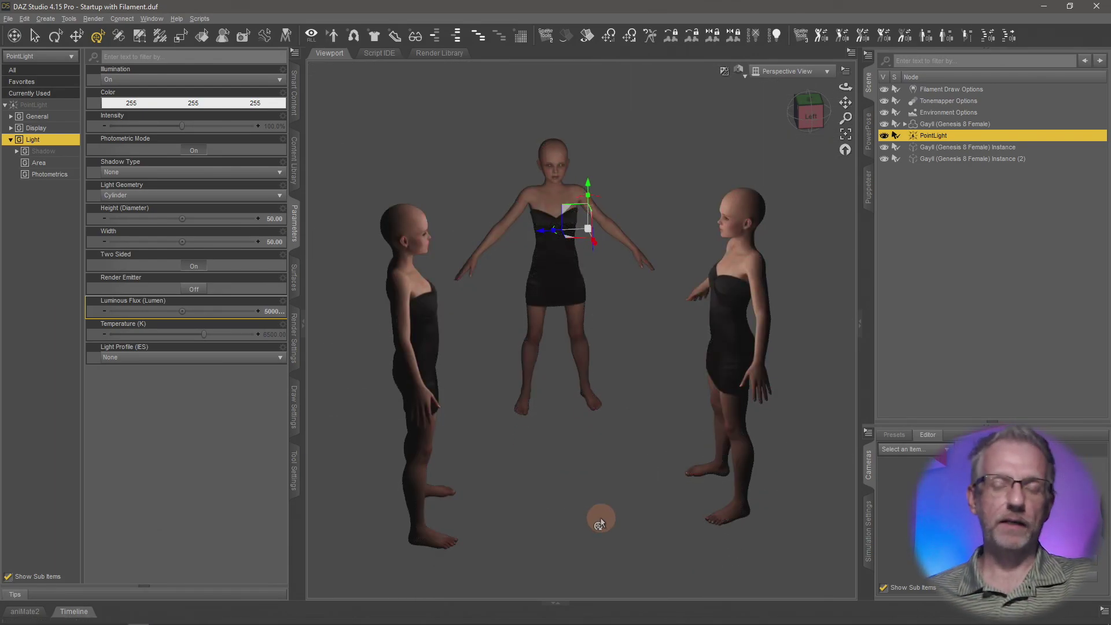